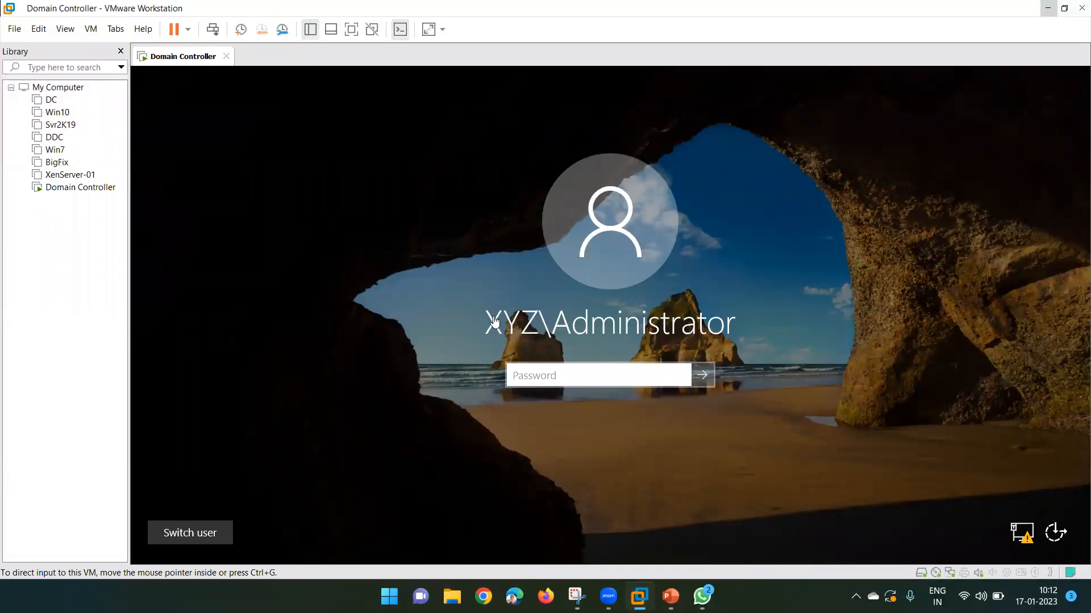
Sign in to the Domain Controller VM with the XYZ domain administrator password.
{"action": "left_click", "coordinate": [547, 376]}
{"action": "type", "text": "••"}
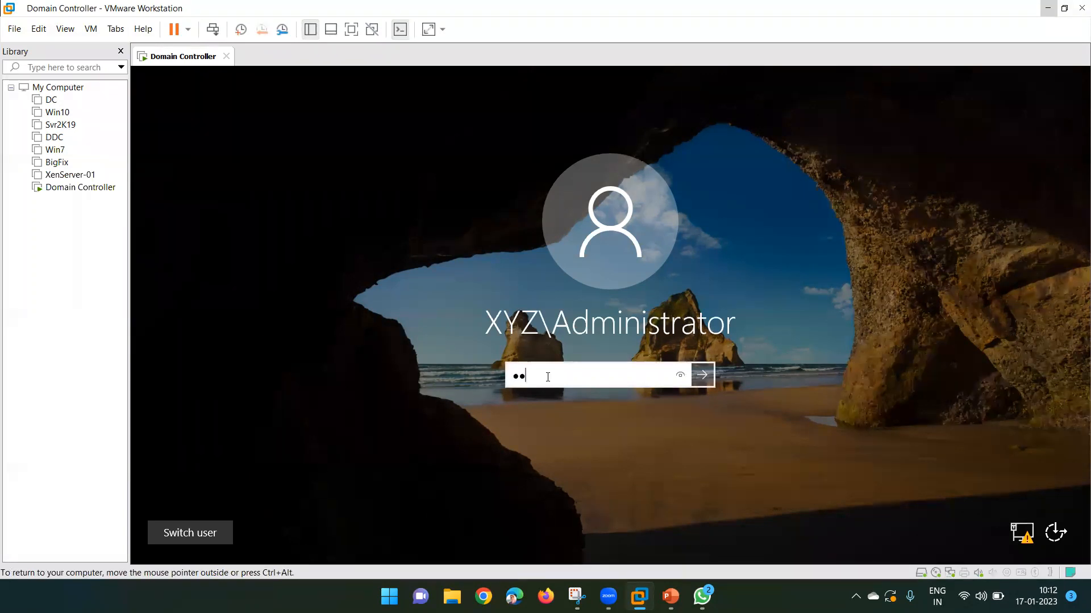
{"action": "type", "text": "•••••••"}
{"action": "key", "text": "Return"}
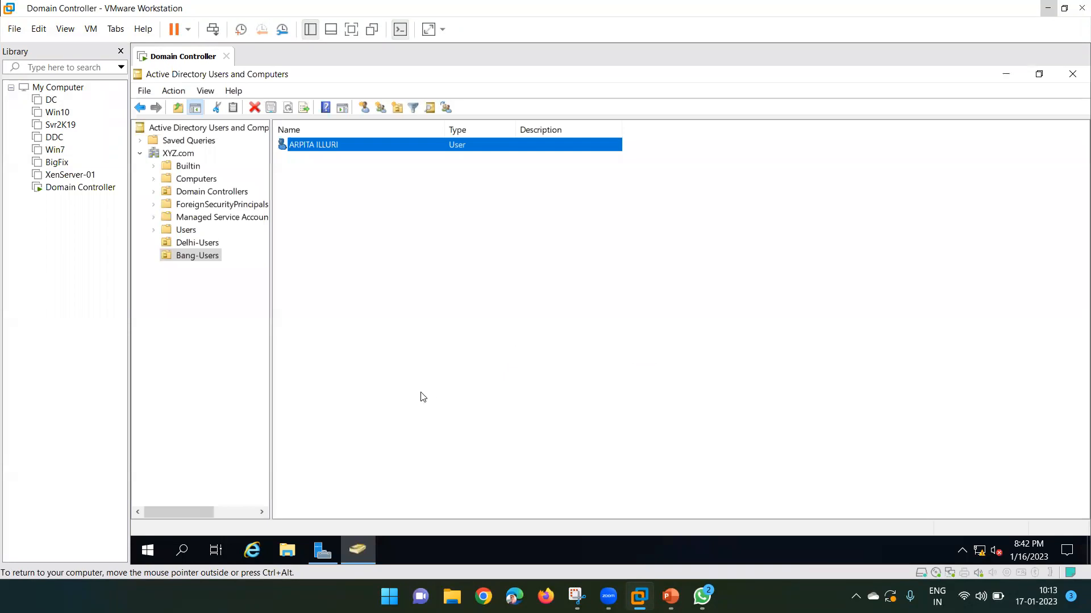
Browse the Delhi-Users and Bang-Users units in ADUC and inspect the Bang-Users account.
{"action": "left_click", "coordinate": [191, 245]}
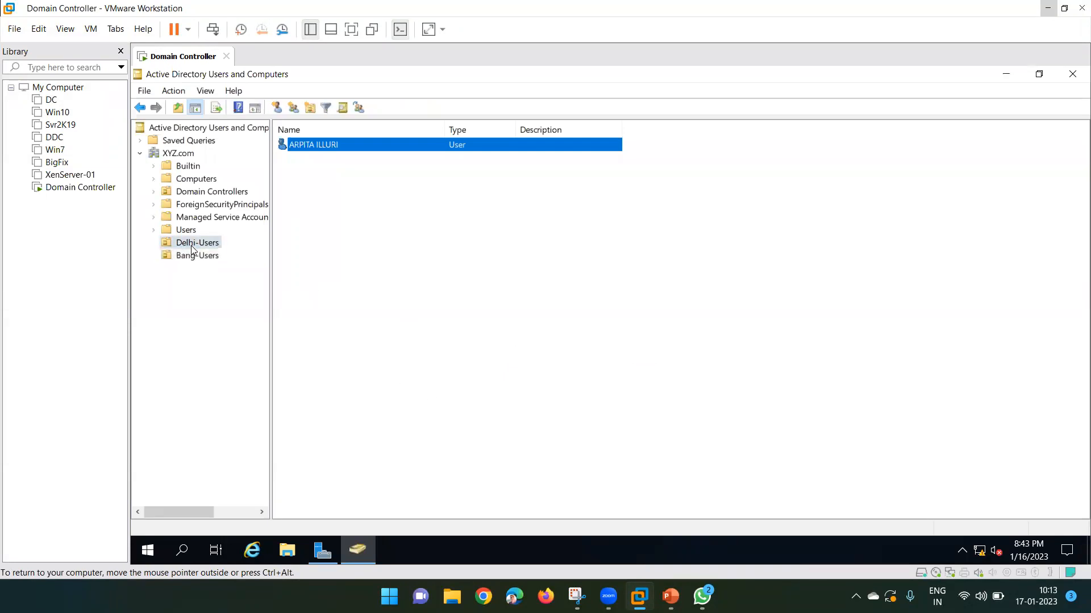
{"action": "left_click", "coordinate": [202, 261]}
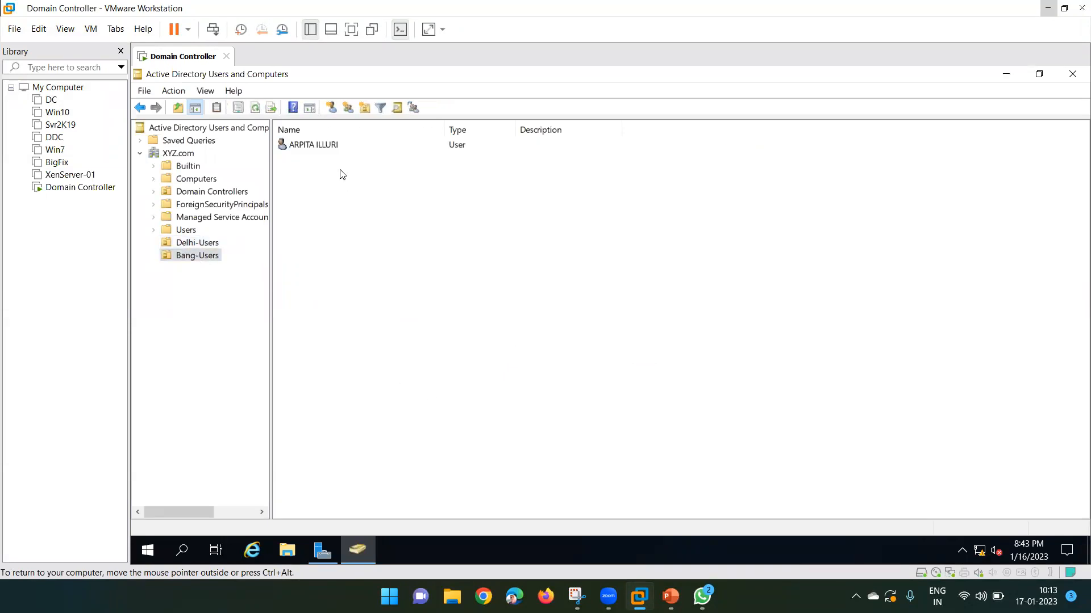
{"action": "left_click", "coordinate": [314, 145]}
{"action": "left_click", "coordinate": [373, 243]}
{"action": "left_click", "coordinate": [313, 146]}
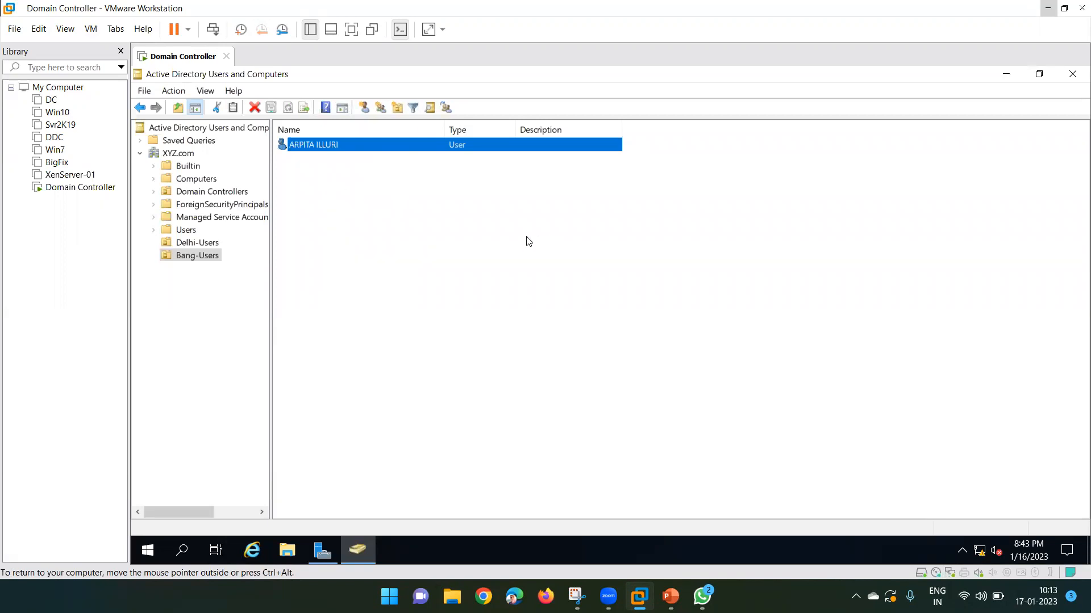
{"action": "left_click", "coordinate": [424, 271]}
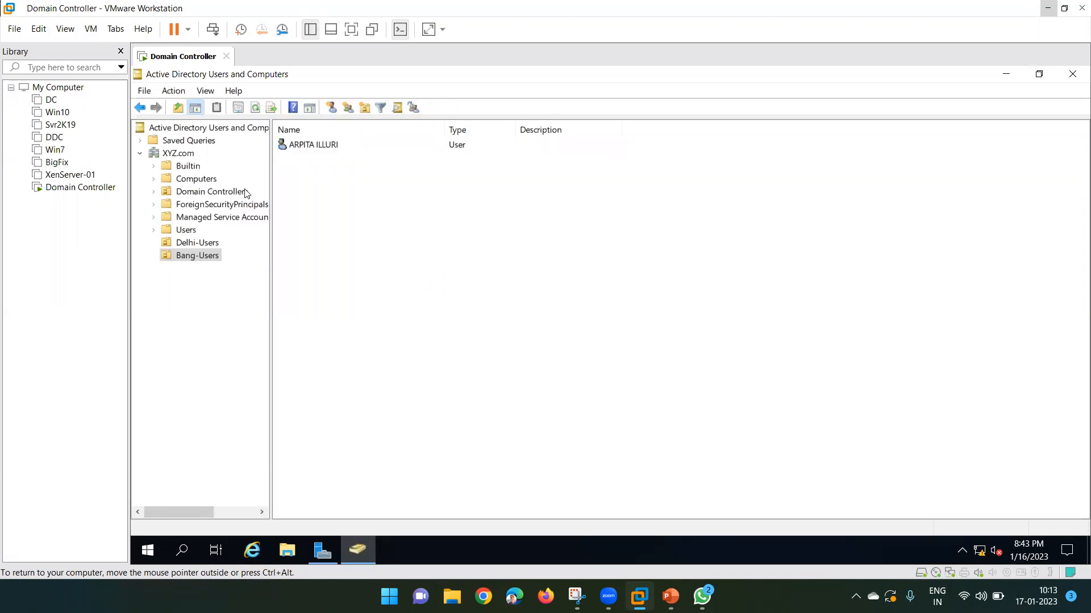
Minimize ADUC and Server Manager to reveal the Windows Server 2019 desktop.
{"action": "left_click", "coordinate": [1006, 75]}
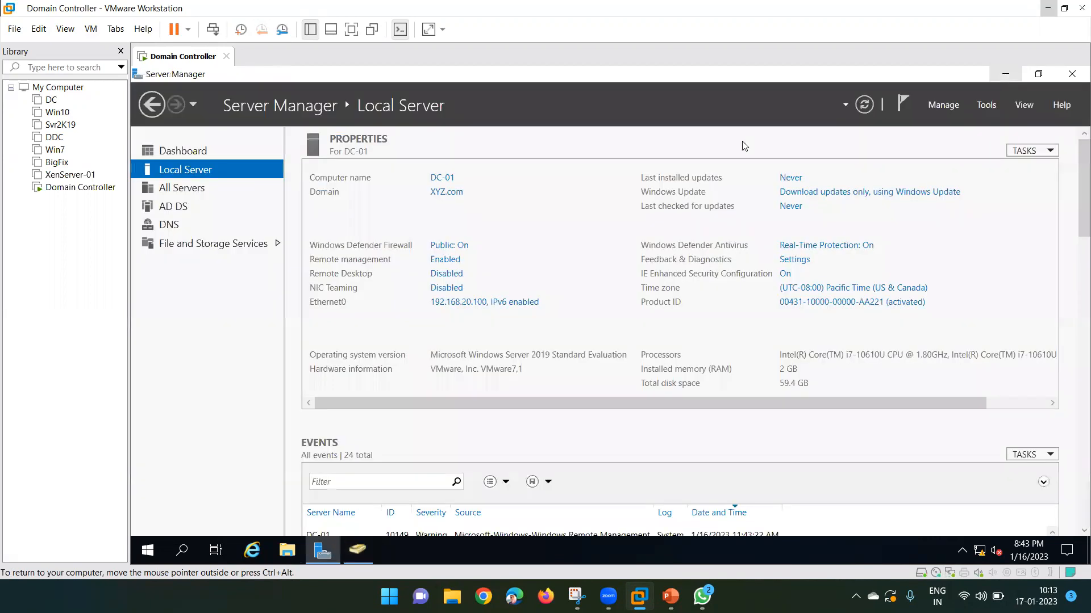
{"action": "left_click", "coordinate": [1005, 75]}
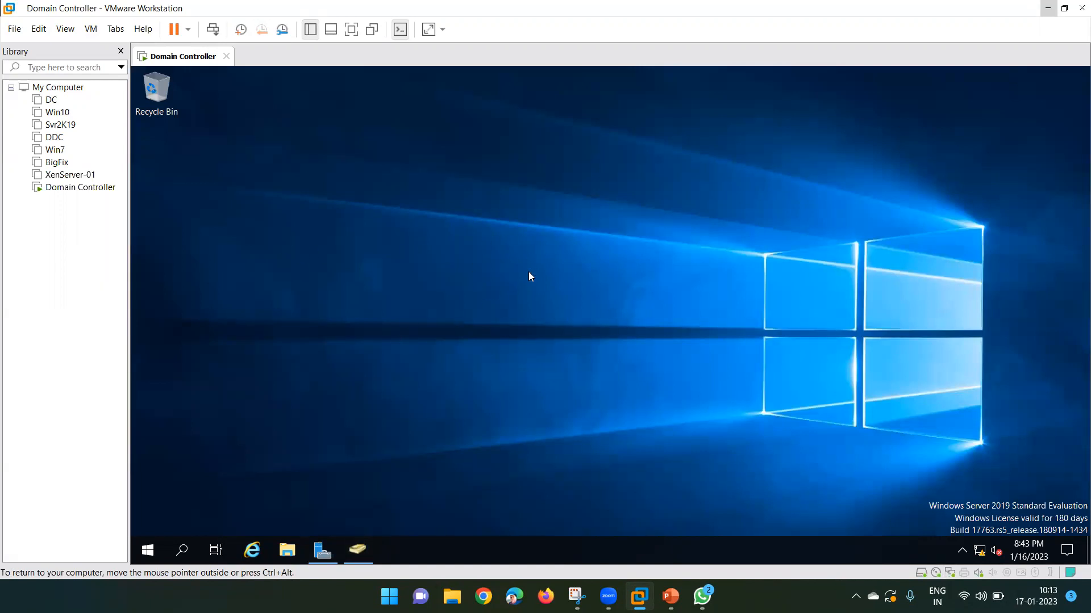
{"action": "left_click", "coordinate": [350, 548]}
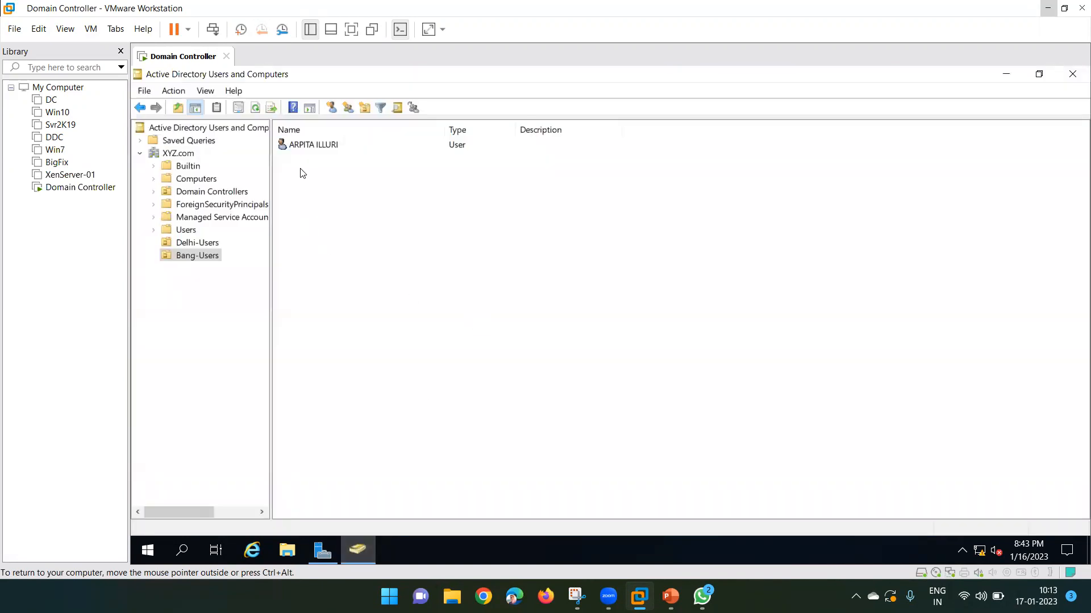
{"action": "left_click", "coordinate": [325, 149]}
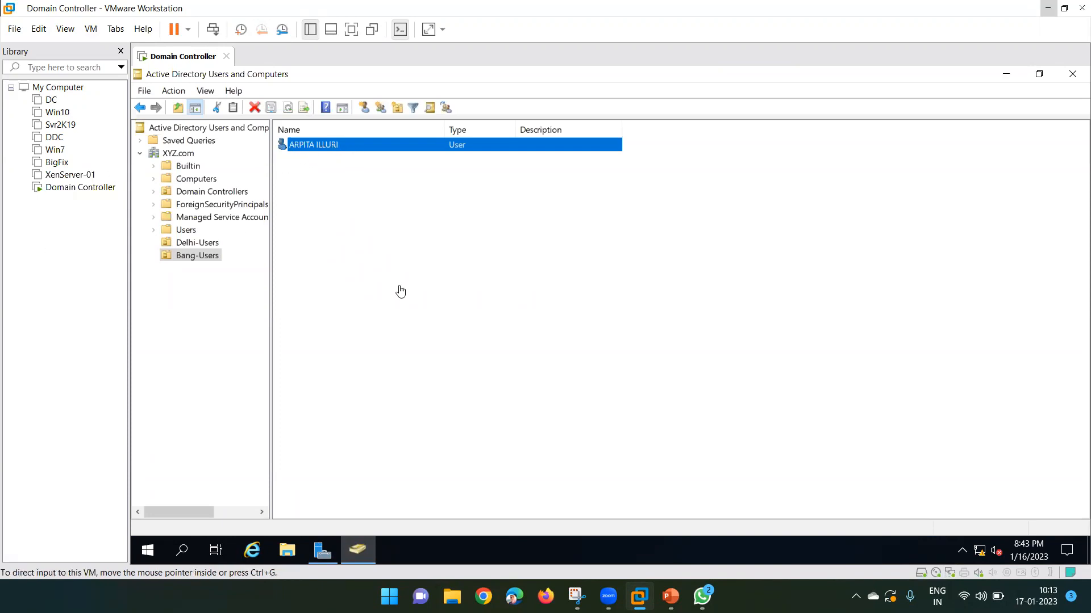
{"action": "left_click", "coordinate": [1007, 75]}
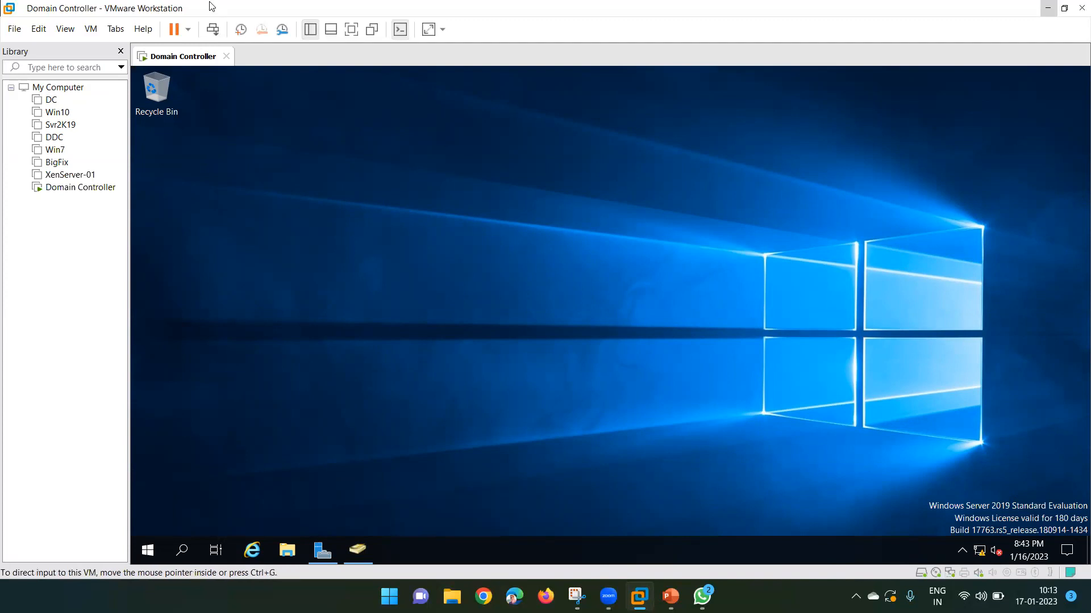
Start a Typical new VM with OS installed later and Windows 10 and later x64 as guest.
{"action": "left_click", "coordinate": [16, 33]}
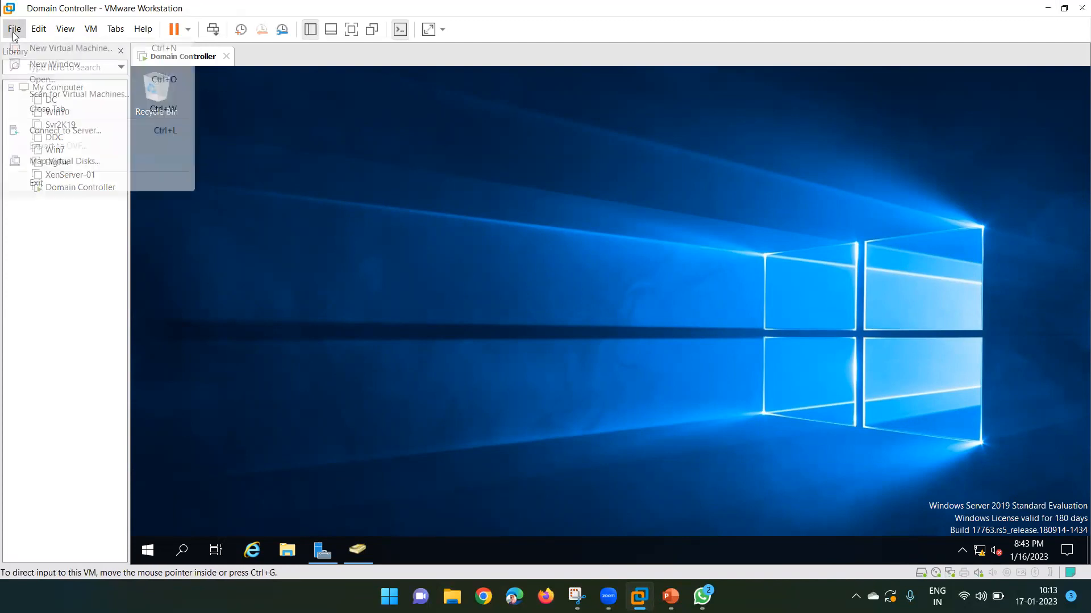
{"action": "left_click", "coordinate": [56, 48]}
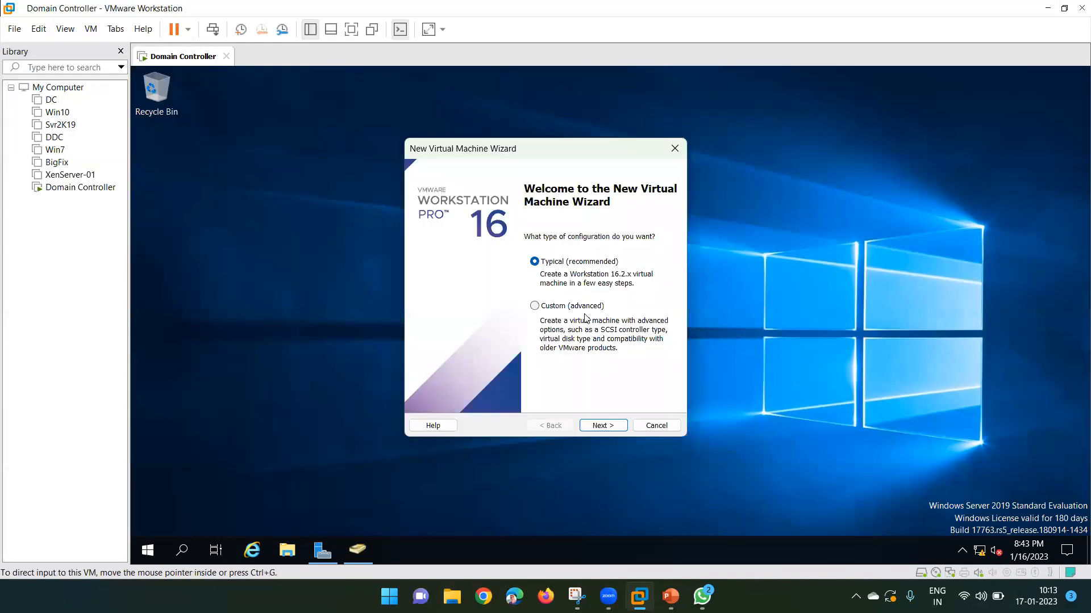
{"action": "left_click", "coordinate": [604, 426]}
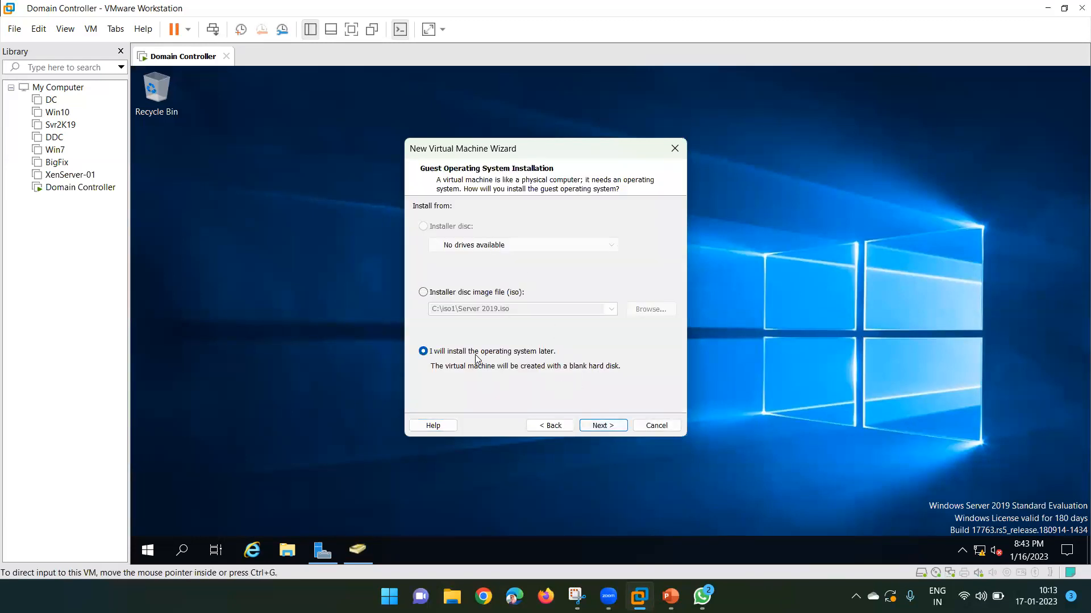
{"action": "left_click", "coordinate": [603, 427]}
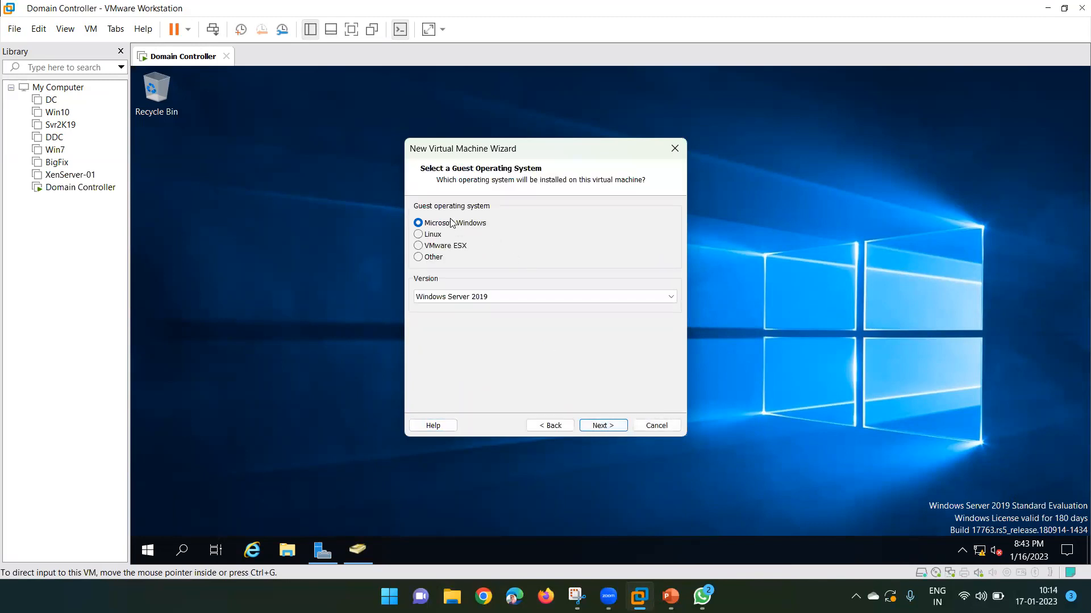
{"action": "left_click", "coordinate": [501, 295]}
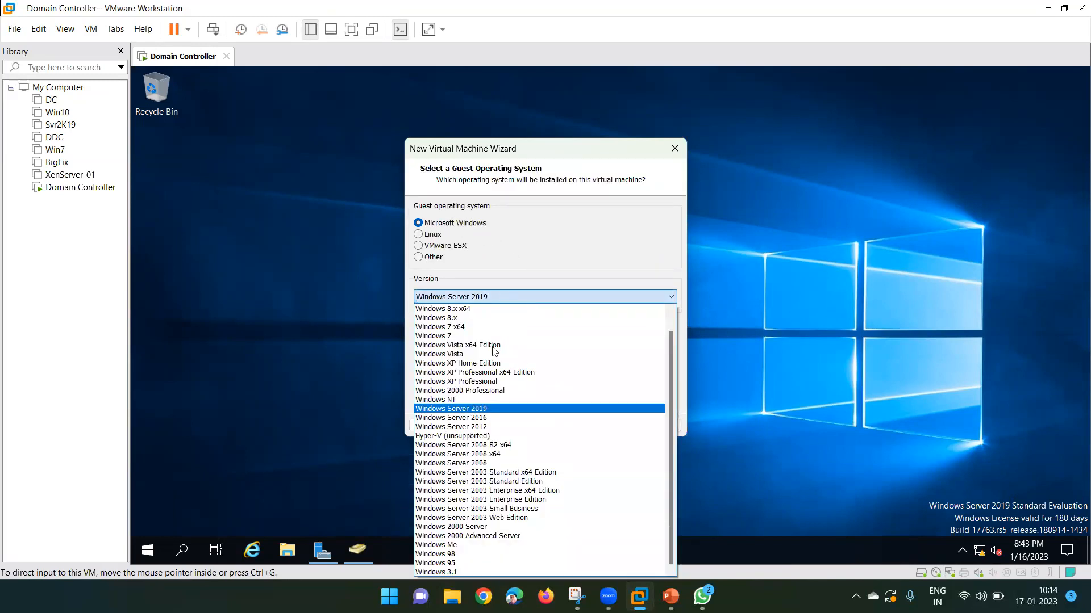
{"action": "scroll", "coordinate": [477, 350], "scroll_direction": "up", "scroll_amount": 1}
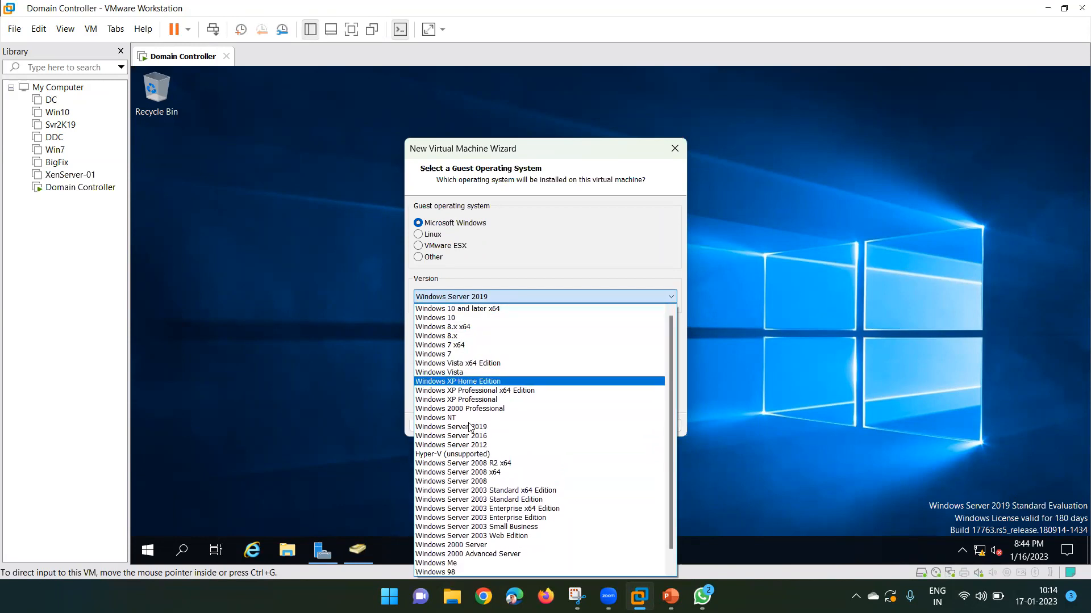
{"action": "left_click", "coordinate": [452, 309]}
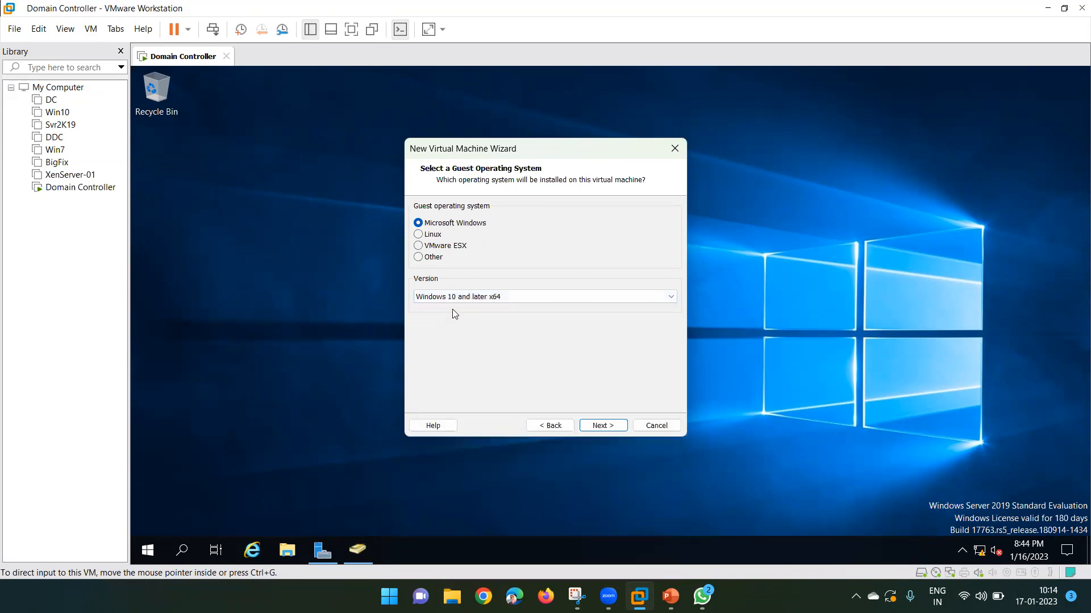
{"action": "left_click", "coordinate": [602, 426]}
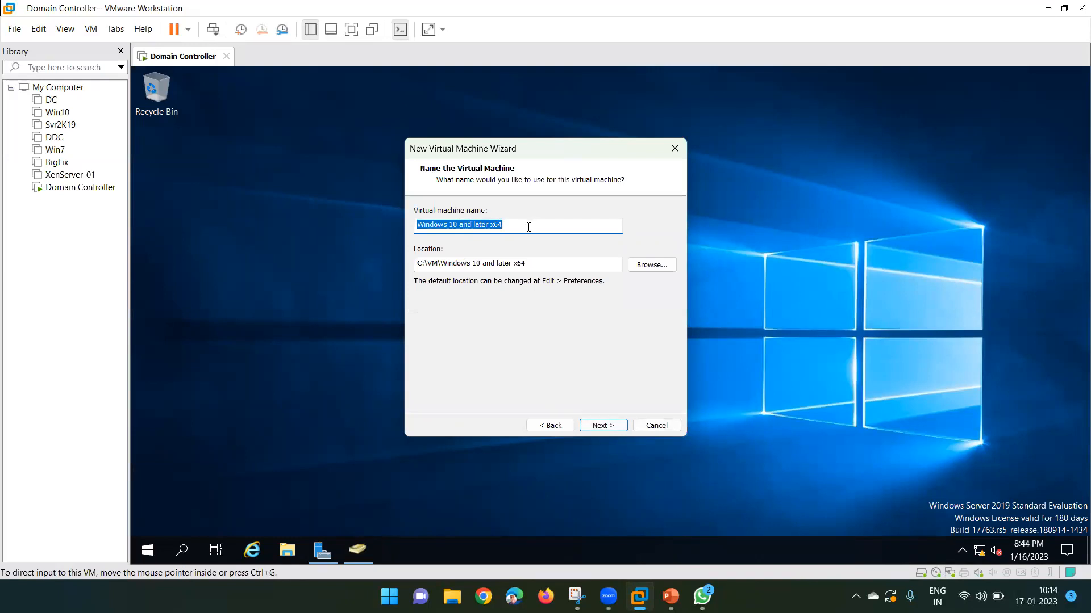
Name the machine Win10-CL-01 and keep a 60 GB virtual disk split into multiple files.
{"action": "type", "text": "Win10-CL-01"}
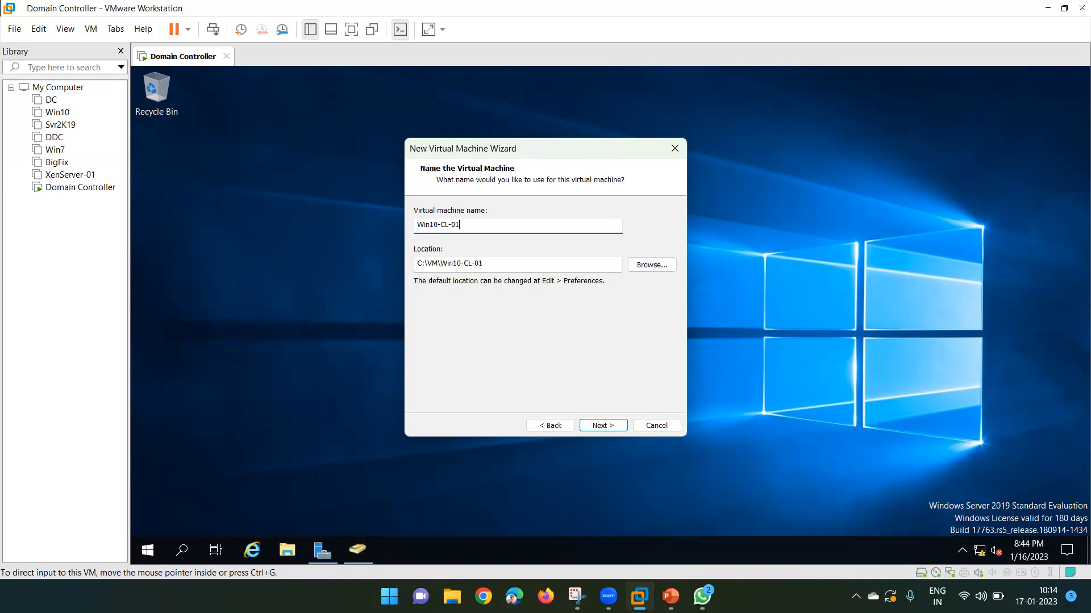
{"action": "left_click", "coordinate": [601, 426]}
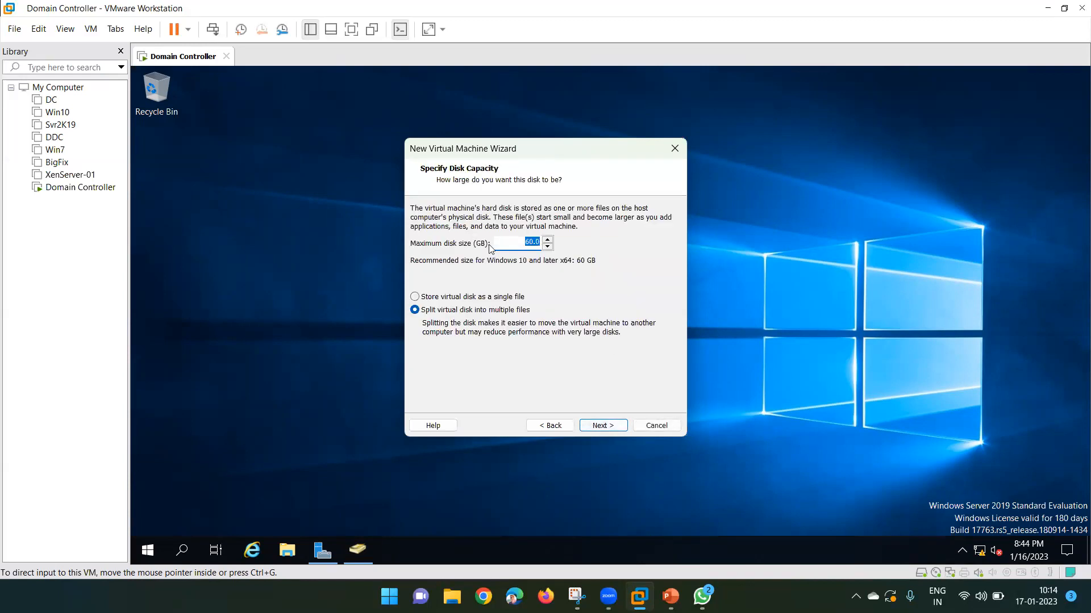
{"action": "left_click", "coordinate": [525, 243]}
{"action": "double_click", "coordinate": [526, 242]}
{"action": "left_click", "coordinate": [520, 243]}
{"action": "left_click", "coordinate": [602, 426]}
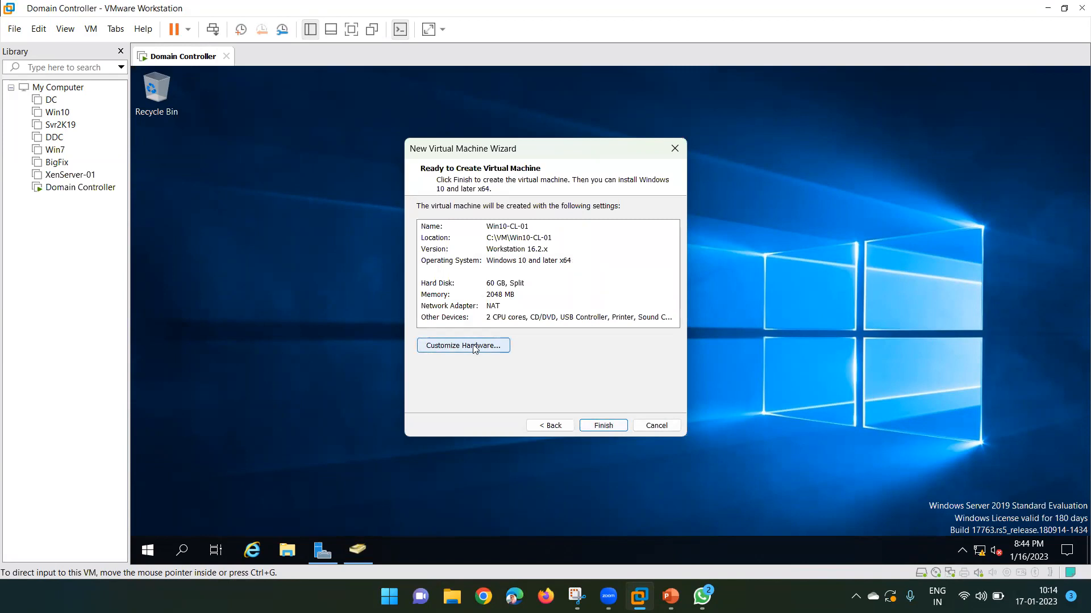
{"action": "left_click", "coordinate": [460, 345]}
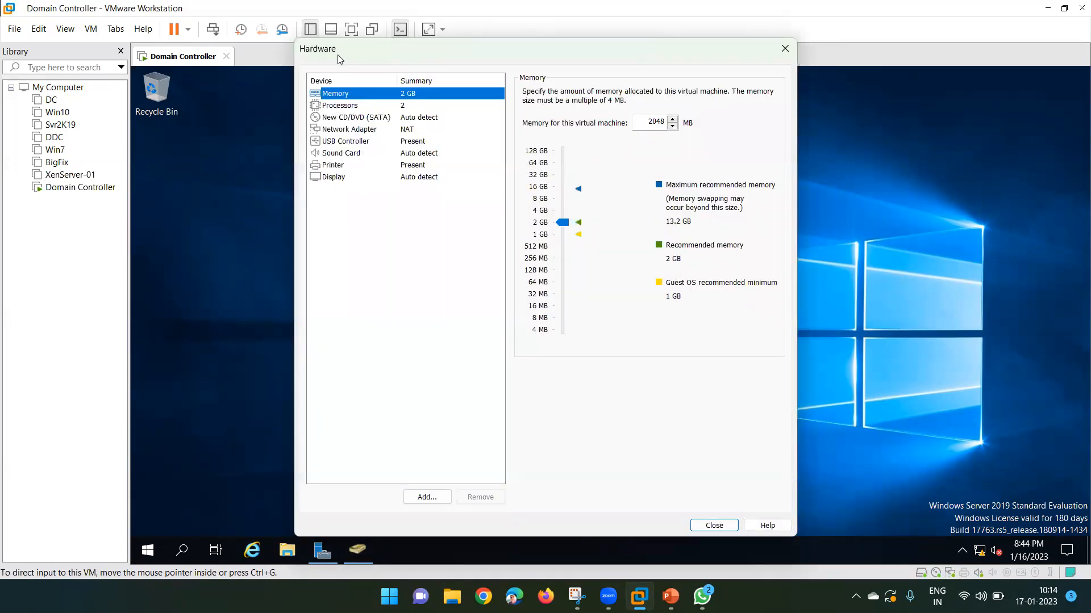
Set Win10-CL-01's memory to 4 GB.
{"action": "left_click_drag", "start_coordinate": [339, 57], "coordinate": [255, 68]}
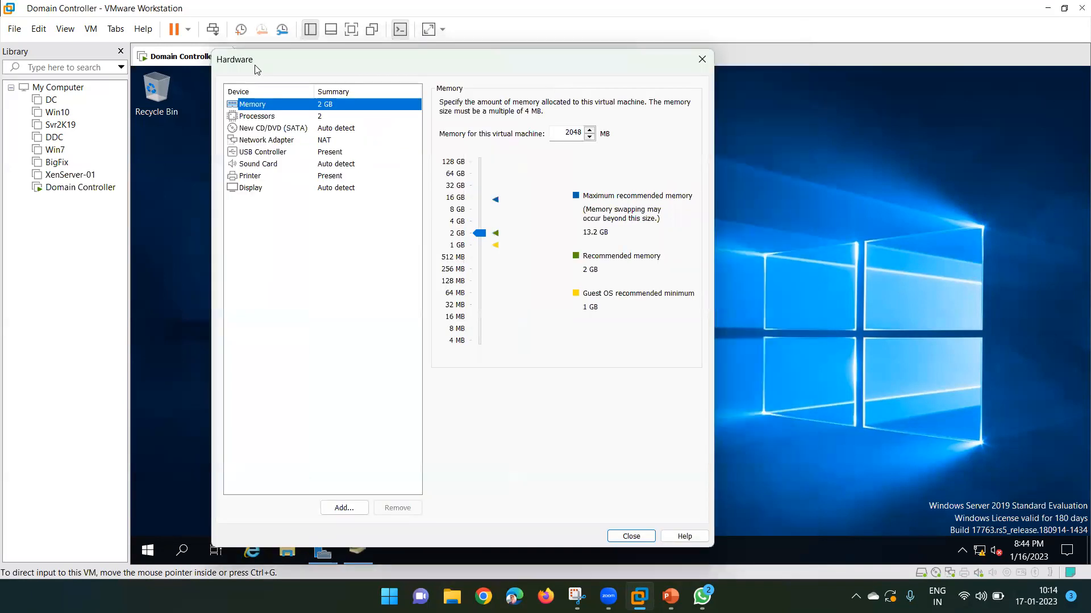
{"action": "left_click", "coordinate": [262, 117]}
{"action": "left_click", "coordinate": [281, 106]}
{"action": "left_click", "coordinate": [457, 211]}
{"action": "left_click", "coordinate": [458, 186]}
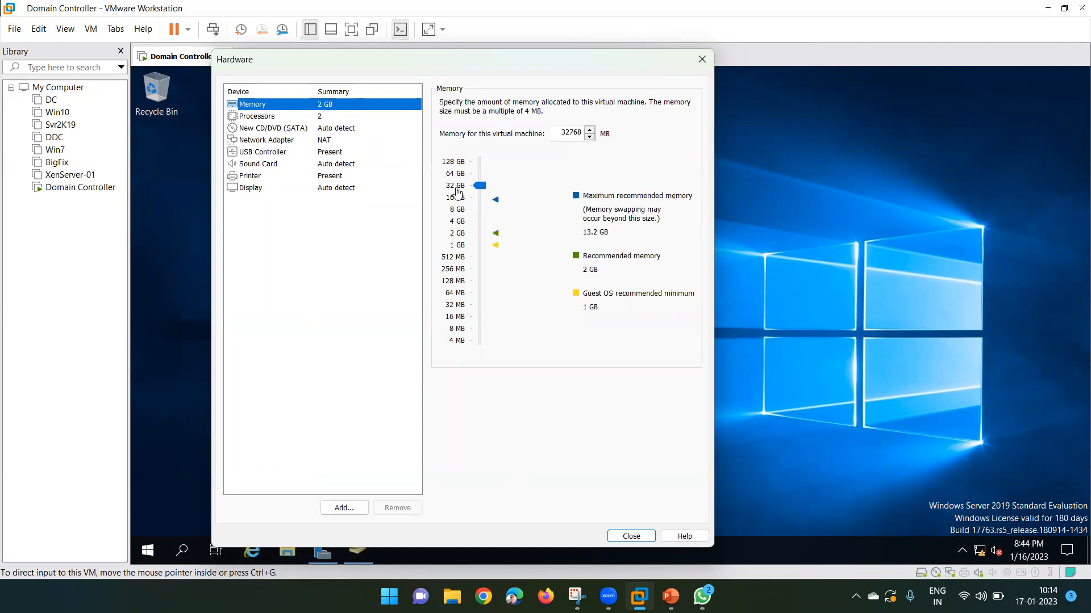
{"action": "left_click", "coordinate": [457, 222]}
Point the New CD/DVD drive at the ISO image C:\iso1\Win10 2021.iso.
{"action": "left_click", "coordinate": [296, 129]}
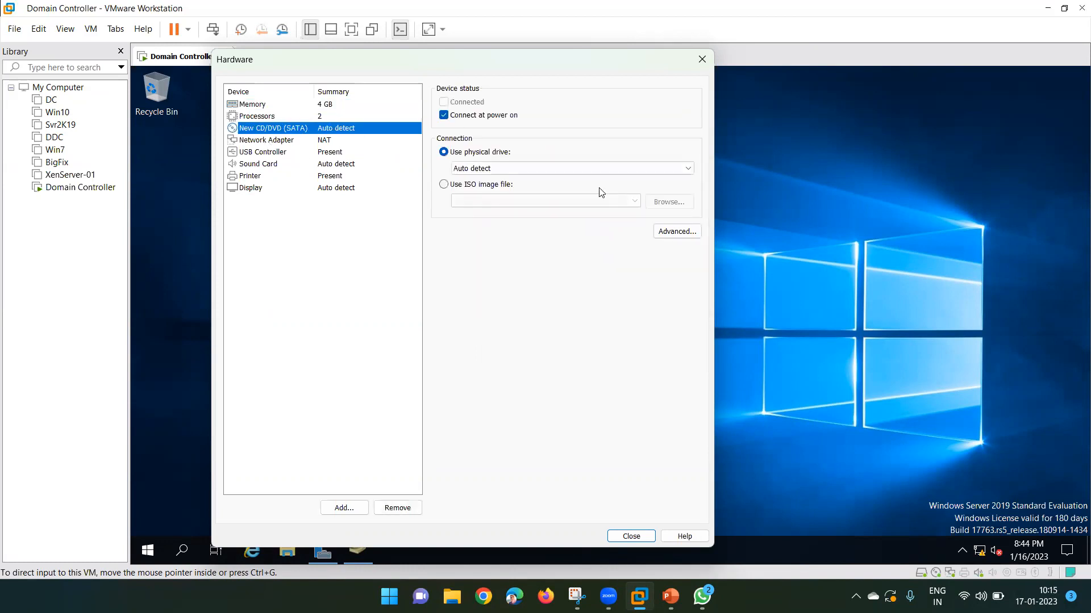
{"action": "left_click", "coordinate": [444, 184]}
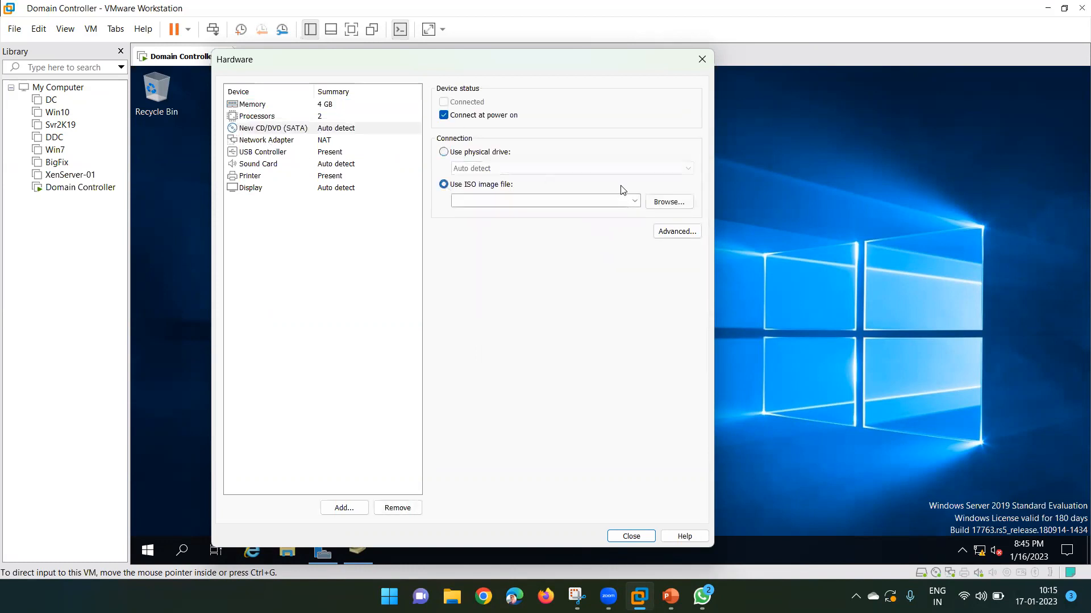
{"action": "left_click", "coordinate": [664, 203]}
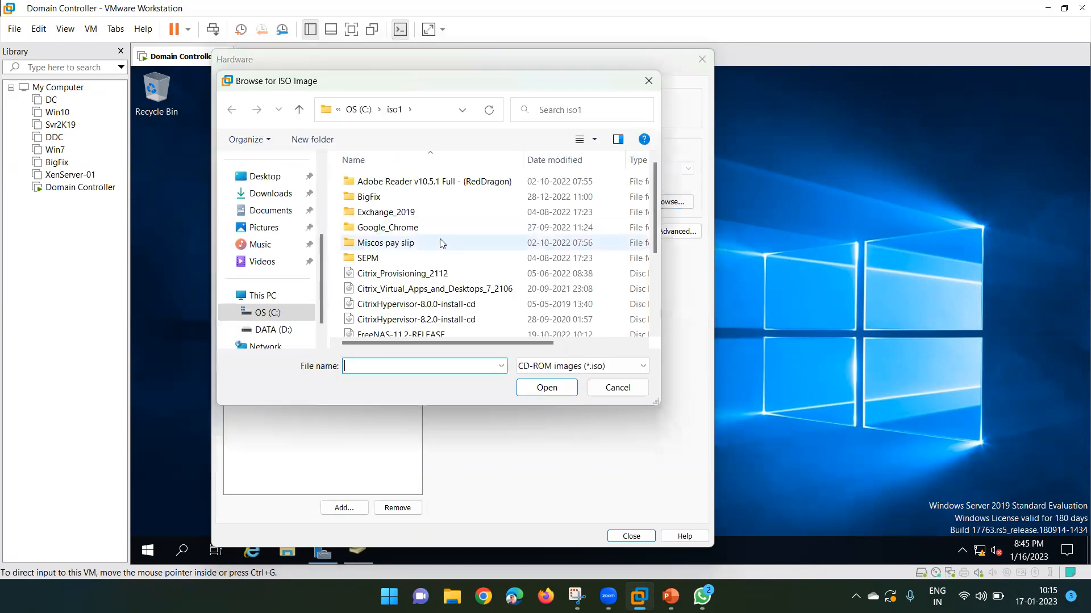
{"action": "left_click", "coordinate": [407, 305]}
{"action": "scroll", "coordinate": [406, 314], "scroll_direction": "down", "scroll_amount": 3}
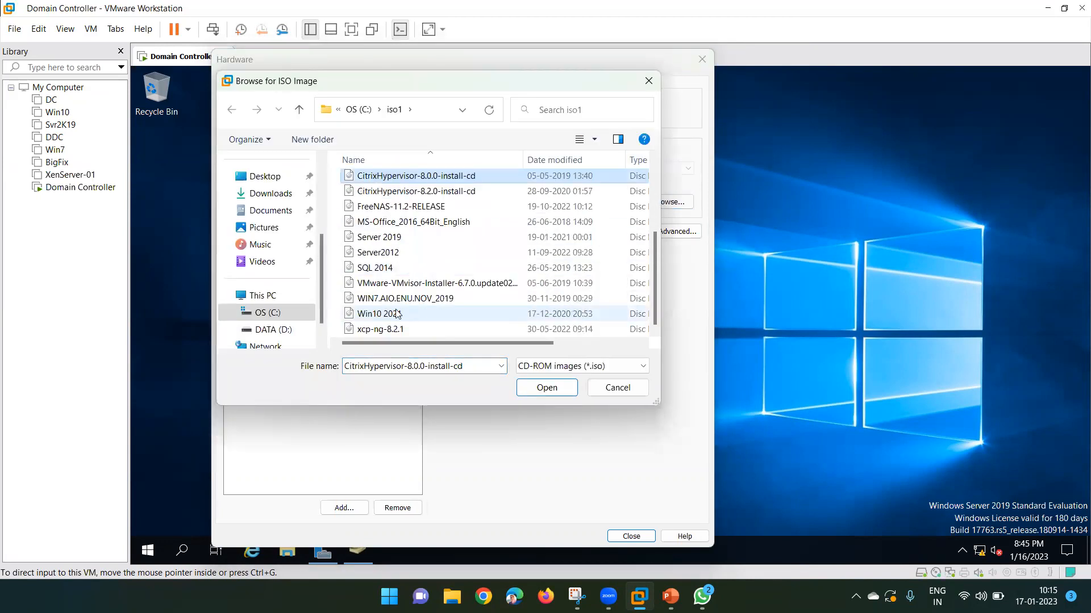
{"action": "left_click", "coordinate": [407, 314]}
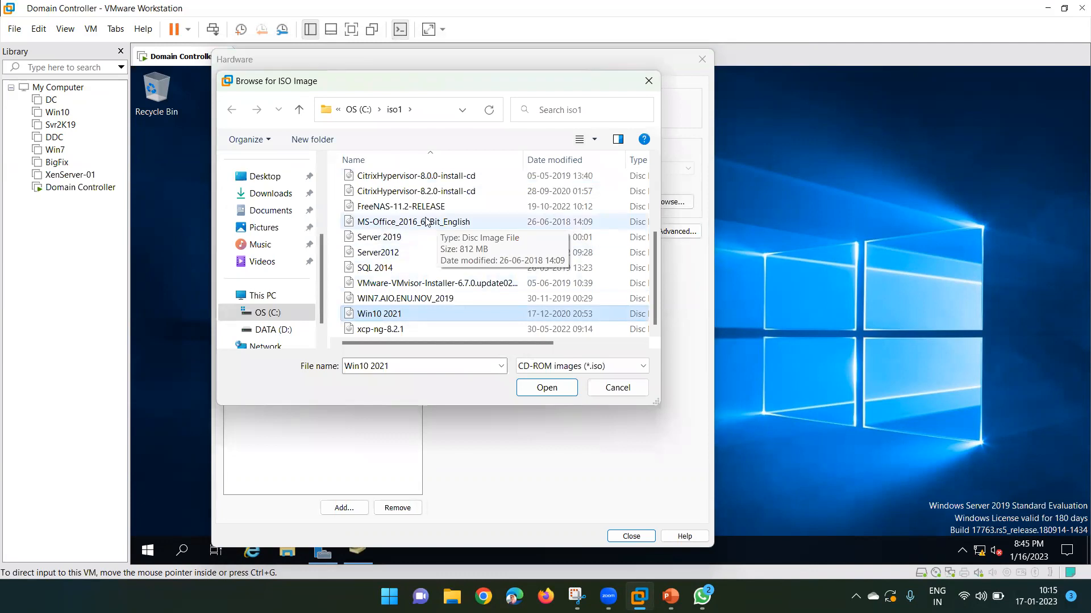
{"action": "scroll", "coordinate": [426, 221], "scroll_direction": "up", "scroll_amount": 3}
{"action": "scroll", "coordinate": [426, 222], "scroll_direction": "down", "scroll_amount": 3}
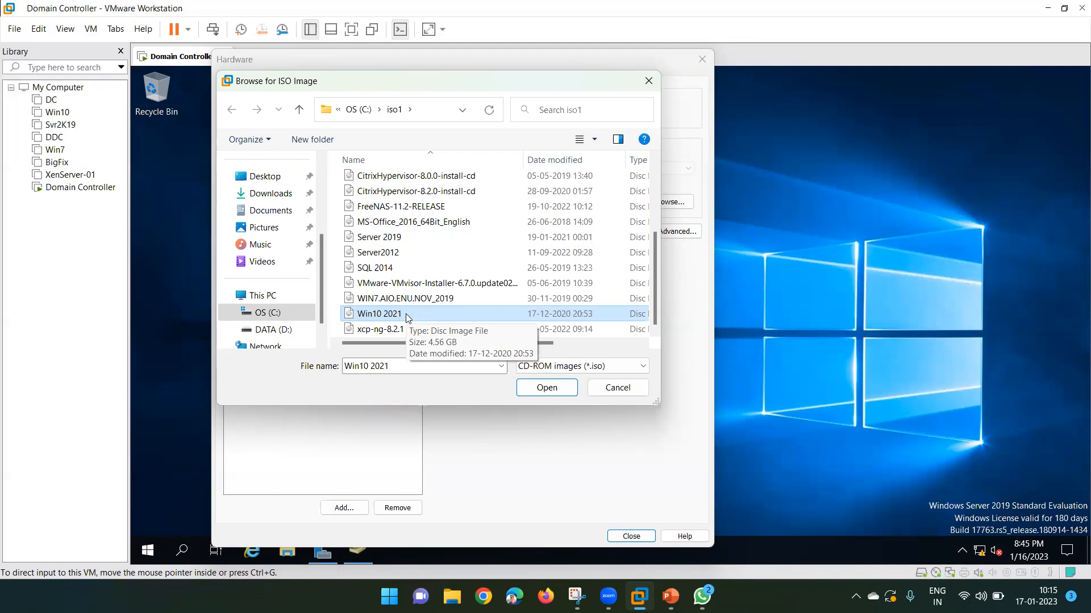
{"action": "left_click", "coordinate": [547, 388]}
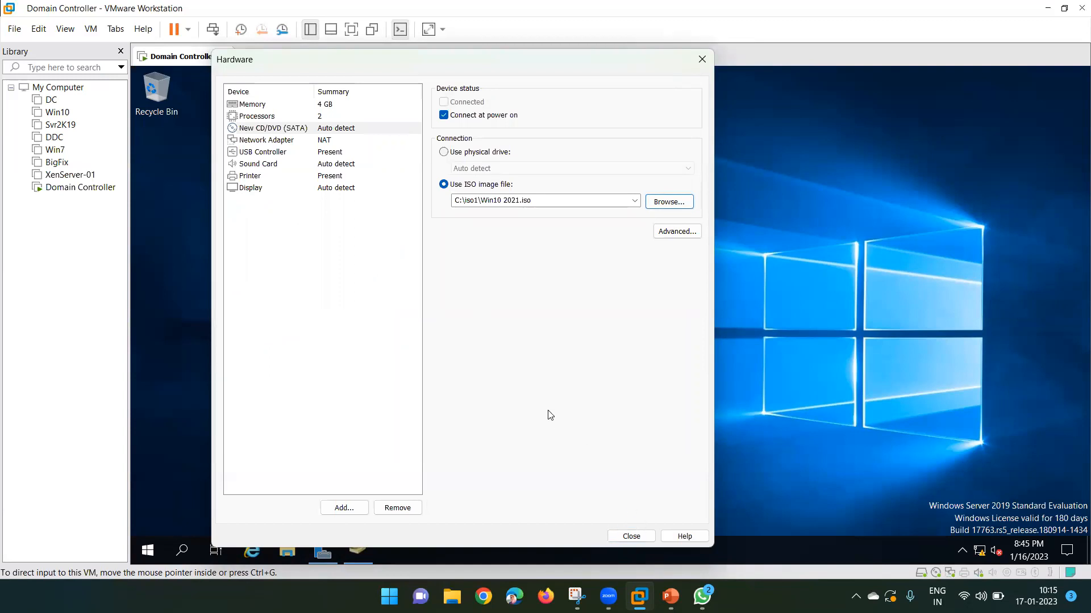
{"action": "left_click", "coordinate": [625, 537]}
Create Win10-CL-01, power it on, and boot it from the installation DVD.
{"action": "left_click", "coordinate": [603, 426]}
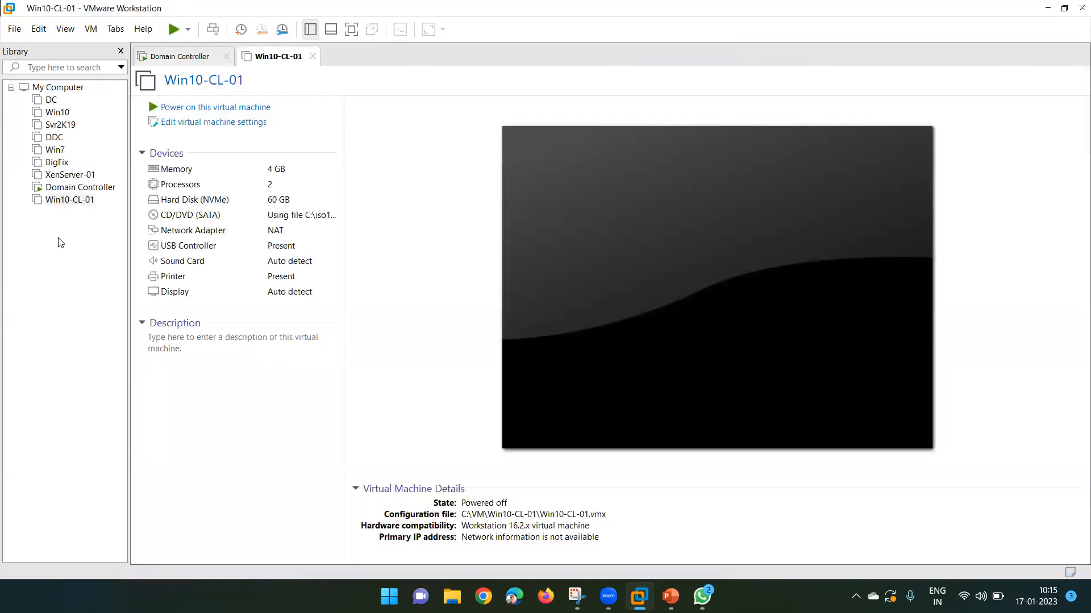
{"action": "left_click", "coordinate": [56, 204]}
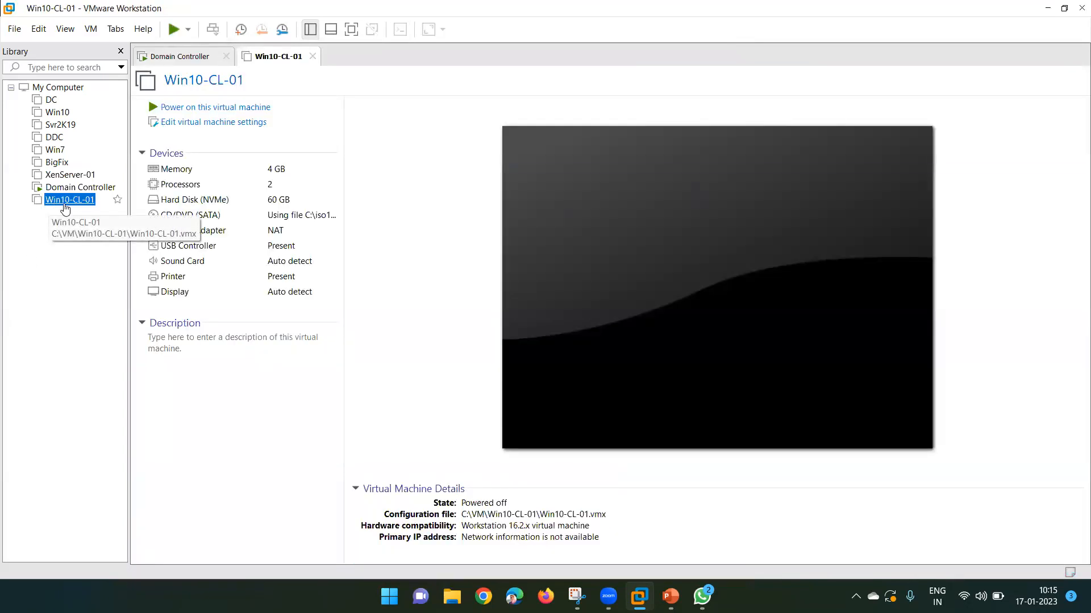
{"action": "left_click", "coordinate": [211, 108]}
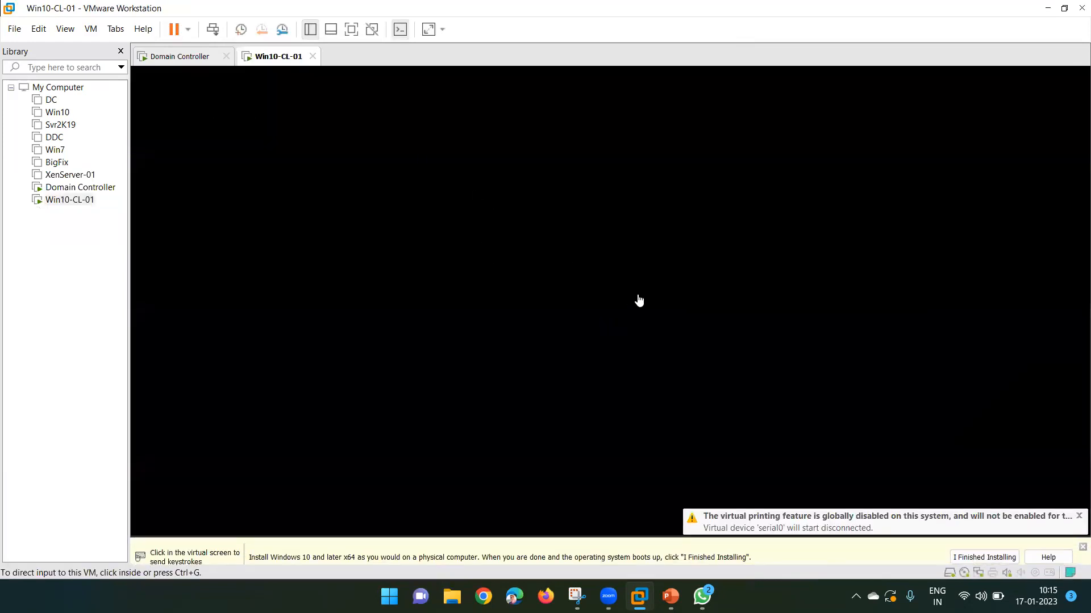
{"action": "left_click", "coordinate": [638, 298]}
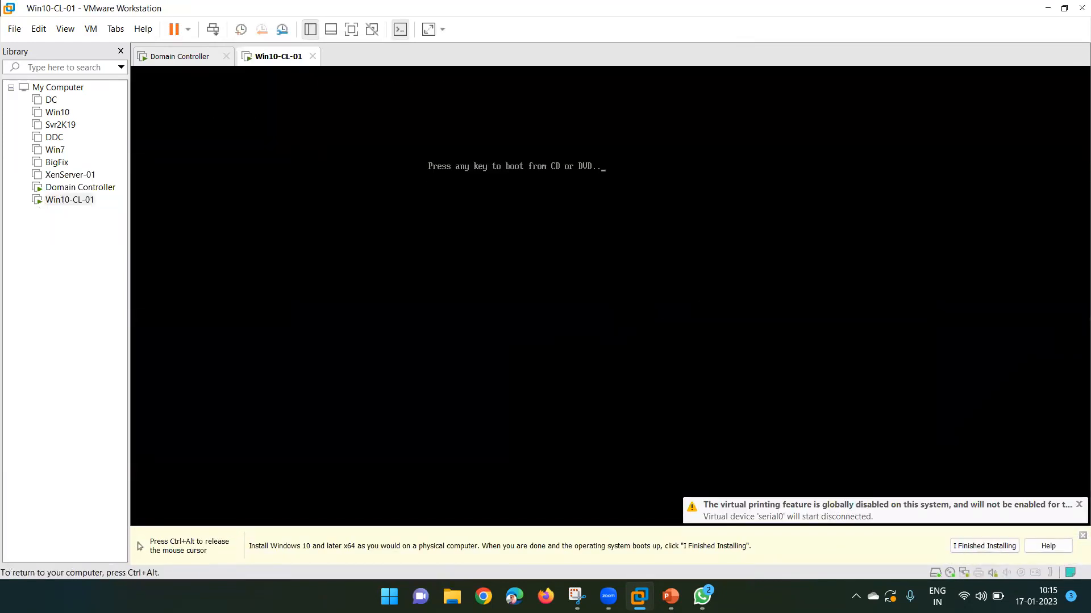
{"action": "key", "text": "Return"}
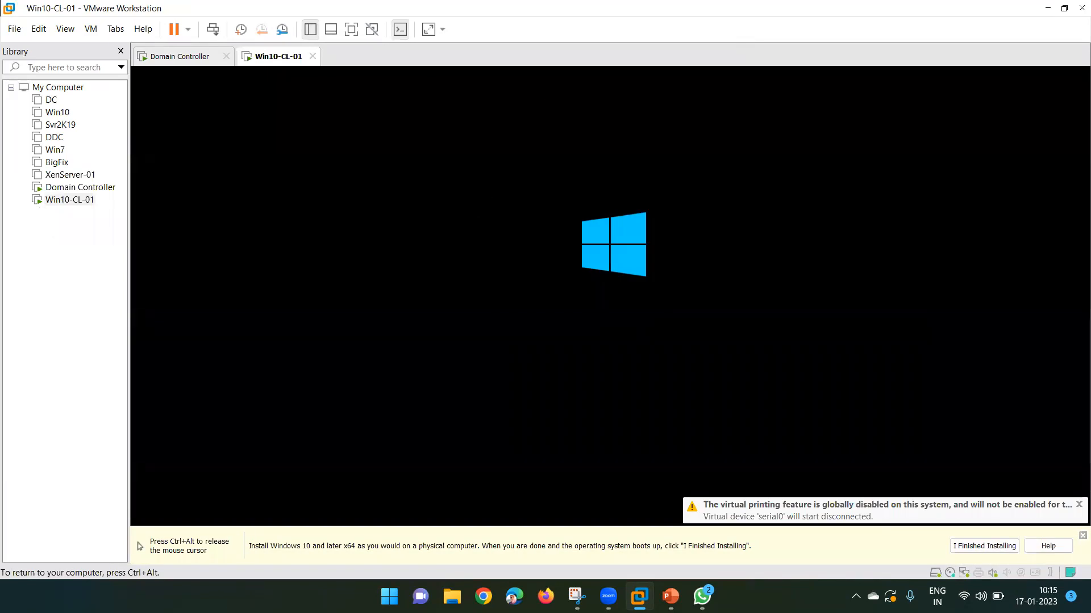
{"action": "key", "text": "ctrl+alt"}
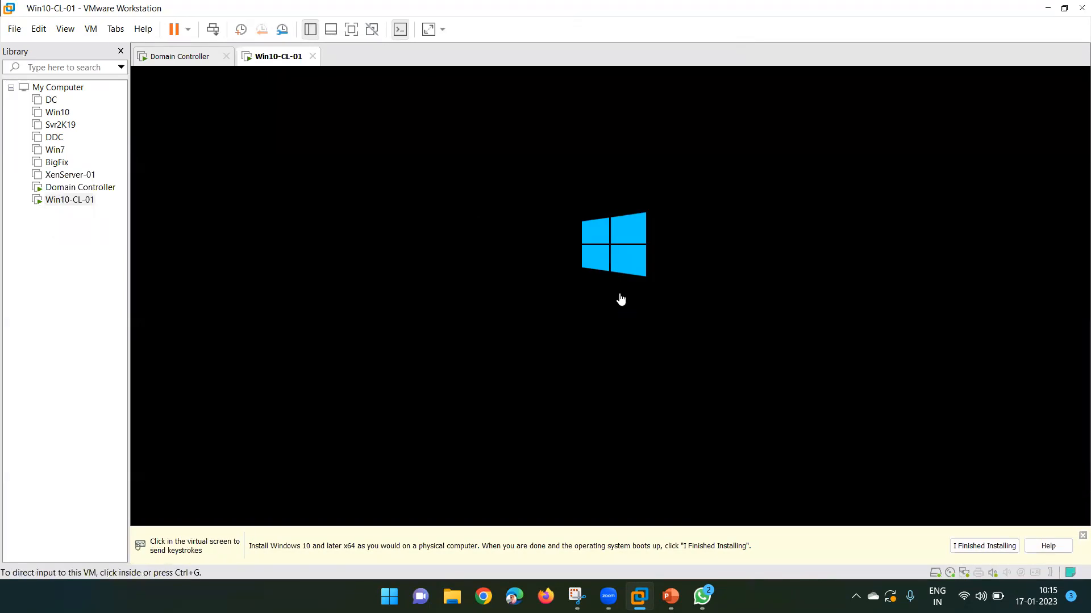
{"action": "left_click", "coordinate": [1081, 536]}
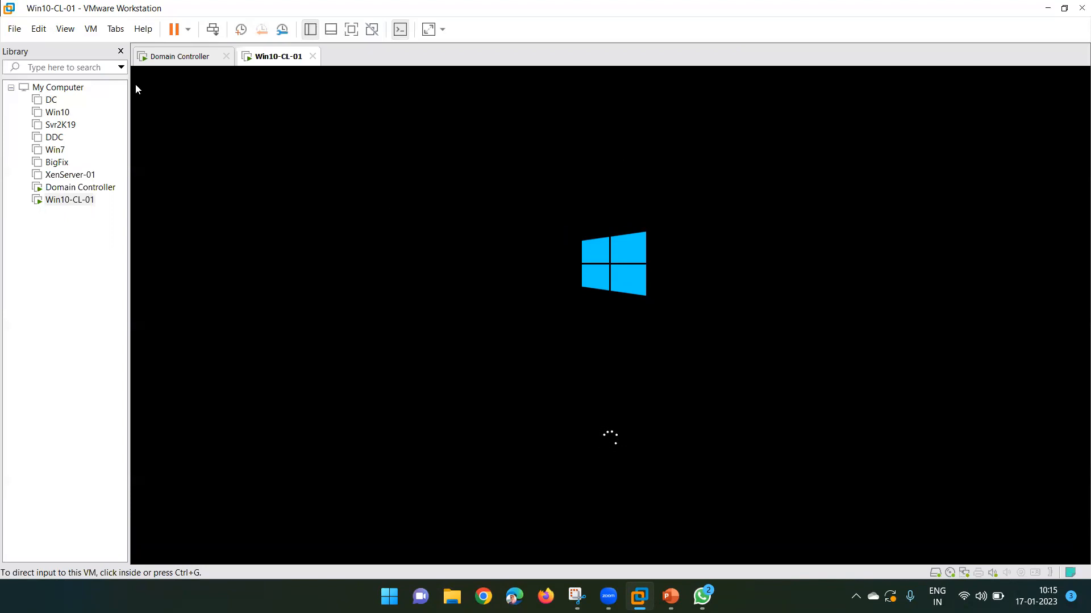
Switch between the Domain Controller and Win10-CL-01 tabs until Windows Setup's language page appears.
{"action": "left_click", "coordinate": [176, 59]}
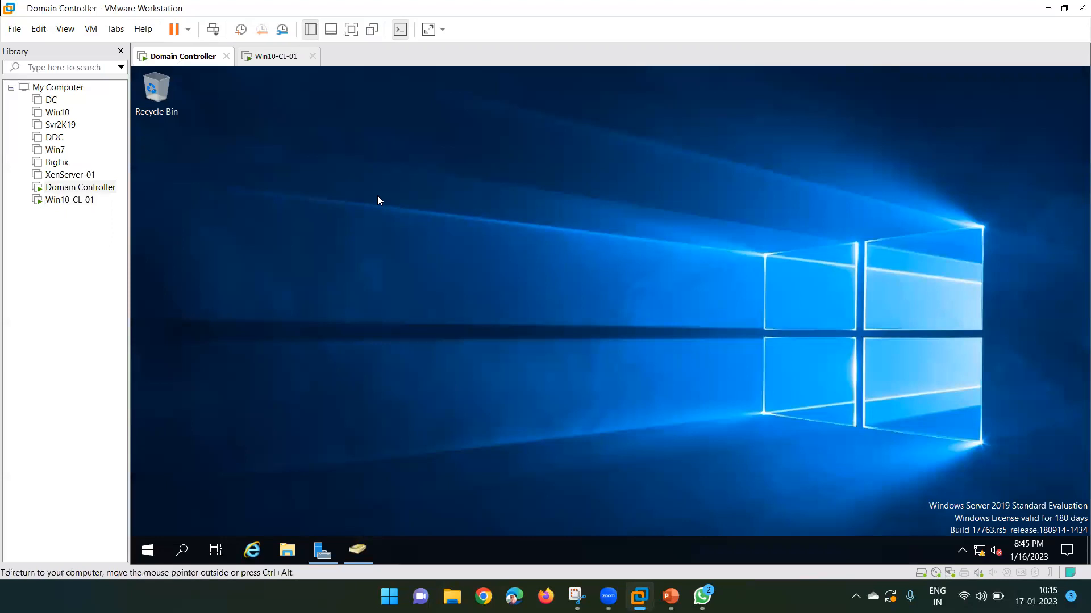
{"action": "left_click", "coordinate": [267, 57]}
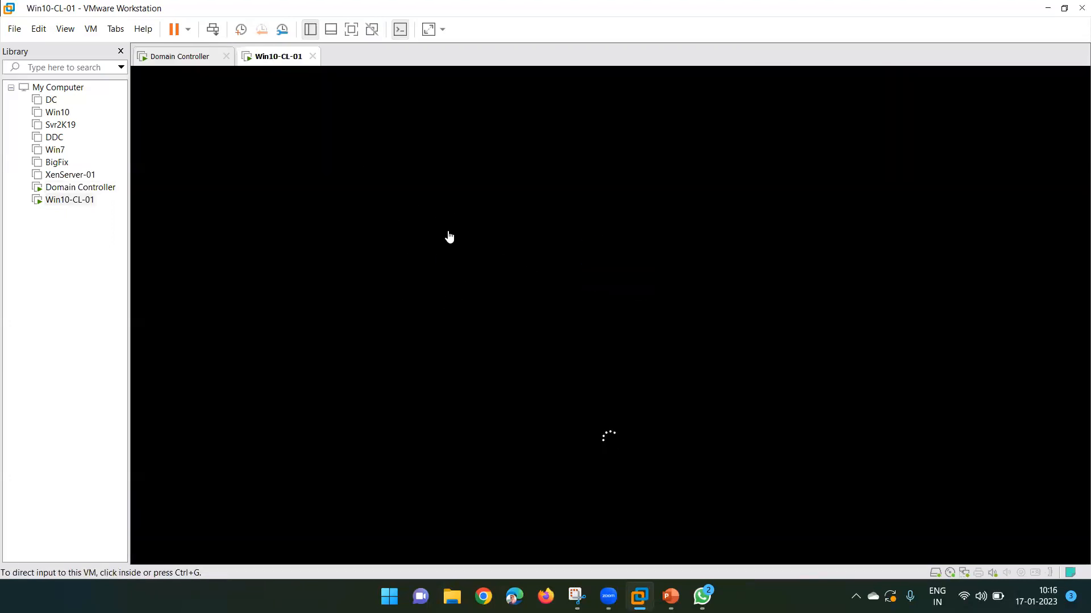
{"action": "left_click", "coordinate": [188, 60]}
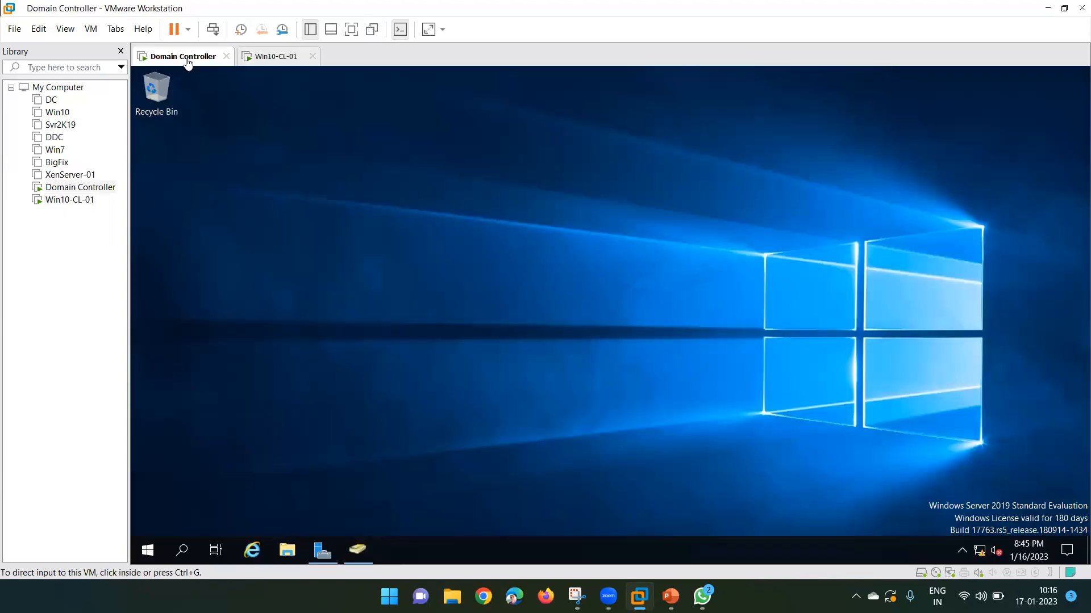
{"action": "left_click", "coordinate": [467, 257]}
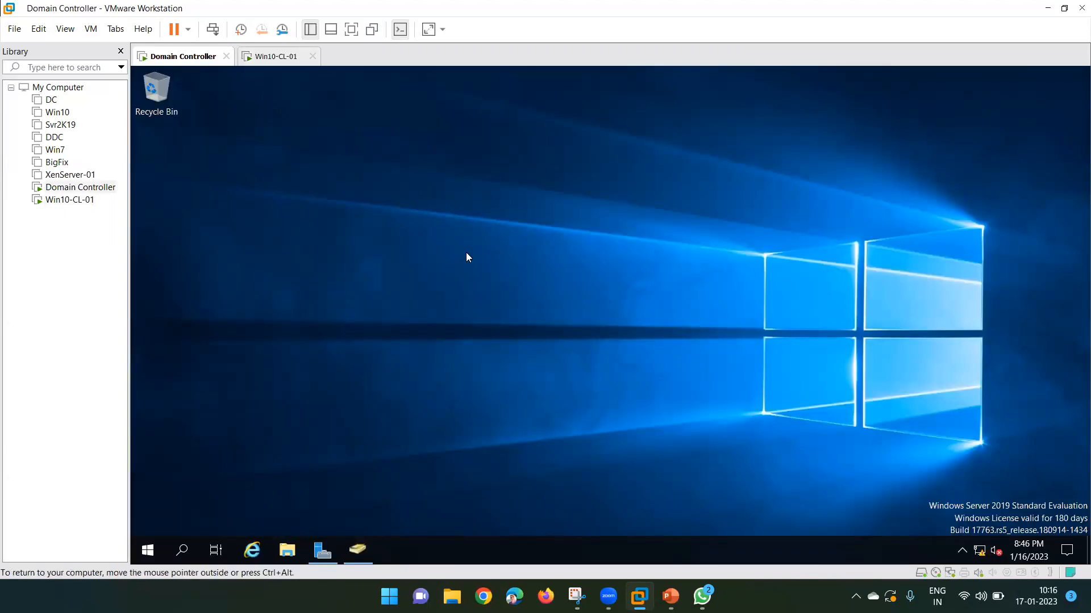
{"action": "left_click", "coordinate": [288, 63]}
{"action": "left_click", "coordinate": [759, 310]}
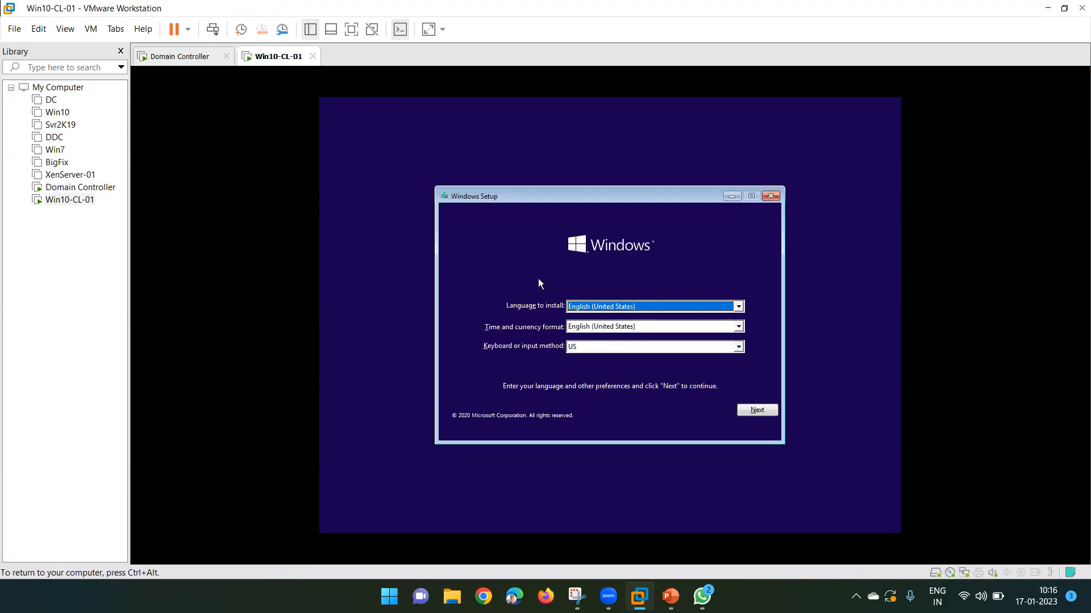
Begin installing with English (United States) defaults, no product key, choosing Windows 10 Pro.
{"action": "left_click", "coordinate": [768, 411]}
{"action": "left_click", "coordinate": [605, 321]}
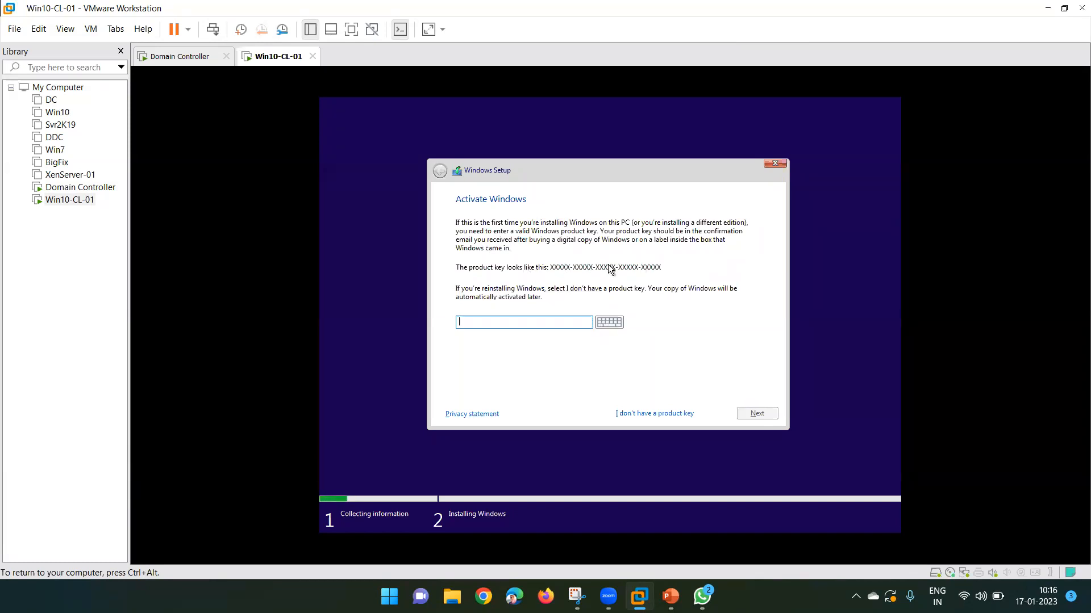
{"action": "left_click", "coordinate": [655, 415]}
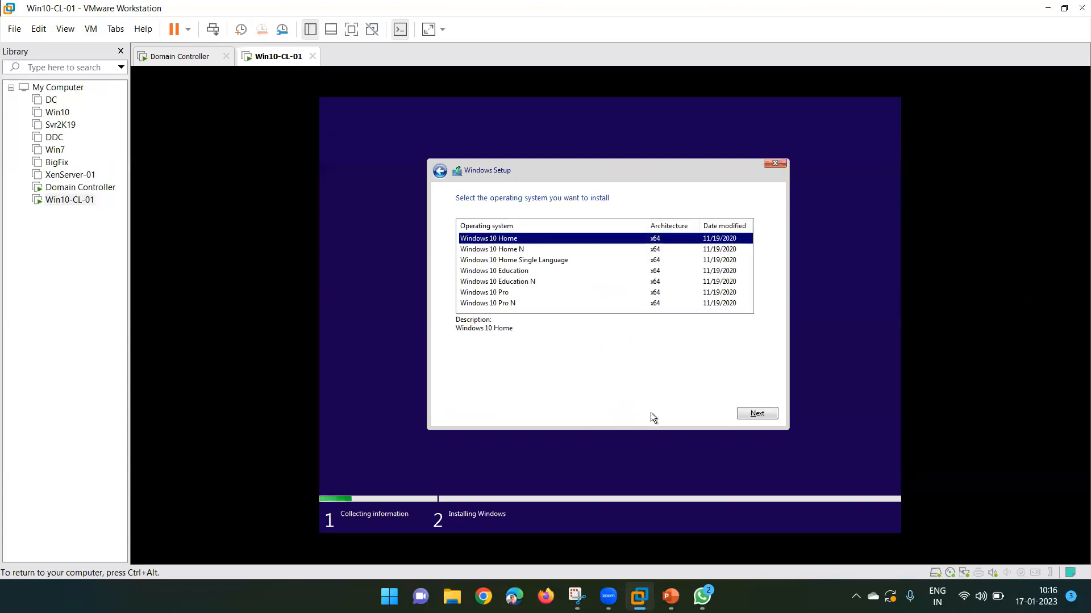
{"action": "left_click", "coordinate": [509, 294]}
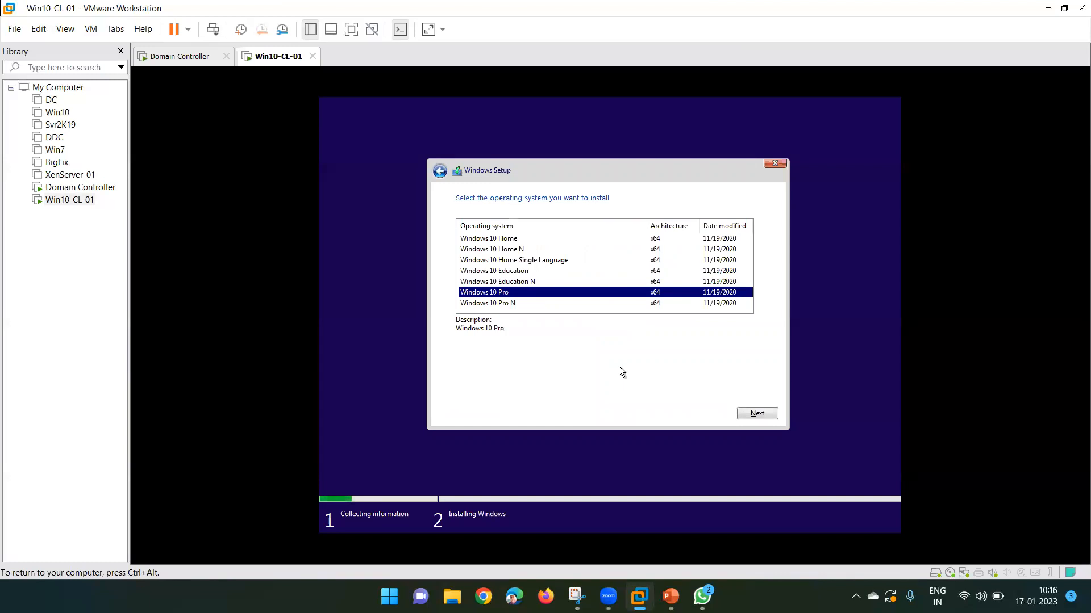
{"action": "left_click", "coordinate": [756, 413]}
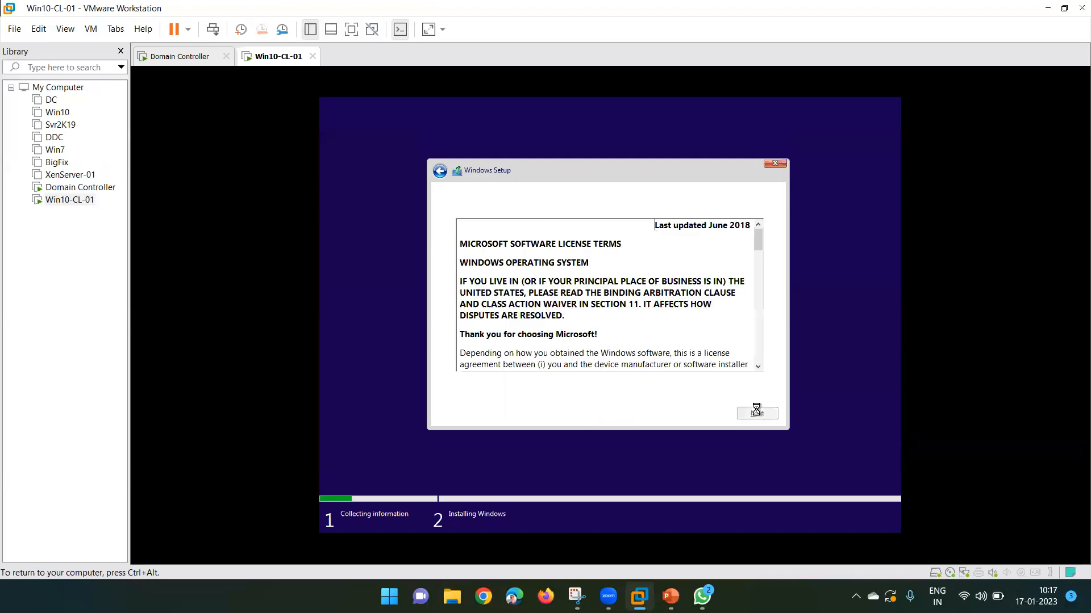
Accept the license, choose Custom install, and target Drive 0's 60 GB unallocated space.
{"action": "left_click", "coordinate": [493, 389]}
{"action": "left_click", "coordinate": [757, 415]}
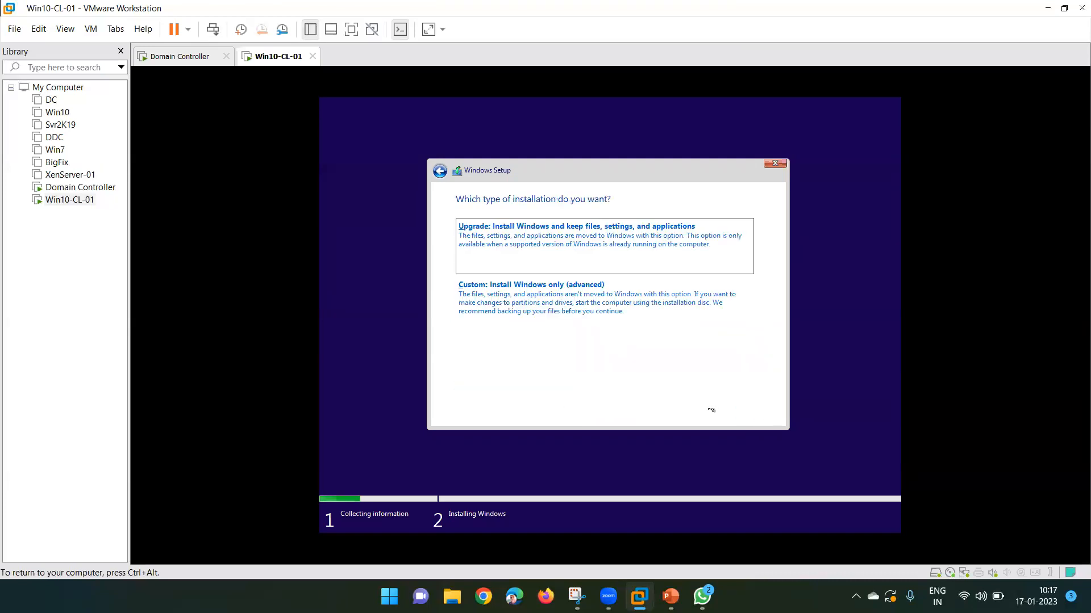
{"action": "left_click", "coordinate": [527, 307]}
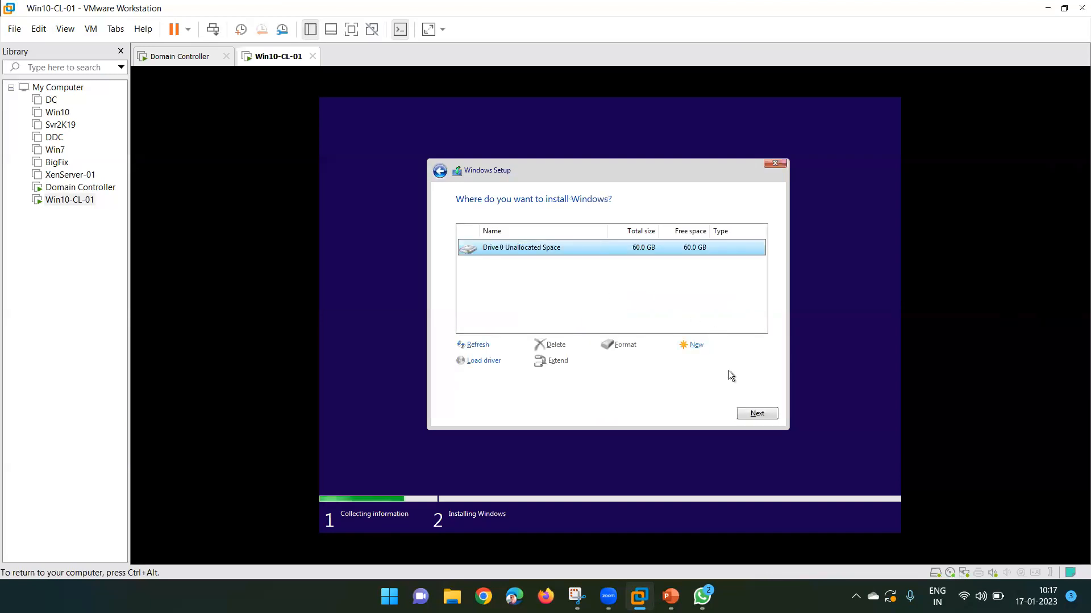
{"action": "left_click", "coordinate": [756, 414]}
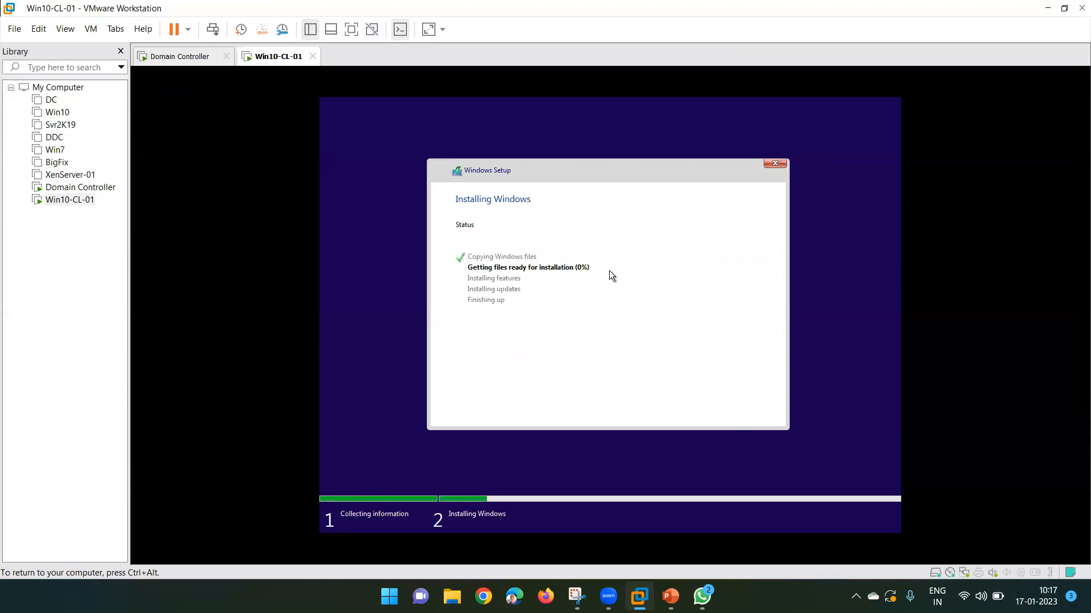
Restore ADUC on the Domain Controller, then check Win10-CL-01's installation progress.
{"action": "key", "text": "ctrl+alt"}
{"action": "left_click", "coordinate": [187, 57]}
{"action": "left_click", "coordinate": [377, 170]}
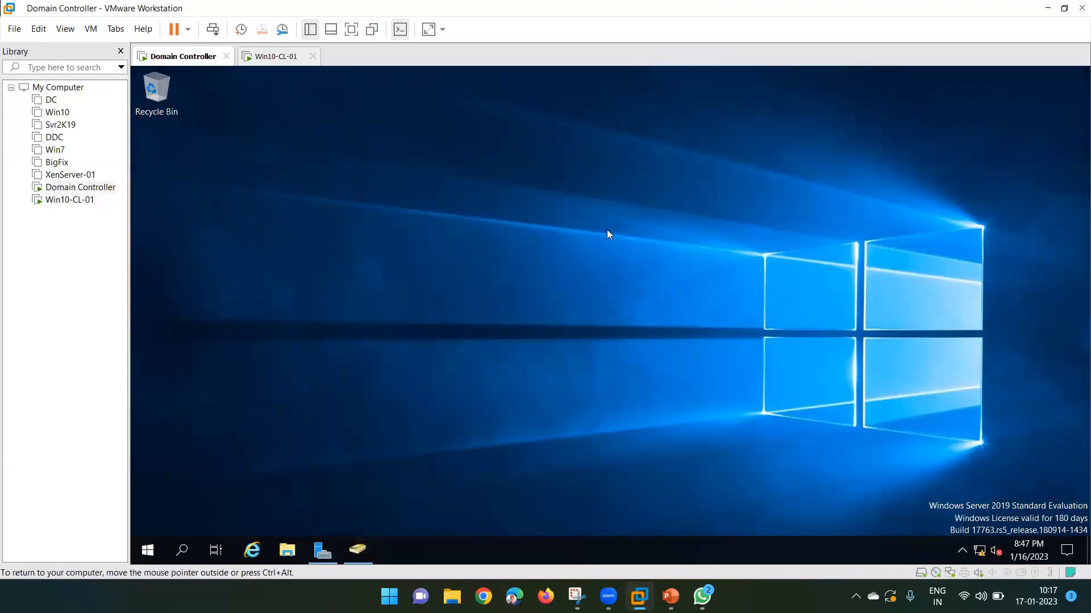
{"action": "left_click", "coordinate": [357, 555]}
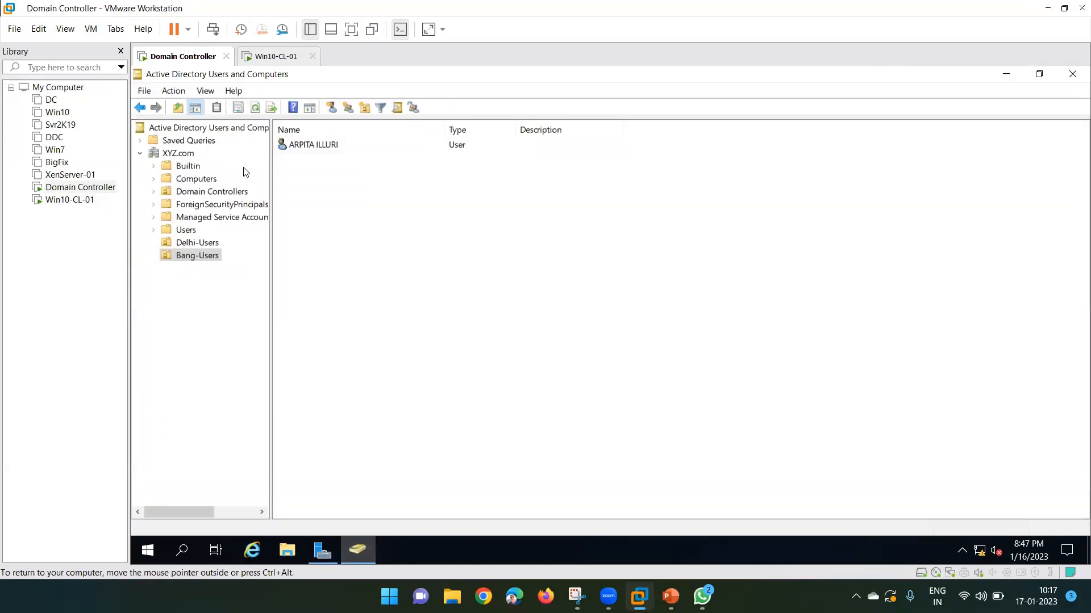
{"action": "left_click", "coordinate": [267, 56]}
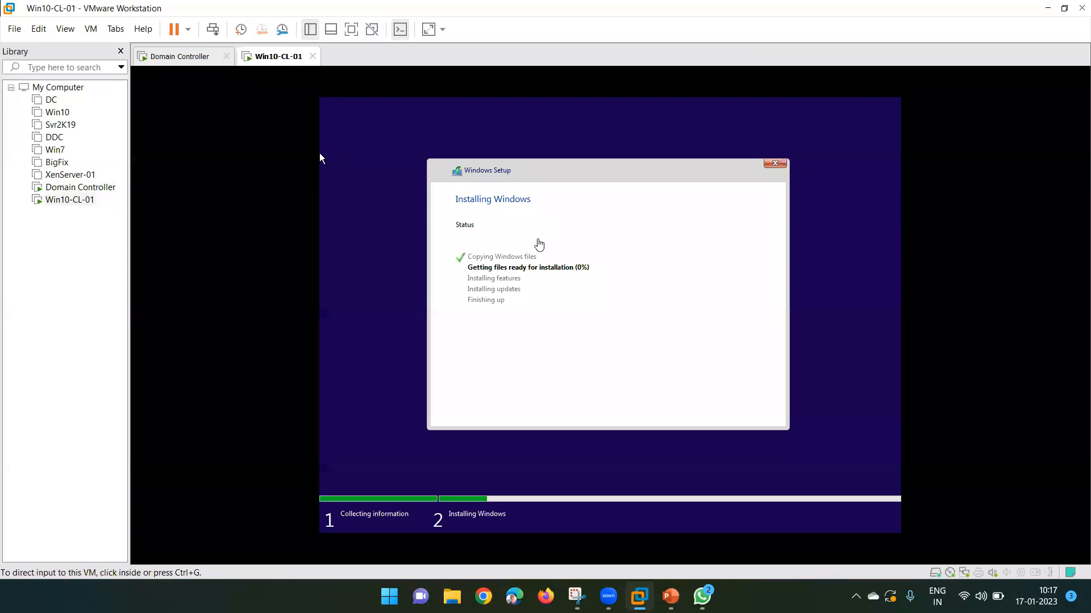
{"action": "left_click", "coordinate": [515, 173]}
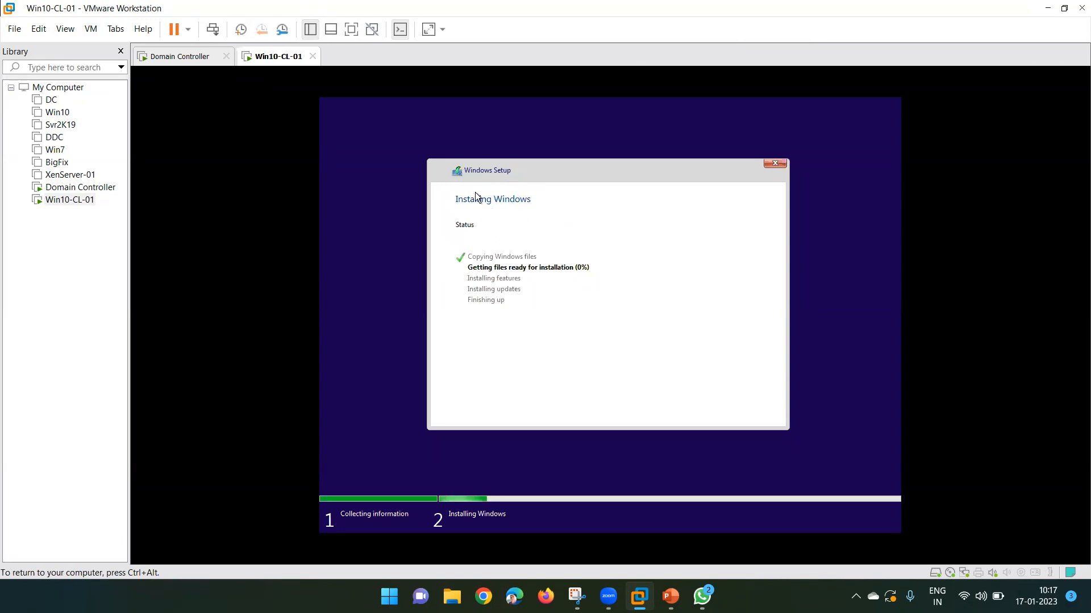
Minimize ADUC on the Domain Controller and restore Server Manager's Local Server page for DC-01.
{"action": "key", "text": "ctrl+alt"}
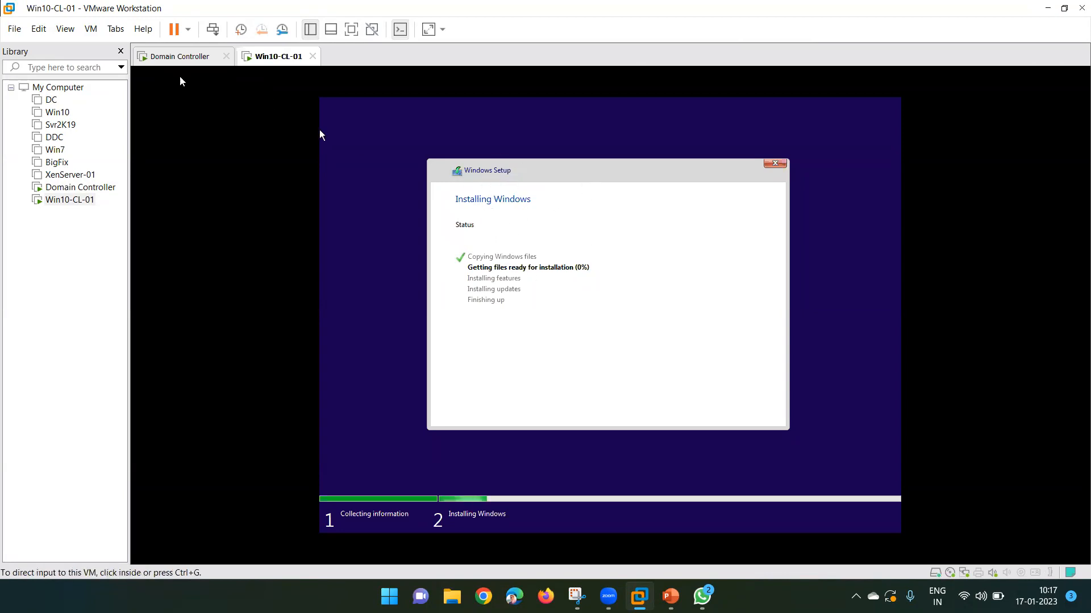
{"action": "left_click", "coordinate": [166, 59]}
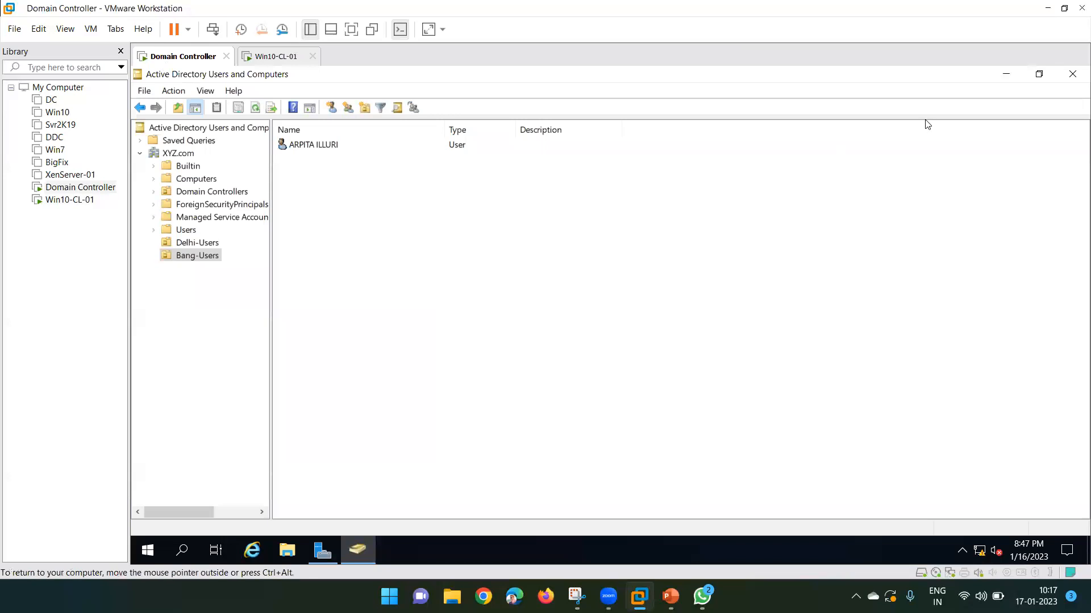
{"action": "left_click", "coordinate": [1005, 75]}
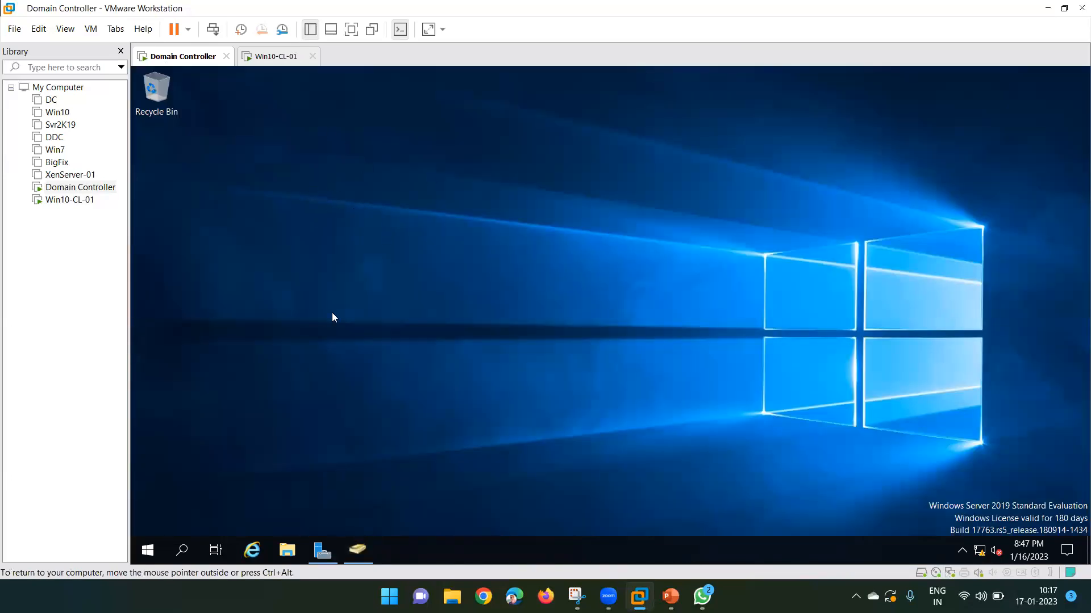
{"action": "left_click", "coordinate": [322, 550]}
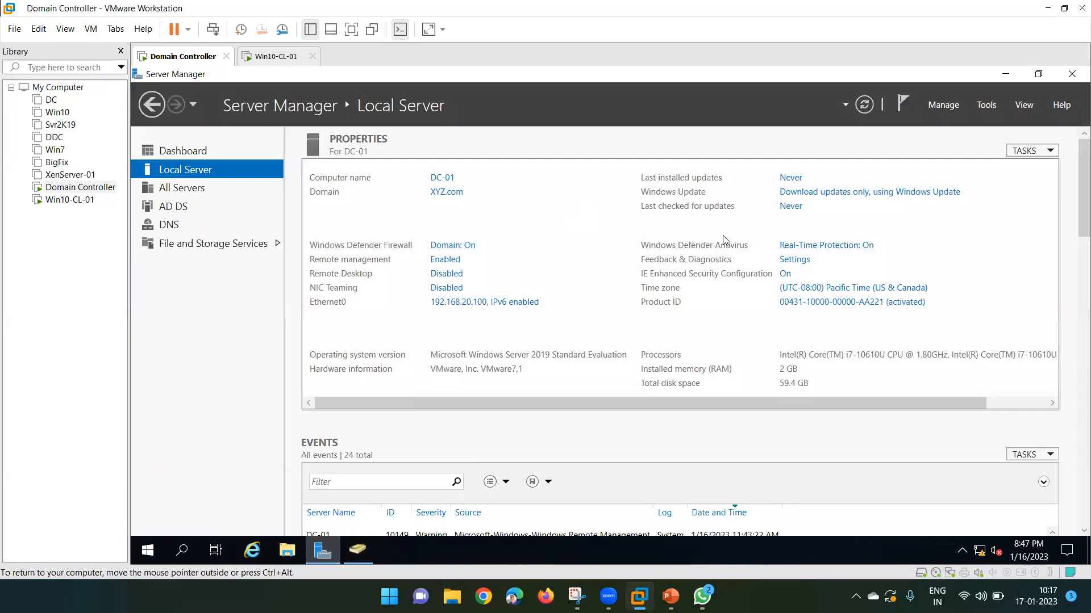
Launch Add Roles and Features with role-based installation targeting DC-01.XYZ.com.
{"action": "left_click", "coordinate": [947, 108]}
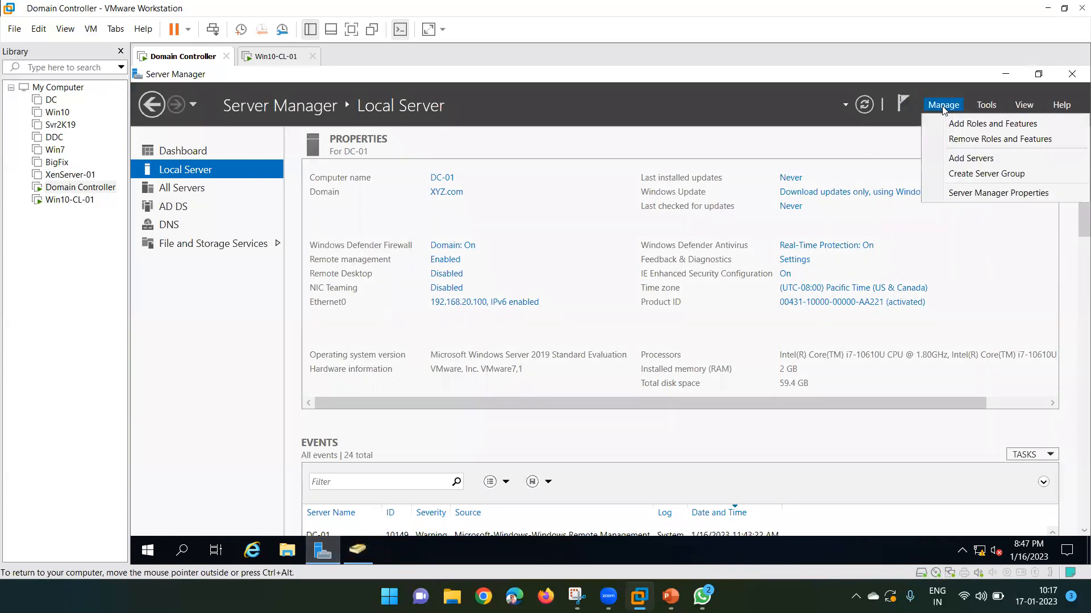
{"action": "left_click", "coordinate": [966, 124]}
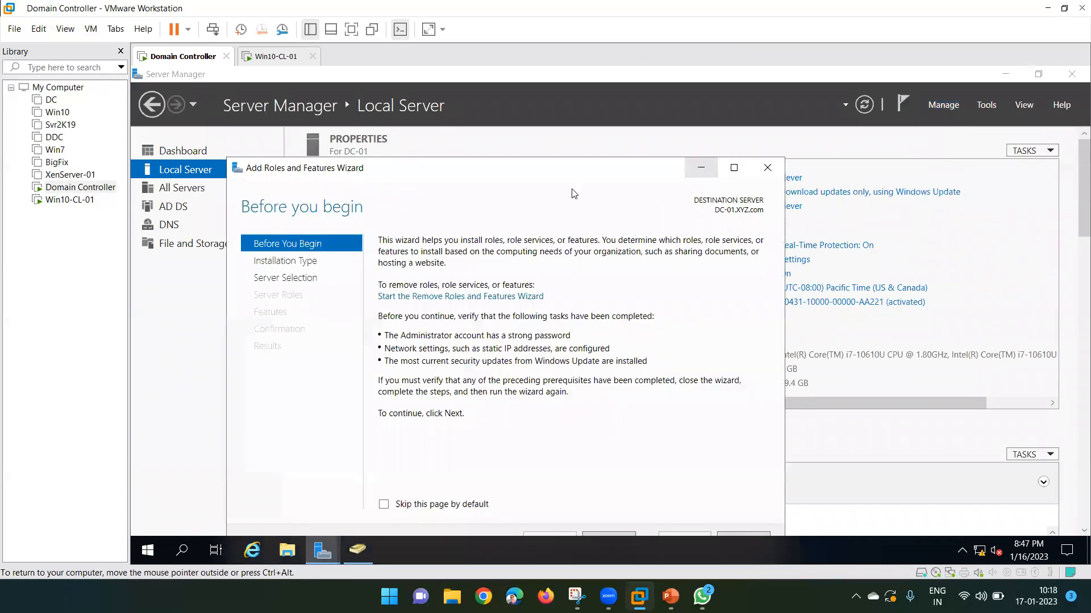
{"action": "left_click", "coordinate": [734, 167]}
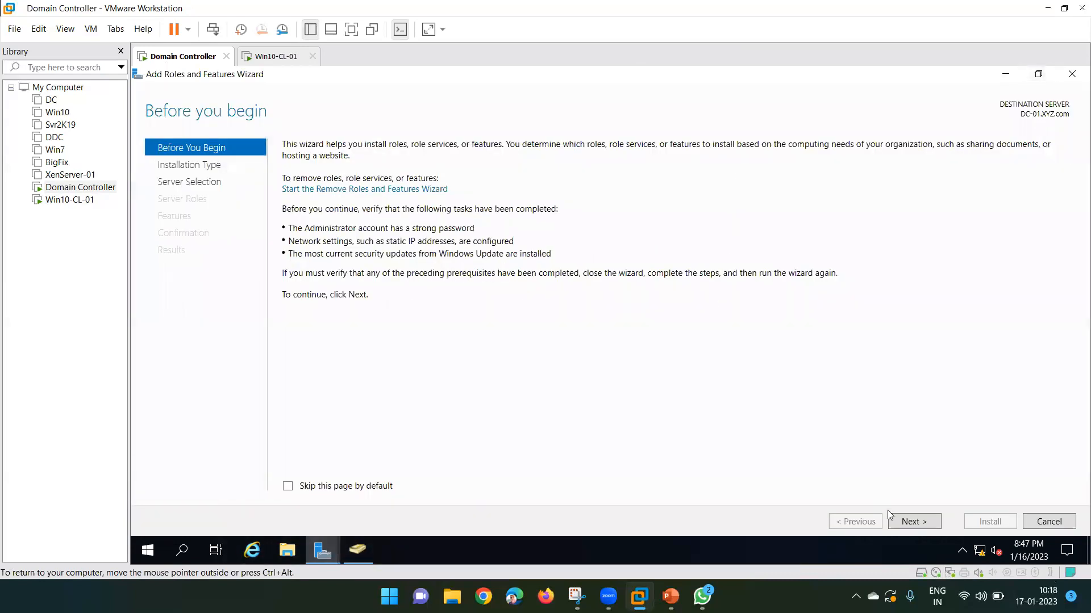
{"action": "left_click", "coordinate": [915, 523]}
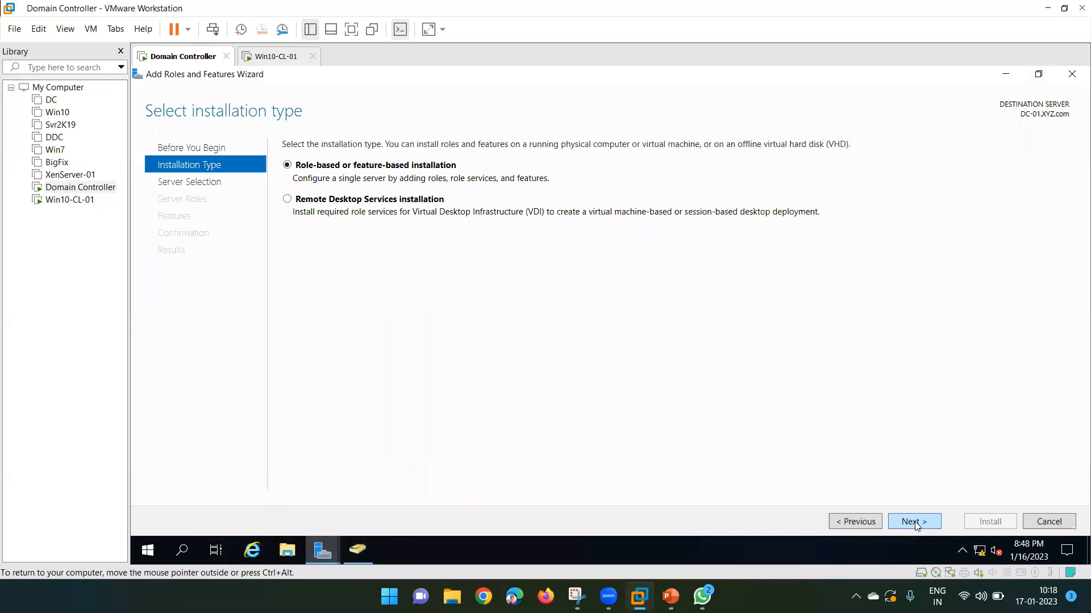
{"action": "left_click", "coordinate": [915, 522]}
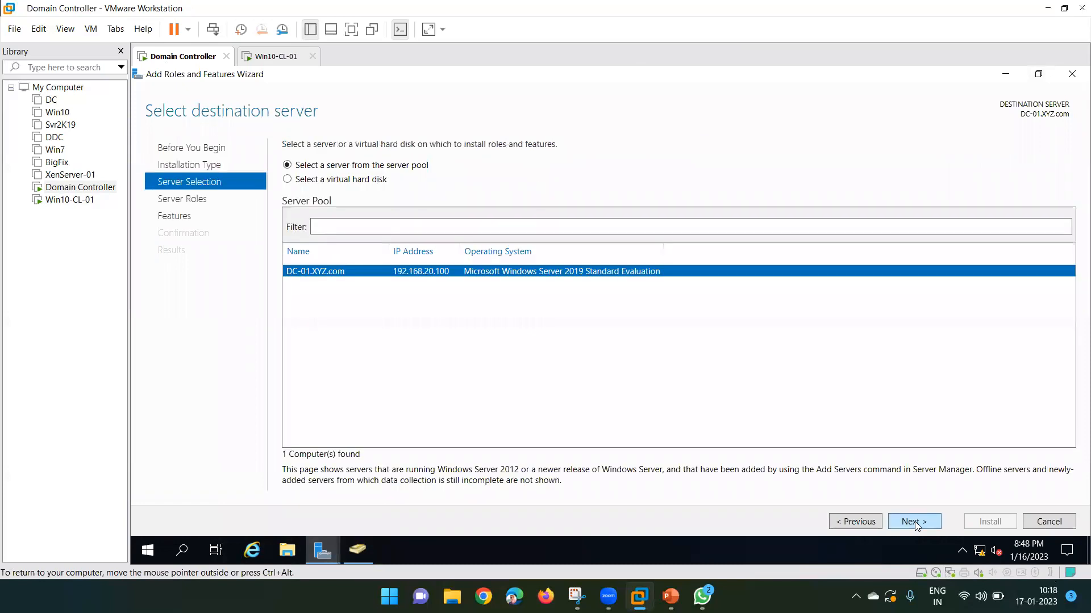
{"action": "left_click", "coordinate": [915, 522]}
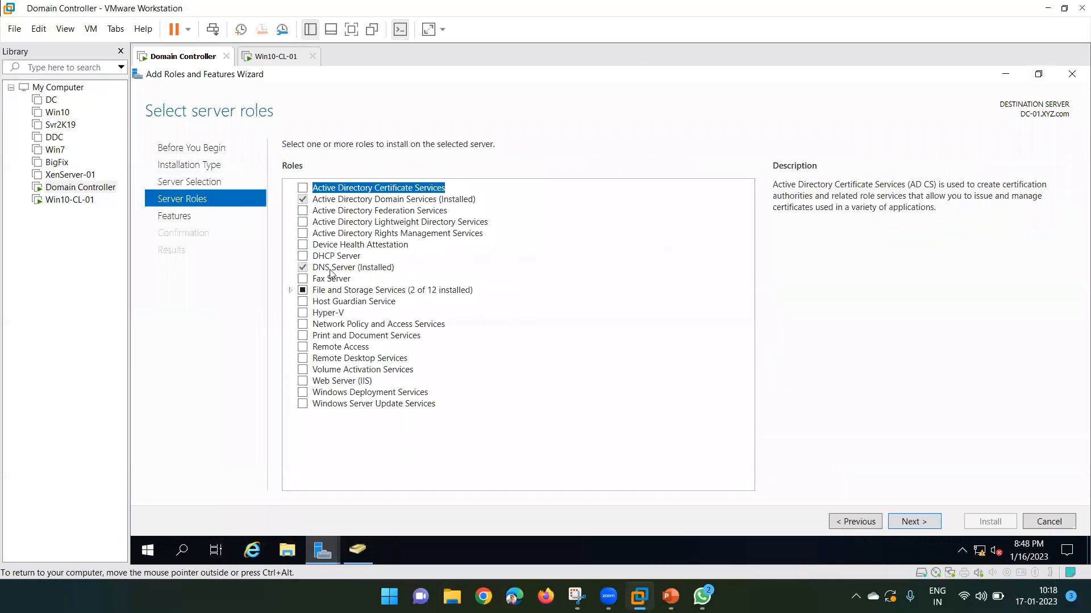
Check DHCP Server, including its management tools, and advance to Select features.
{"action": "left_click", "coordinate": [303, 256]}
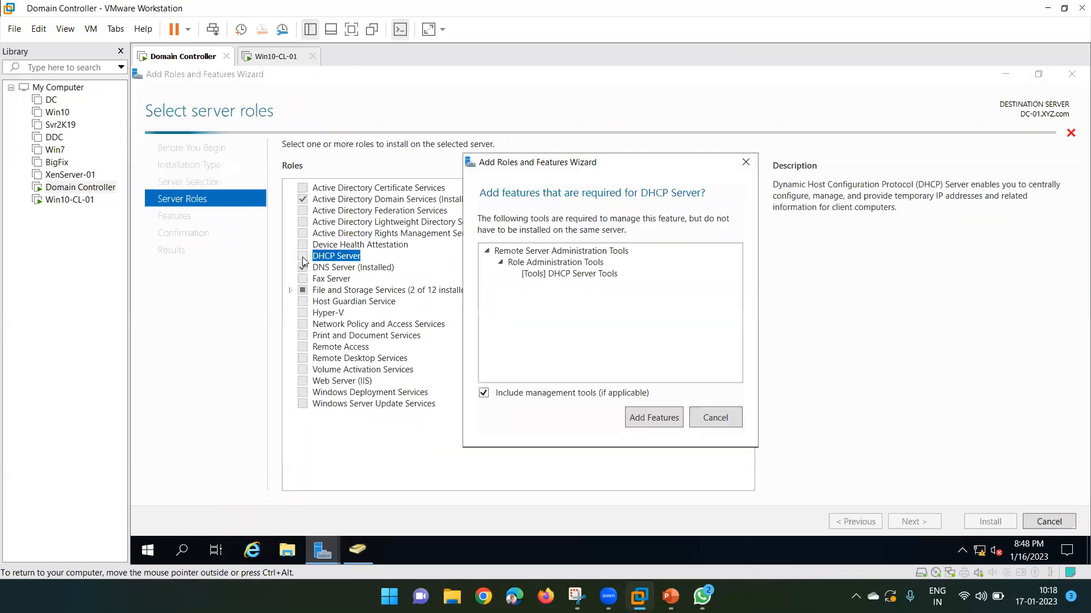
{"action": "left_click", "coordinate": [652, 418]}
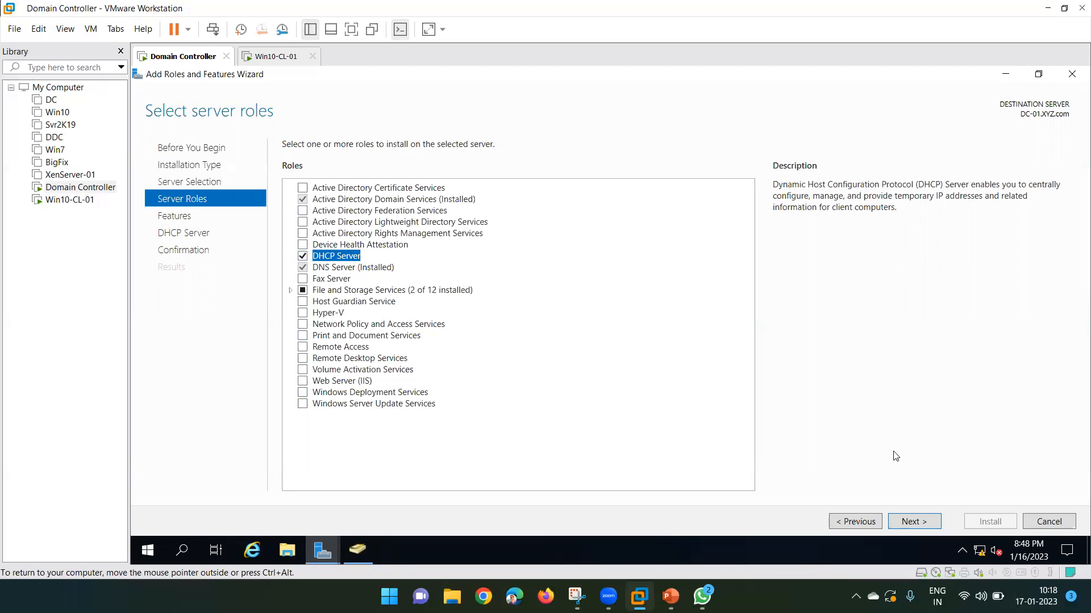
{"action": "left_click", "coordinate": [912, 523]}
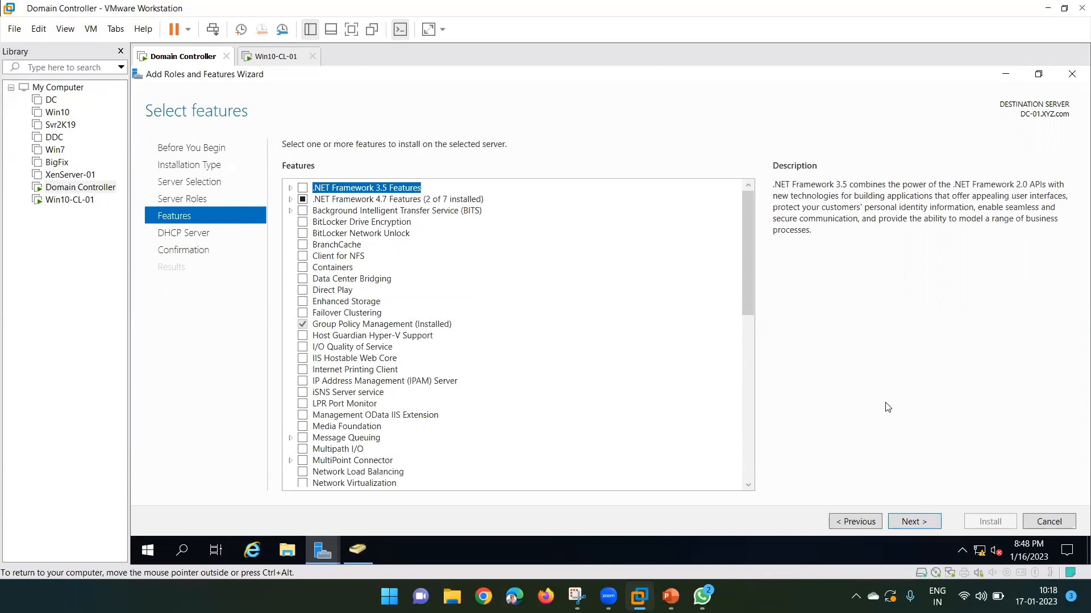
Allow automatic restart on the Confirmation page and install the DHCP Server role on DC-01.
{"action": "left_click", "coordinate": [913, 520]}
{"action": "left_click", "coordinate": [914, 522]}
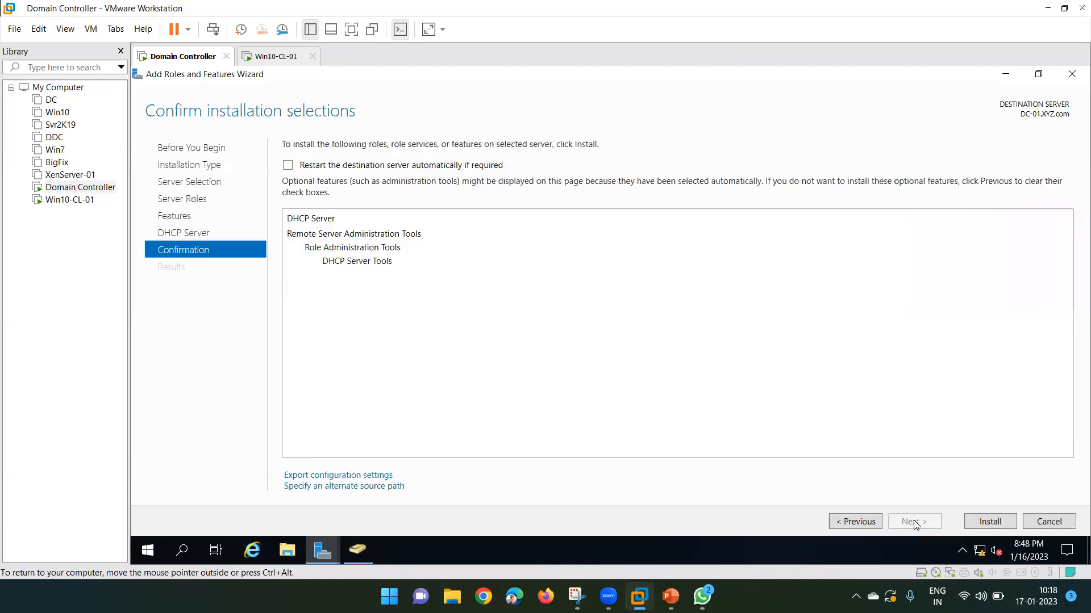
{"action": "left_click", "coordinate": [333, 168]}
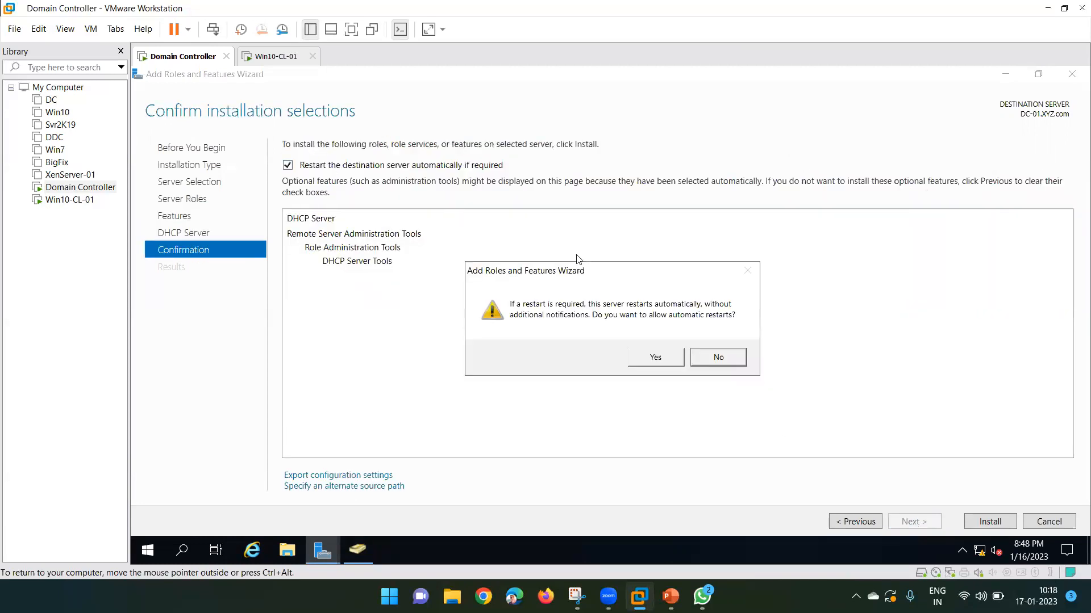
{"action": "left_click", "coordinate": [656, 358]}
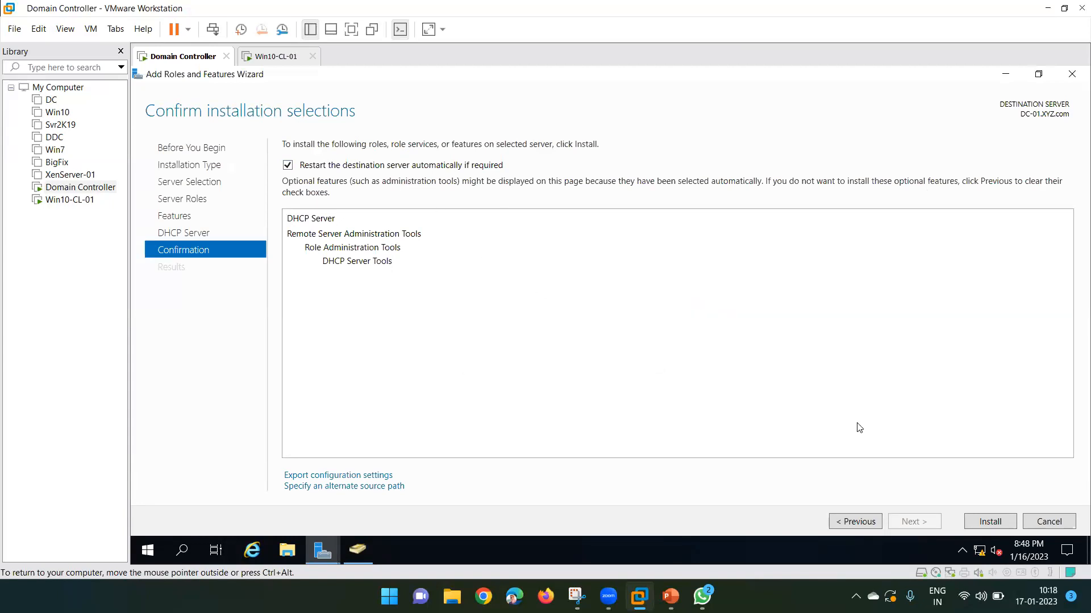
{"action": "left_click", "coordinate": [986, 522]}
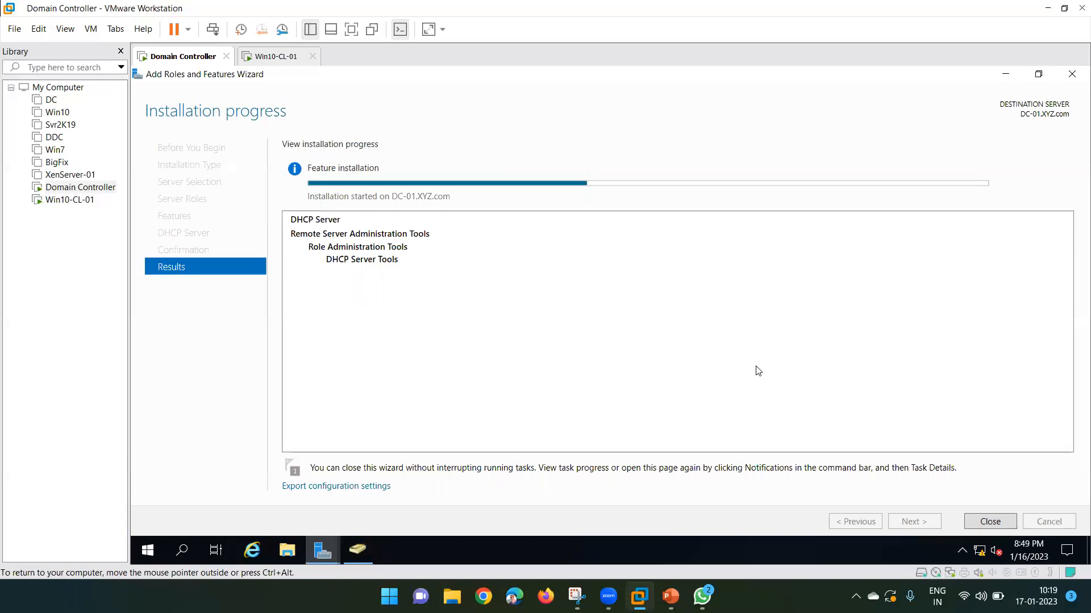
Check Win10-CL-01's Windows Setup progress, then return to DC-01 showing DHCP installation succeeded.
{"action": "left_click", "coordinate": [273, 64]}
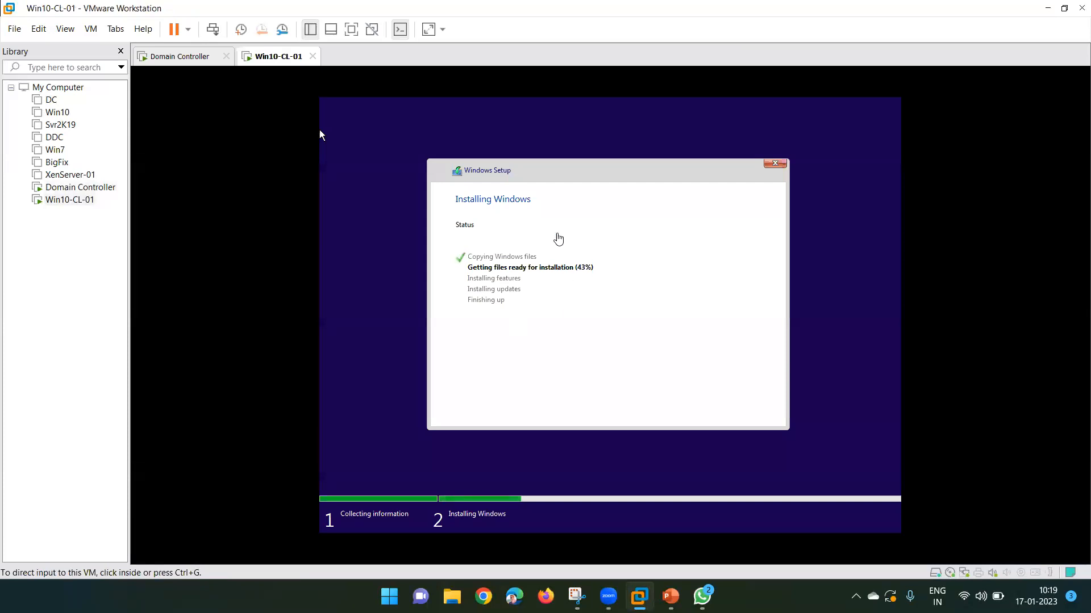
{"action": "left_click", "coordinate": [161, 58]}
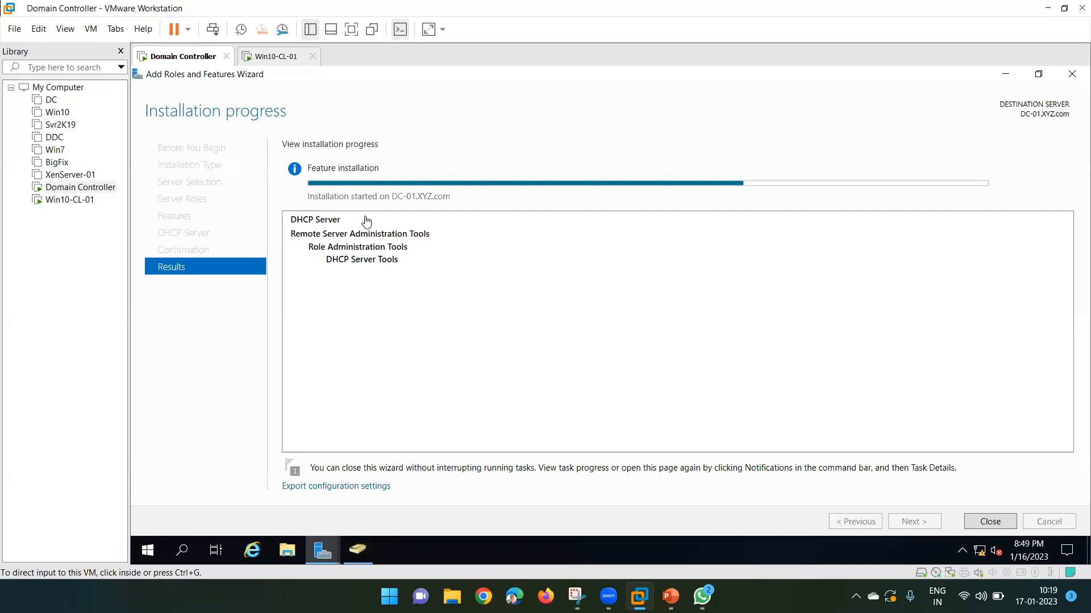
{"action": "left_click", "coordinate": [270, 57]}
{"action": "left_click", "coordinate": [320, 135]}
{"action": "key", "text": "ctrl+alt"}
{"action": "left_click", "coordinate": [181, 57]}
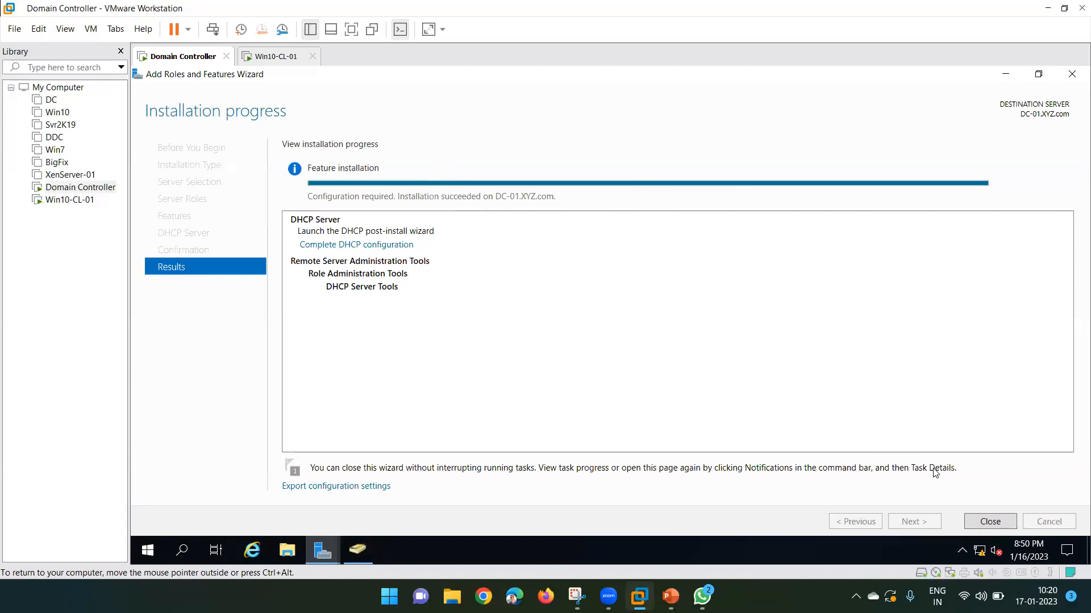
Run Complete DHCP configuration from Notifications, committing the security groups and AD DS authorization.
{"action": "left_click", "coordinate": [988, 521]}
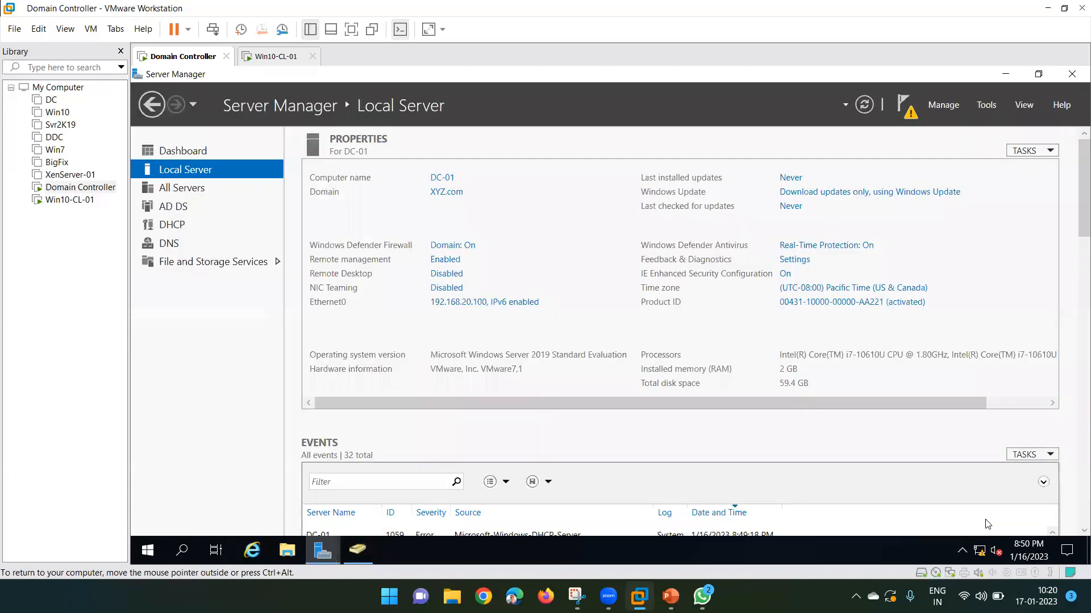
{"action": "left_click", "coordinate": [907, 115]}
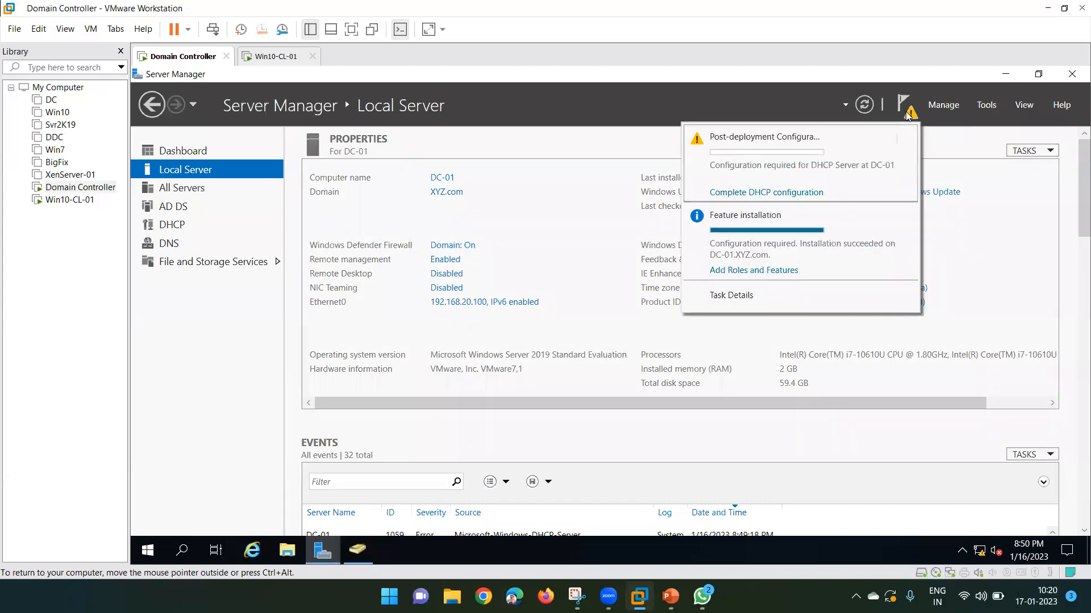
{"action": "left_click", "coordinate": [750, 196]}
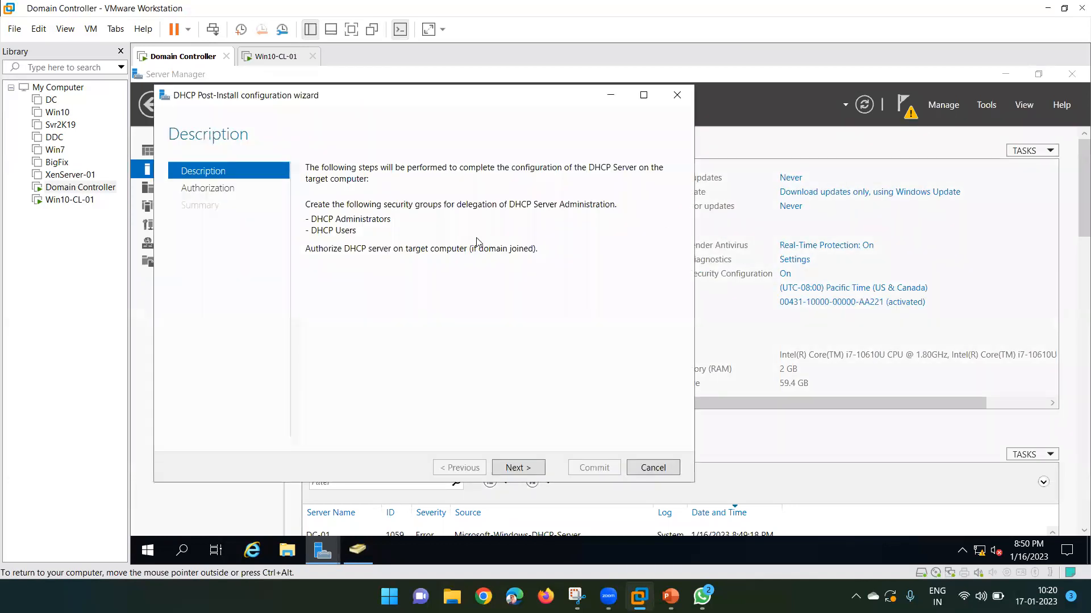
{"action": "left_click", "coordinate": [522, 469]}
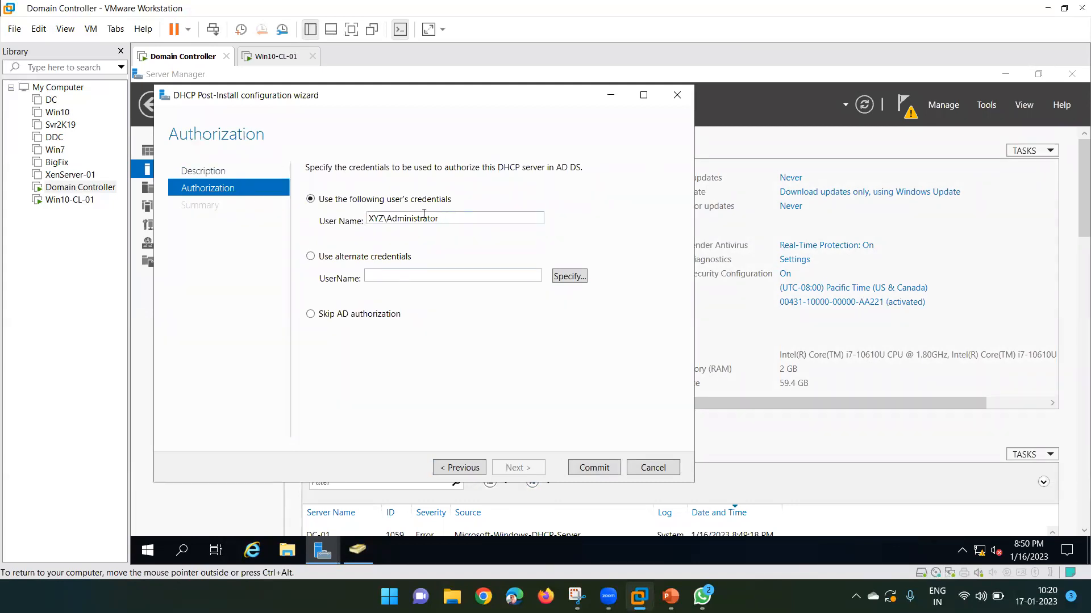
{"action": "double_click", "coordinate": [447, 222]}
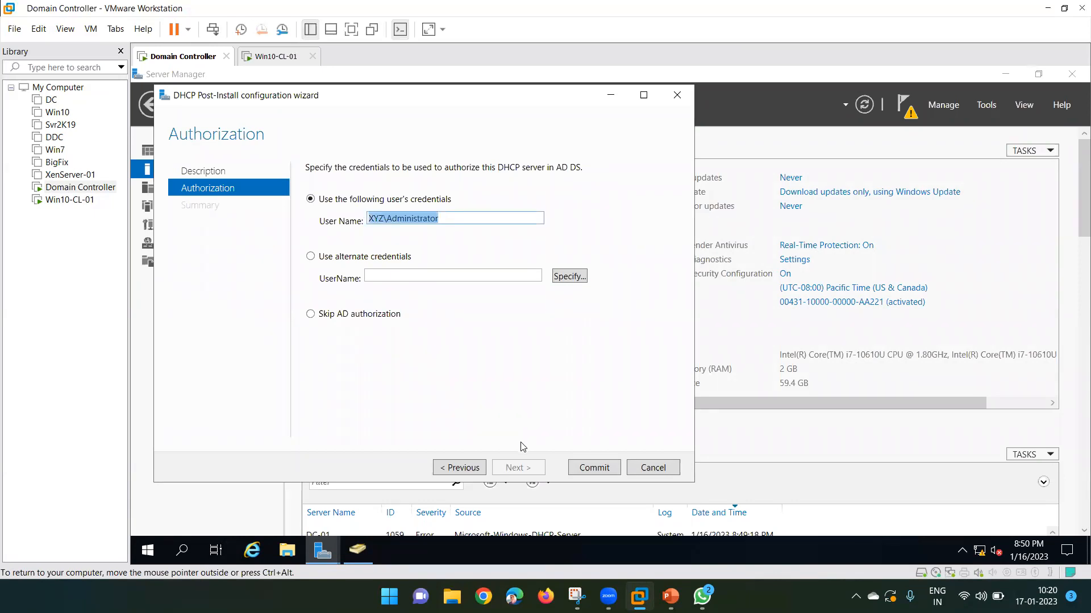
{"action": "left_click", "coordinate": [593, 468]}
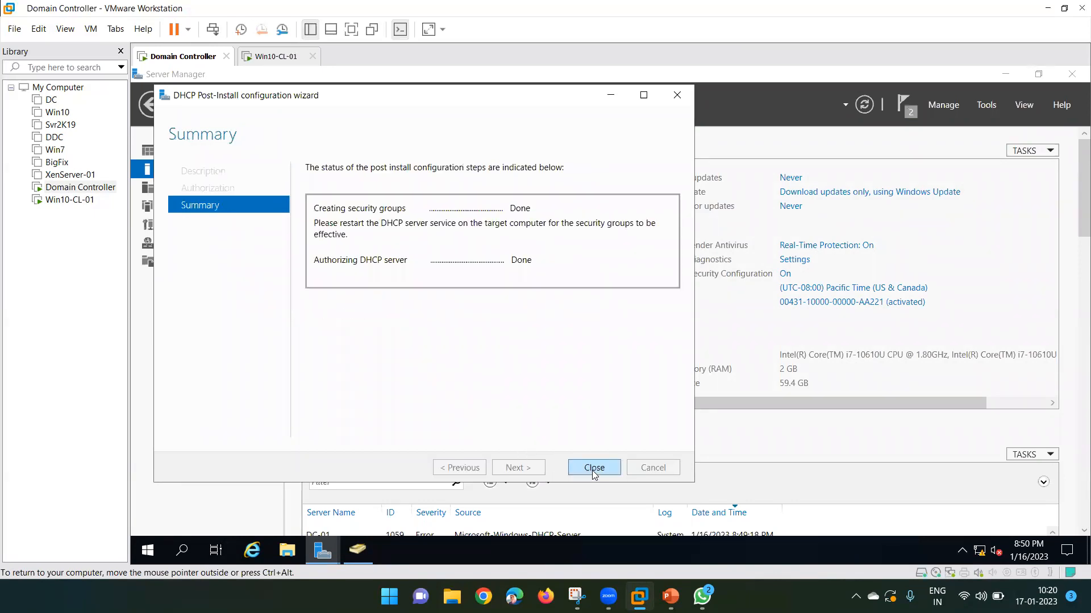
{"action": "left_click", "coordinate": [593, 467]}
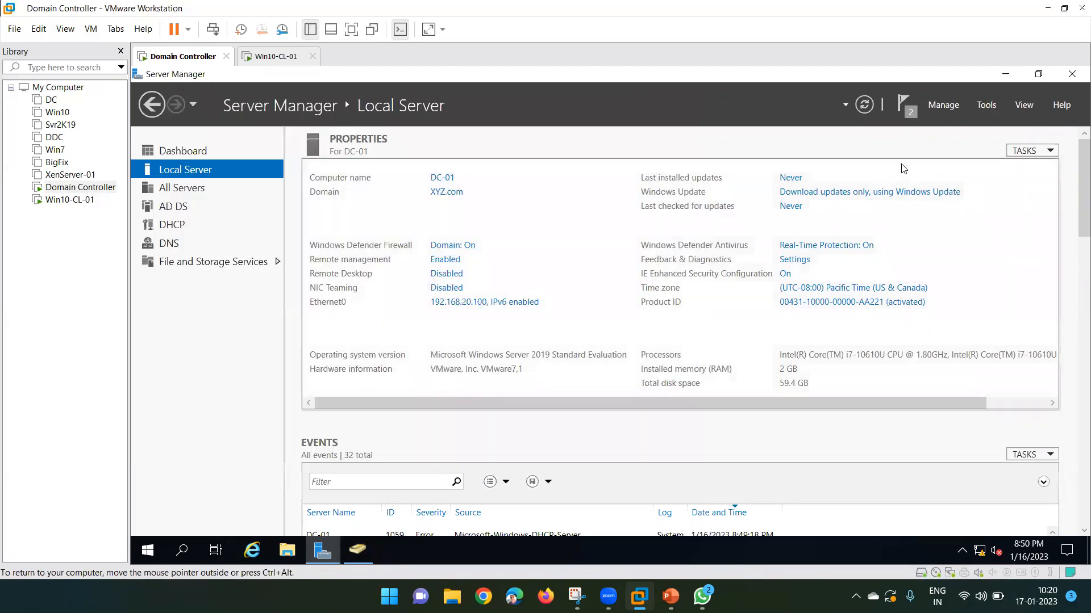
Open the DHCP console from Server Manager's Tools menu, maximize it and widen the tree pane.
{"action": "left_click", "coordinate": [987, 107]}
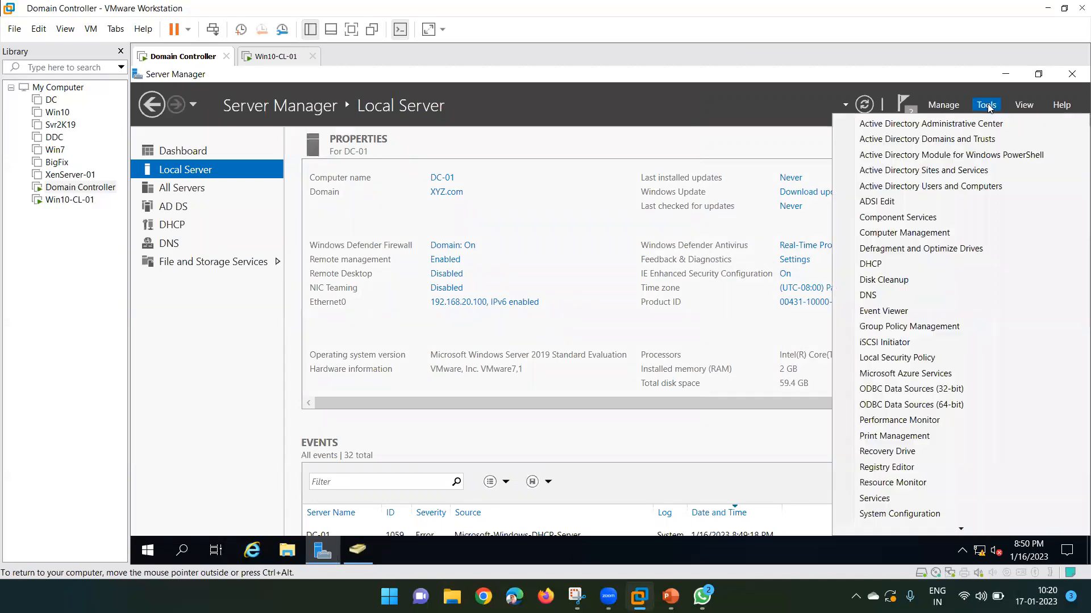
{"action": "left_click", "coordinate": [894, 265]}
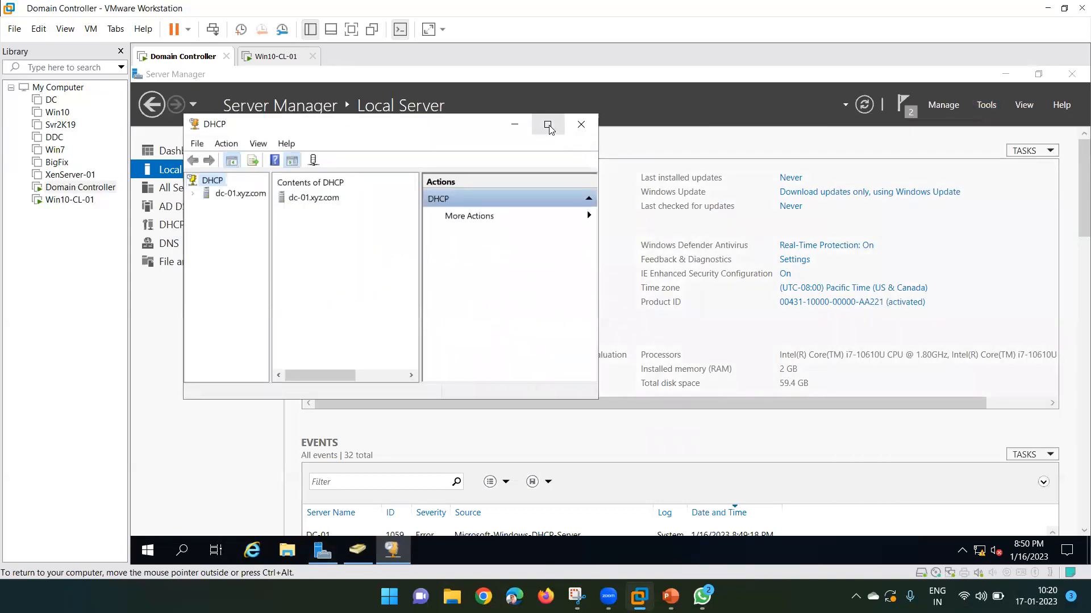
{"action": "left_click", "coordinate": [548, 124]}
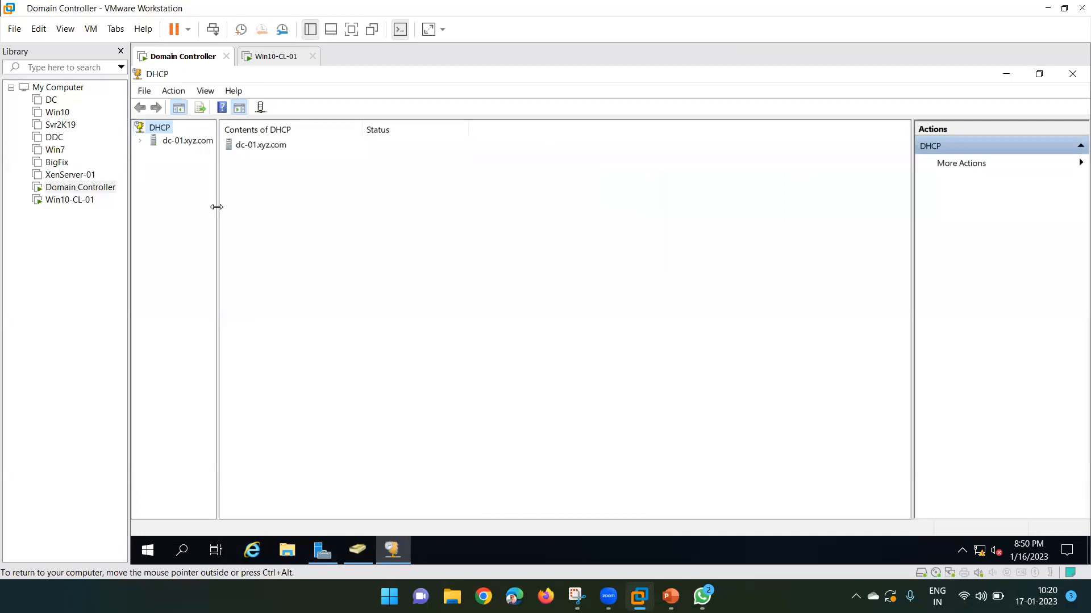
{"action": "left_click_drag", "start_coordinate": [218, 206], "coordinate": [275, 206]}
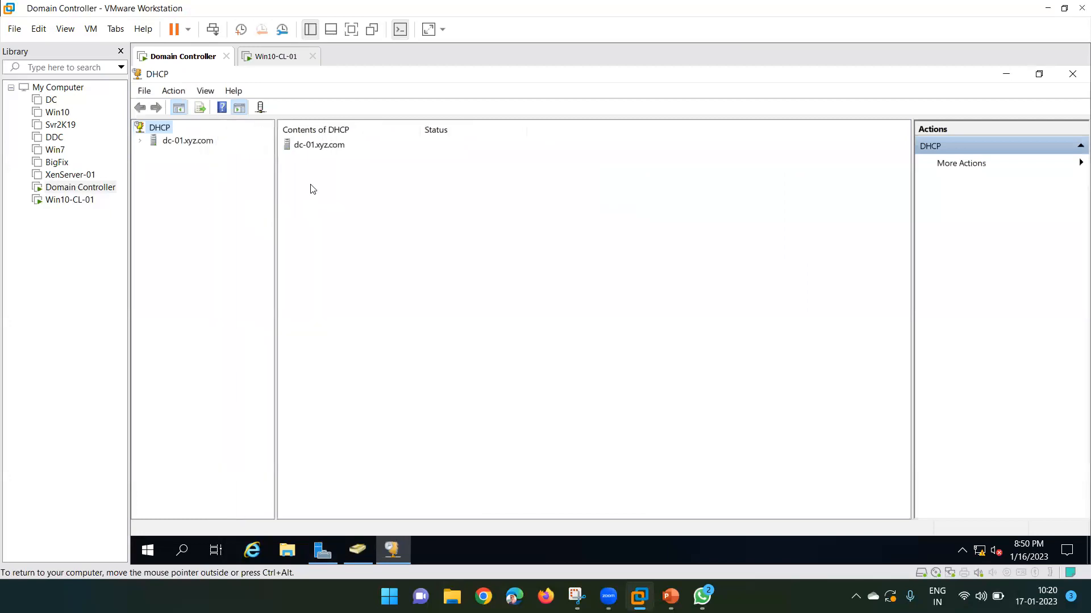
Expand dc-01.xyz.com and bring up the context menu for its IPv4 node.
{"action": "left_click", "coordinate": [139, 141]}
{"action": "double_click", "coordinate": [170, 153]}
{"action": "left_click", "coordinate": [154, 154]}
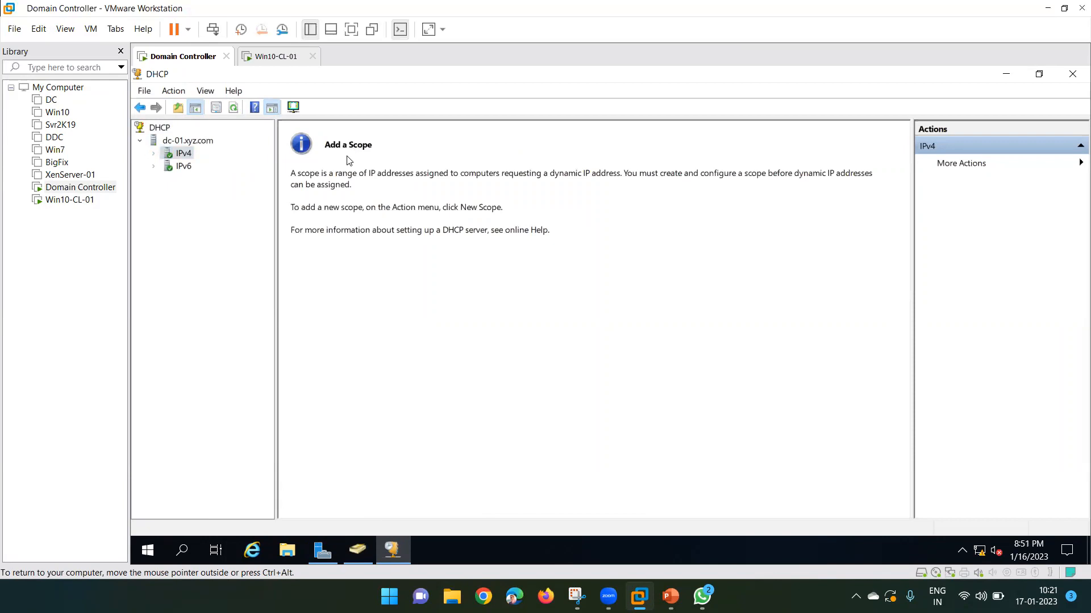
{"action": "left_click", "coordinate": [174, 141]}
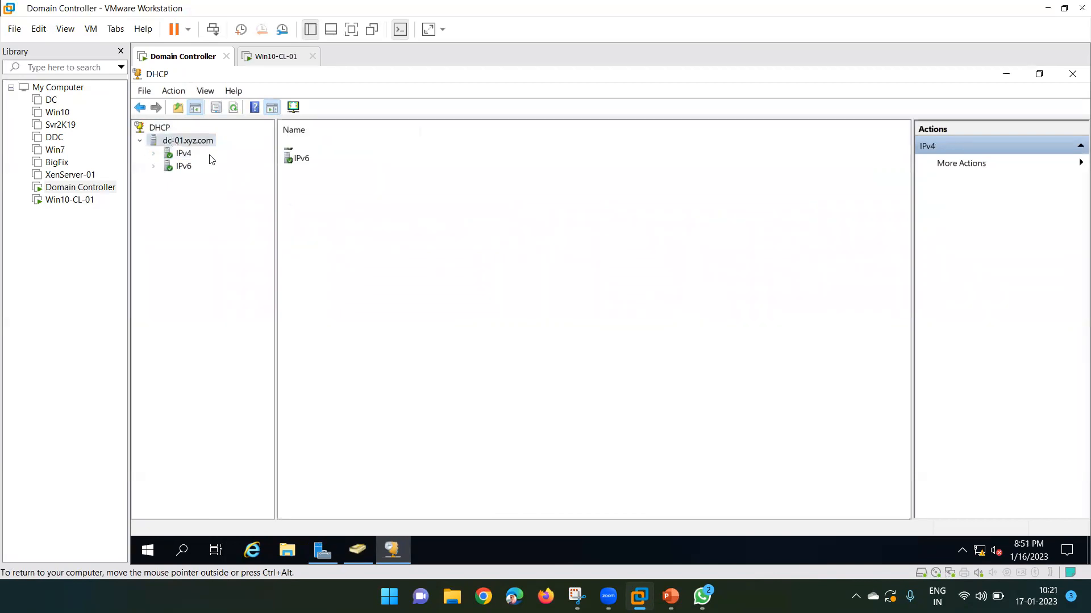
{"action": "left_click", "coordinate": [179, 154]}
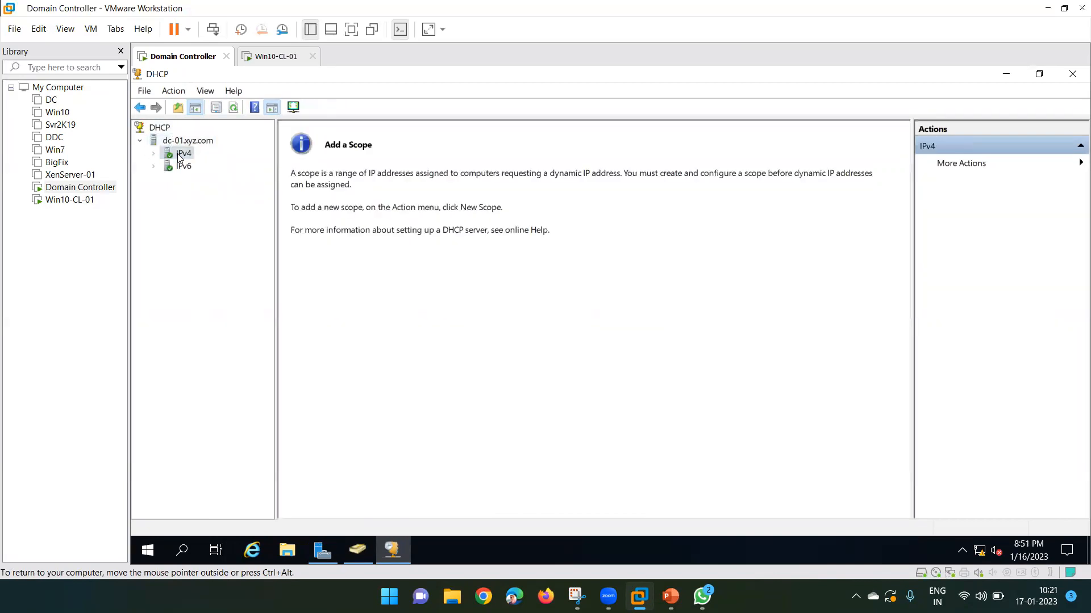
{"action": "right_click", "coordinate": [179, 155]}
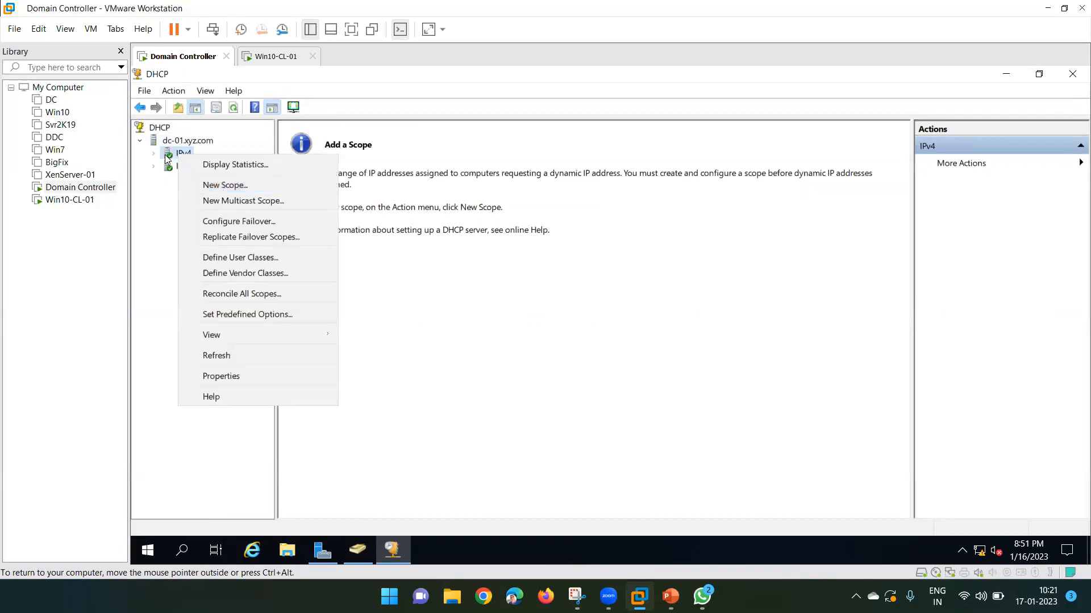
{"action": "left_click", "coordinate": [167, 150]}
{"action": "right_click", "coordinate": [166, 148]}
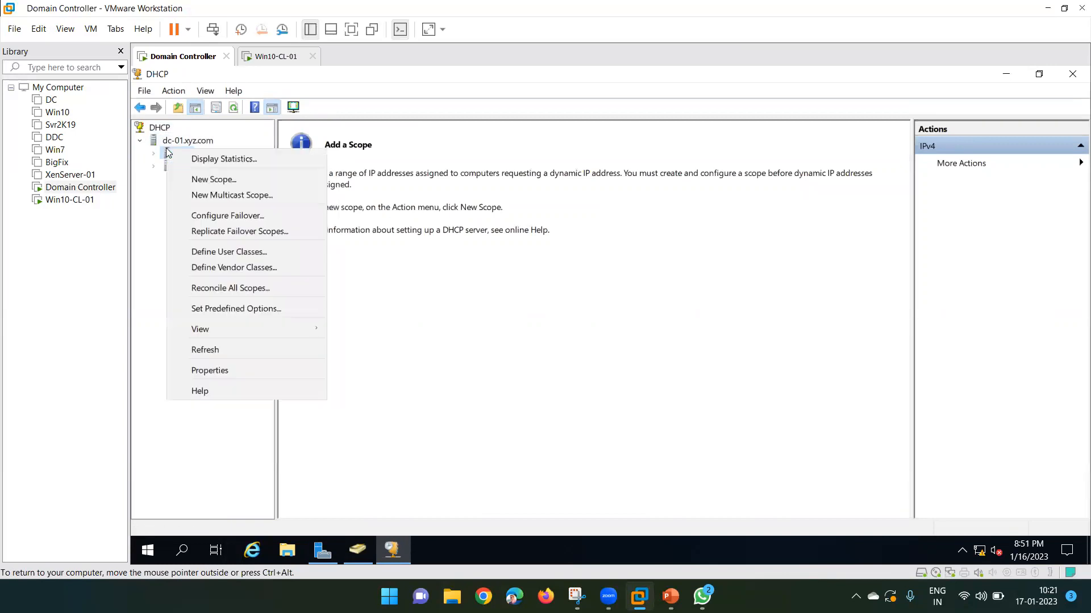
Start a New Scope named XYZ.com and advance to the IP Address Range page.
{"action": "left_click", "coordinate": [205, 179]}
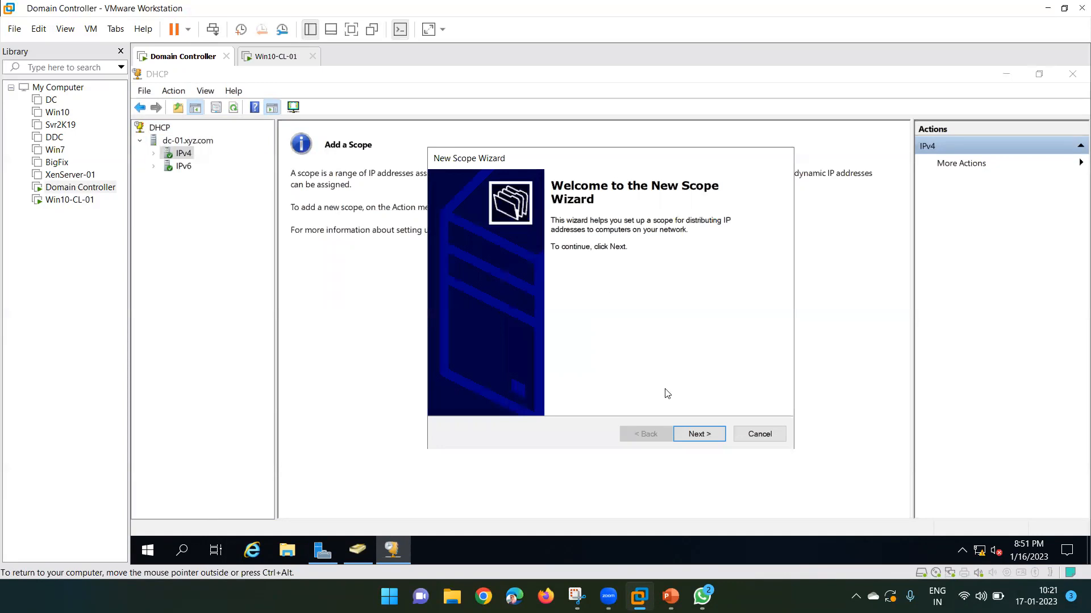
{"action": "left_click", "coordinate": [700, 436]}
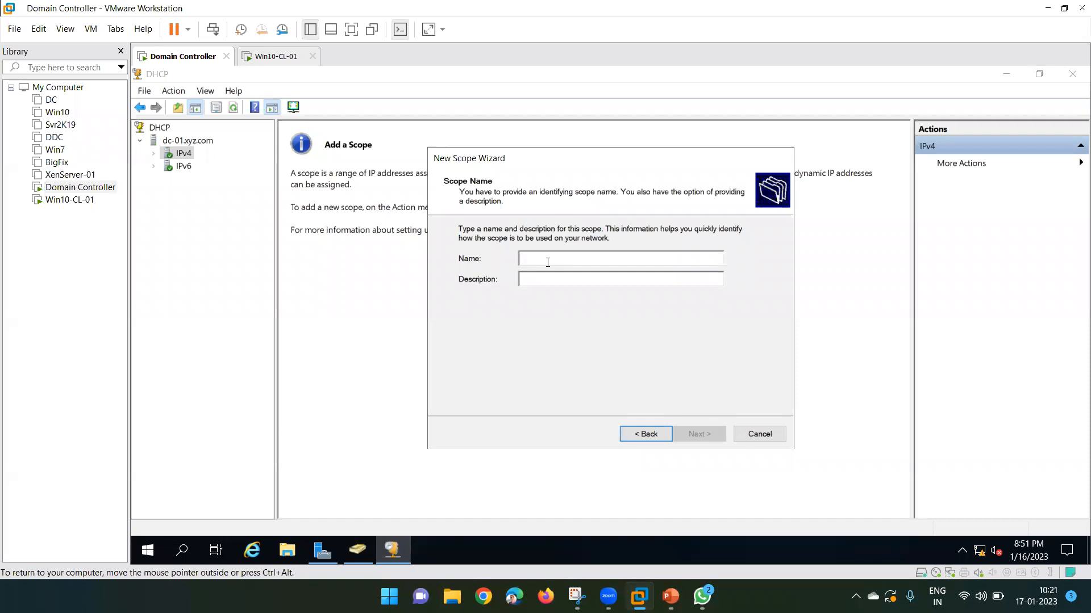
{"action": "type", "text": "E"}
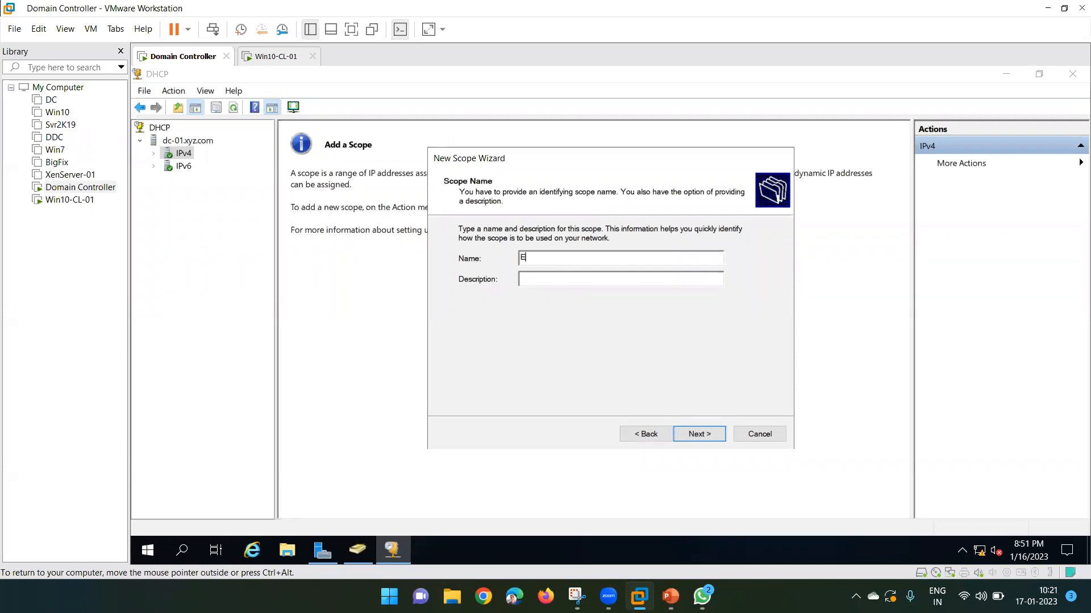
{"action": "type", "text": "nd Users"}
{"action": "key", "text": "BackSpace"}
{"action": "key", "text": "BackSpace"}
{"action": "key", "text": "BackSpace"}
{"action": "key", "text": "BackSpace"}
{"action": "key", "text": "BackSpace"}
{"action": "key", "text": "BackSpace"}
{"action": "key", "text": "BackSpace"}
{"action": "key", "text": "BackSpace"}
{"action": "type", "text": "XYS"}
{"action": "key", "text": "BackSpace"}
{"action": "type", "text": "Z>Sco"}
{"action": "key", "text": "BackSpace"}
{"action": "key", "text": "BackSpace"}
{"action": "key", "text": "BackSpace"}
{"action": "key", "text": "BackSpace"}
{"action": "type", "text": ".com"}
{"action": "left_click", "coordinate": [698, 434]}
{"action": "left_click", "coordinate": [544, 263]}
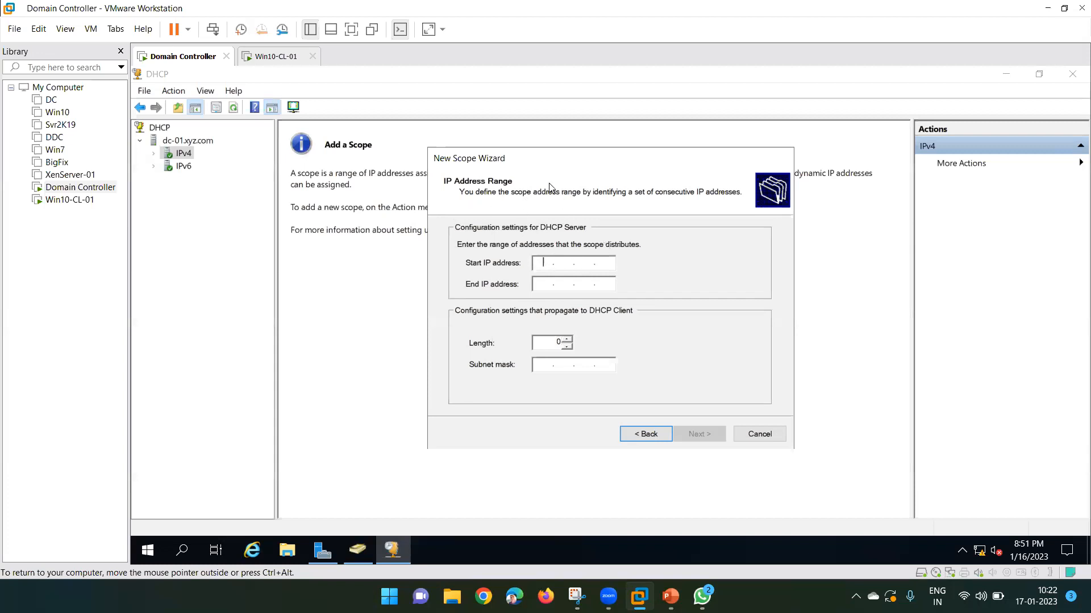
Check Ethernet0's network details to confirm the server's IPv4 address is 192.168.20.100, then close Network Connections.
{"action": "key", "text": "super+r"}
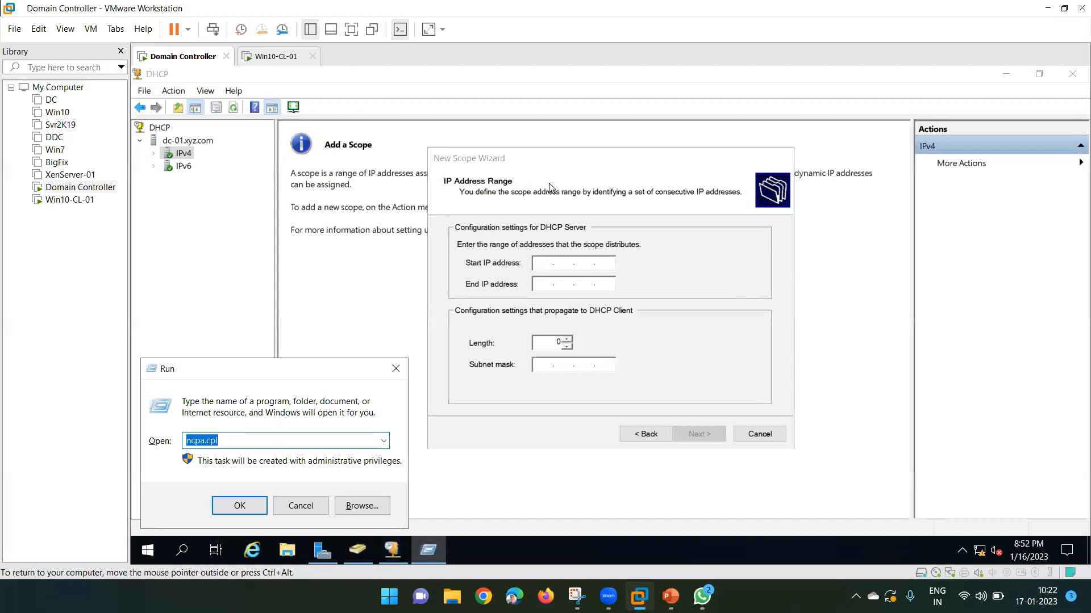
{"action": "key", "text": "Return"}
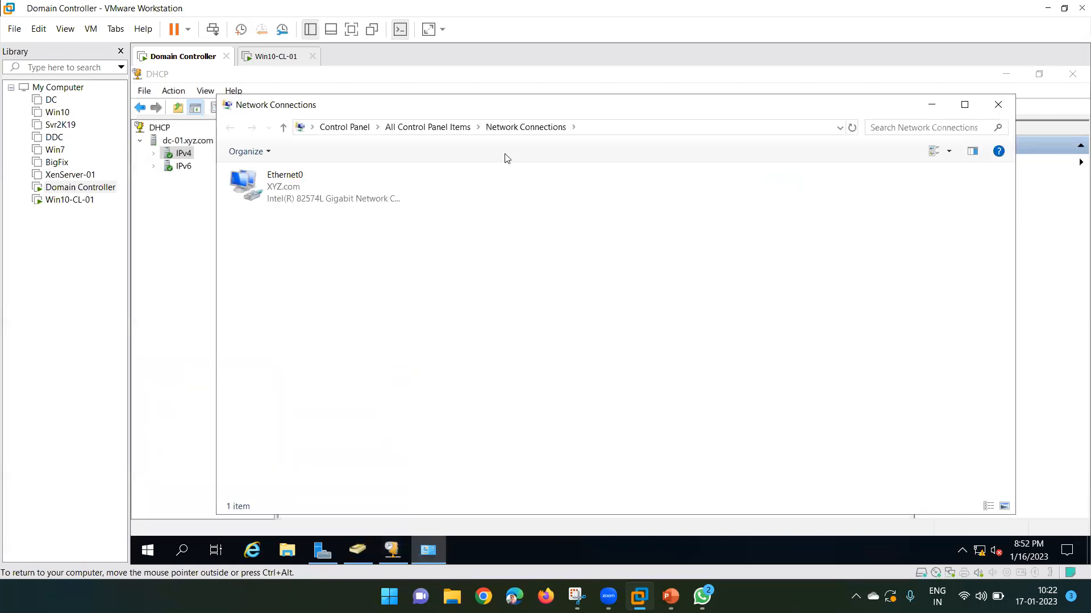
{"action": "double_click", "coordinate": [319, 196]}
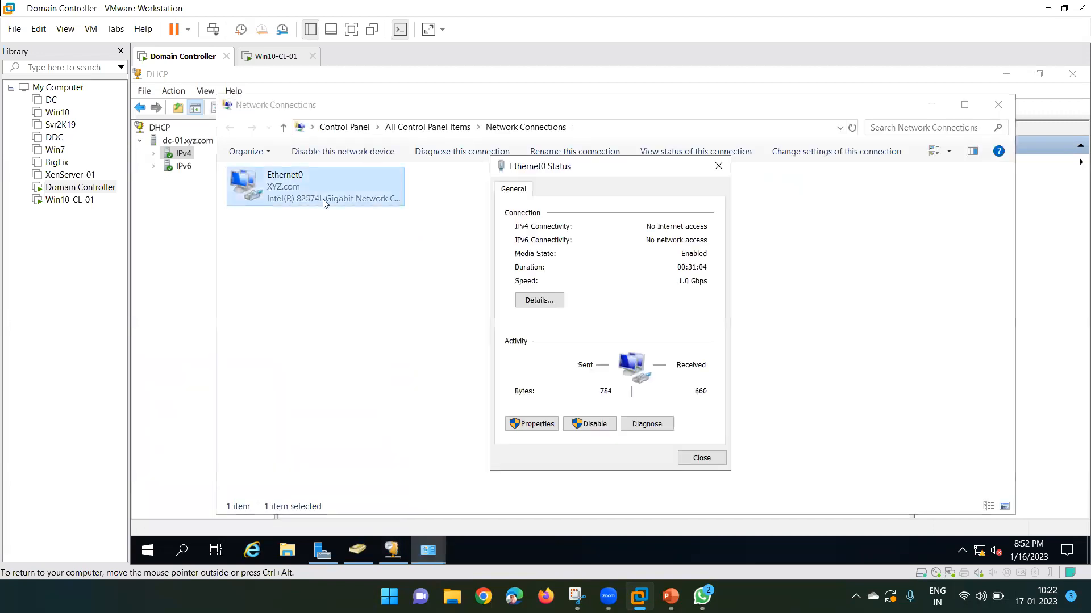
{"action": "left_click", "coordinate": [518, 301]}
{"action": "left_click", "coordinate": [632, 284]}
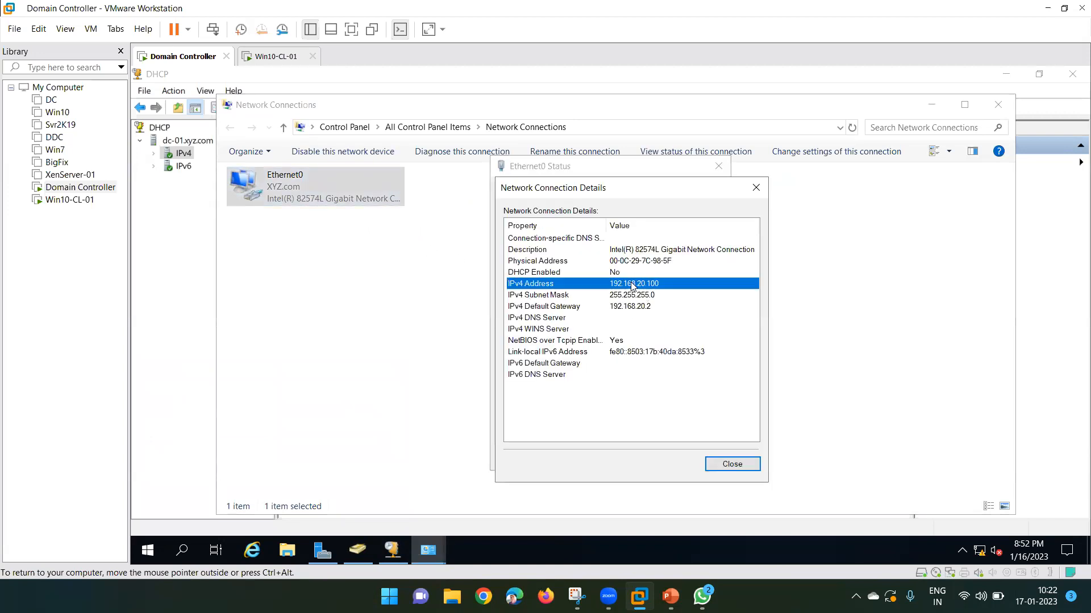
{"action": "left_click", "coordinate": [734, 466]}
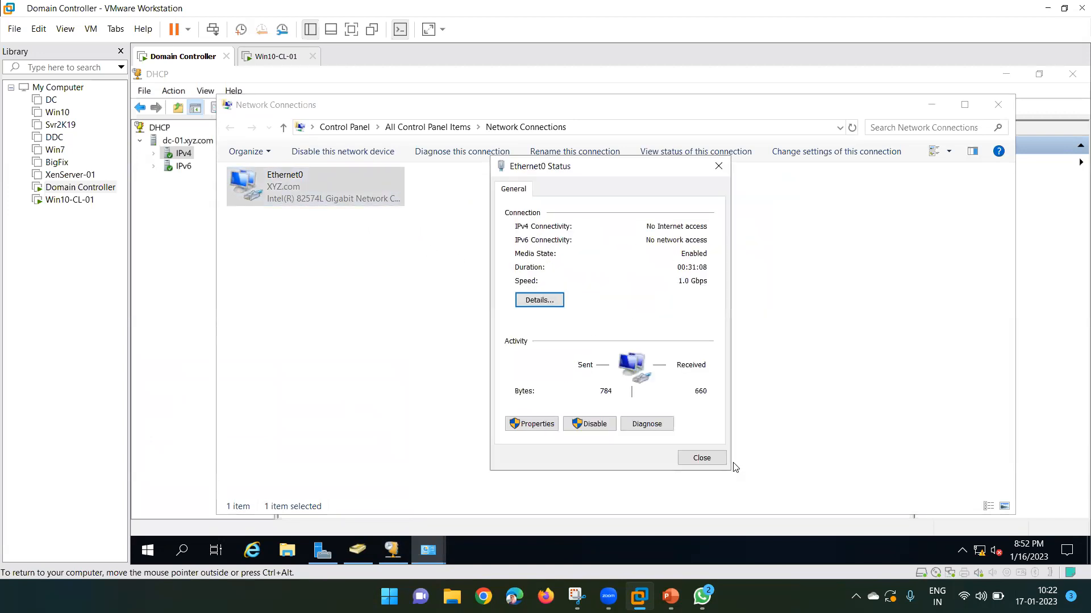
{"action": "left_click", "coordinate": [702, 457]}
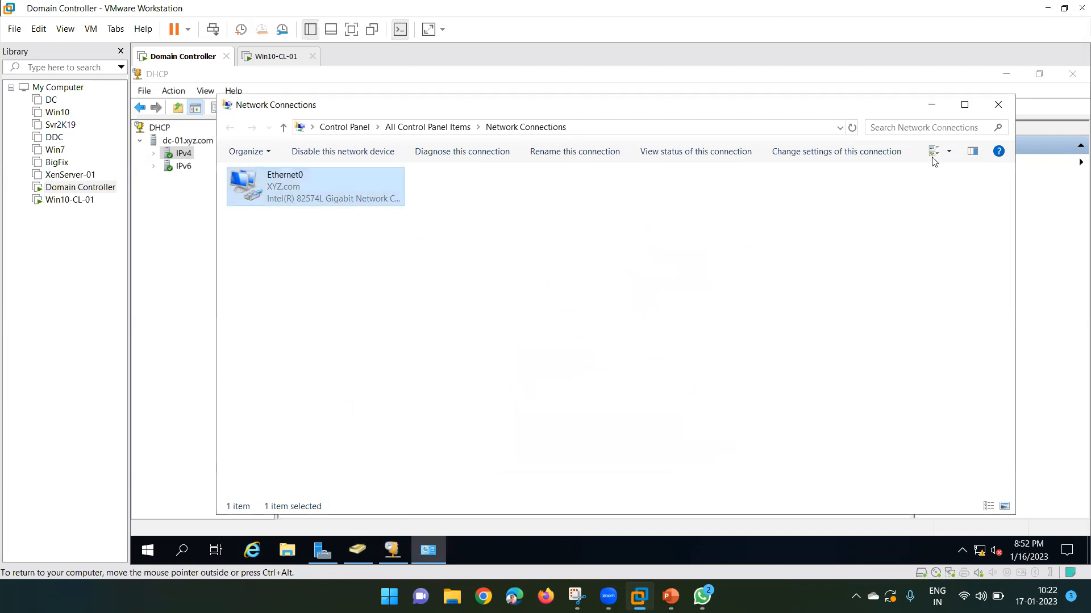
{"action": "left_click", "coordinate": [998, 105]}
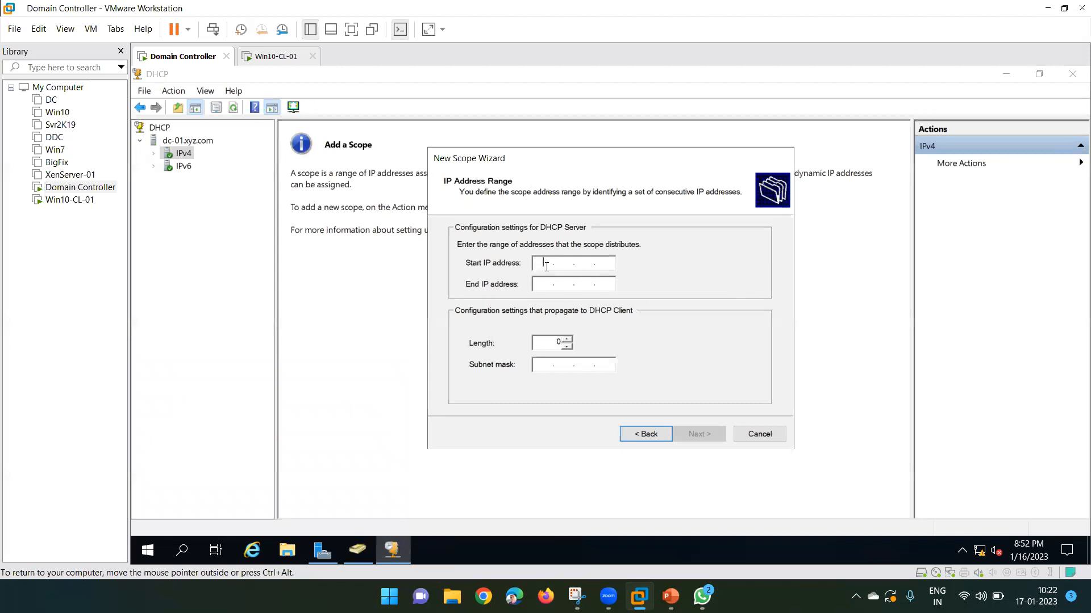
Enter the range 192.168.20.10 to 192.168.20.50 with length 24 and advance to exclusions.
{"action": "type", "text": "192.168.20.10"}
{"action": "key", "text": "Tab"}
{"action": "type", "text": "192 . 168 . "}
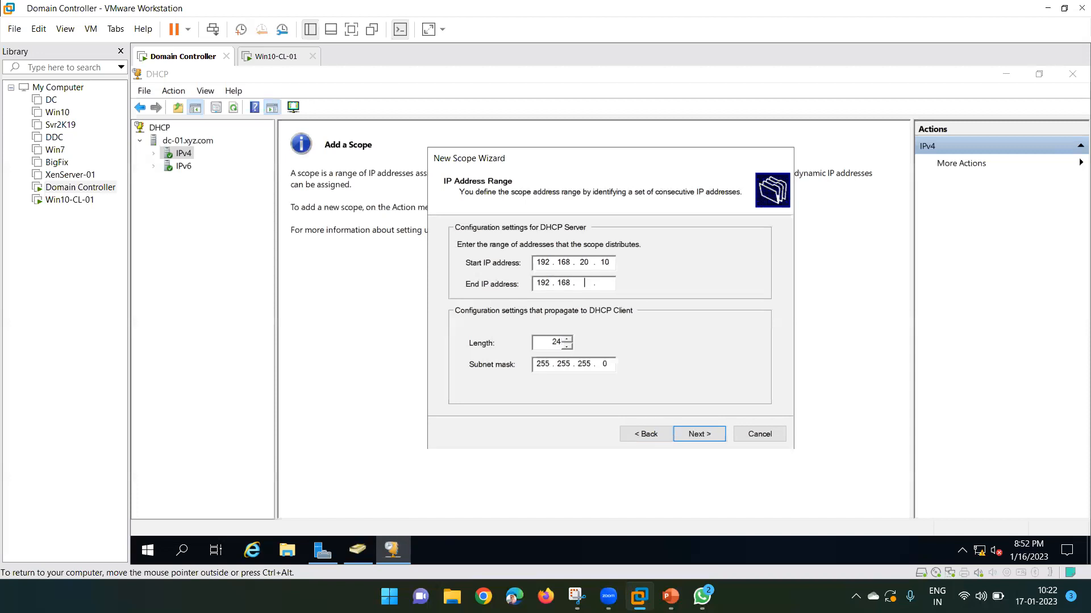
{"action": "type", "text": "20 . 50"}
{"action": "left_click", "coordinate": [609, 264]}
{"action": "double_click", "coordinate": [604, 263]}
{"action": "double_click", "coordinate": [606, 286]}
{"action": "type", "text": "199"}
{"action": "key", "text": "BackSpace"}
{"action": "key", "text": "BackSpace"}
{"action": "key", "text": "BackSpace"}
{"action": "type", "text": "50"}
{"action": "left_click", "coordinate": [699, 437]}
{"action": "left_click_drag", "start_coordinate": [464, 158], "coordinate": [404, 137]}
{"action": "left_click", "coordinate": [419, 244]}
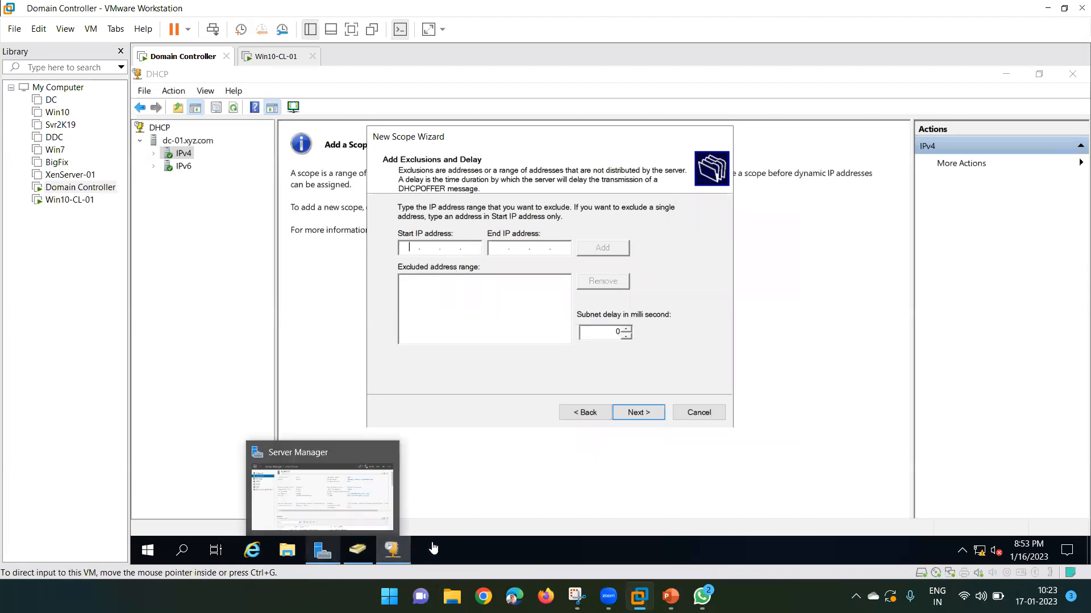
{"action": "left_click", "coordinate": [466, 143]}
{"action": "key", "text": "super+r"}
{"action": "key", "text": "Return"}
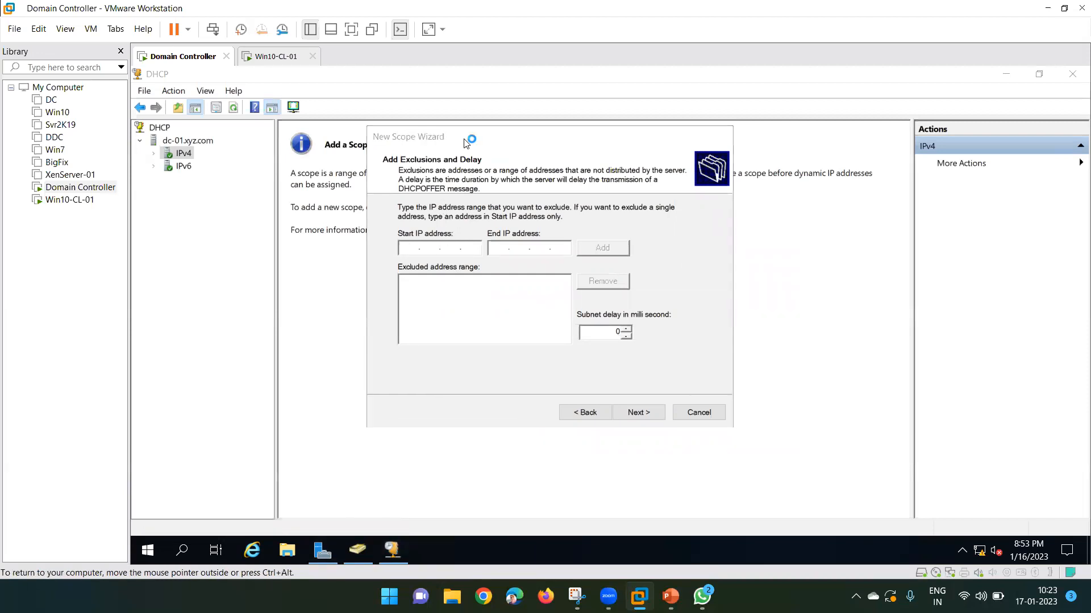
{"action": "double_click", "coordinate": [318, 200]}
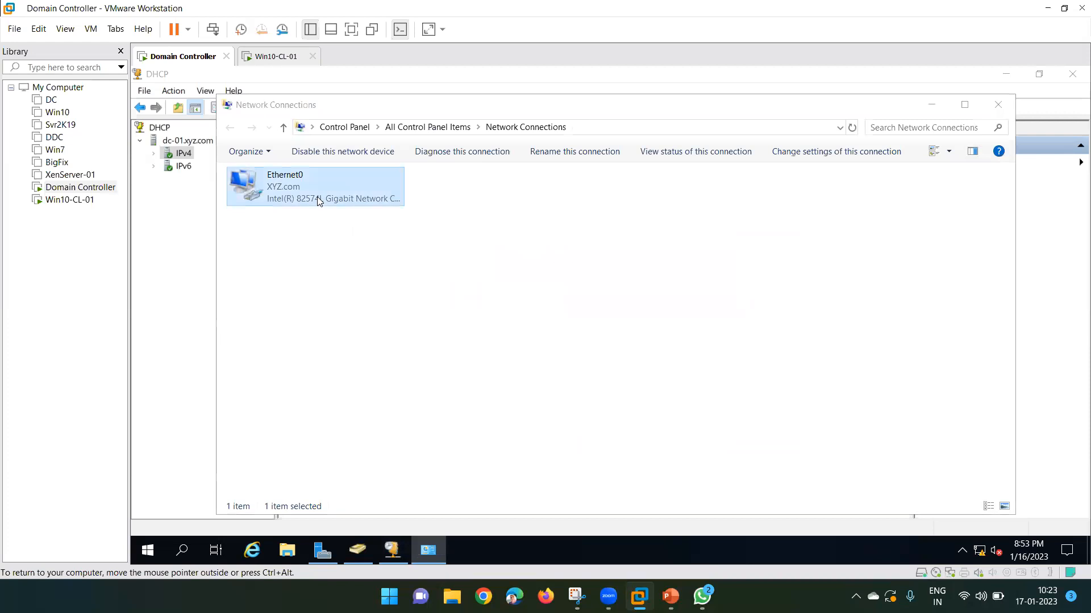
{"action": "left_click", "coordinate": [533, 299]}
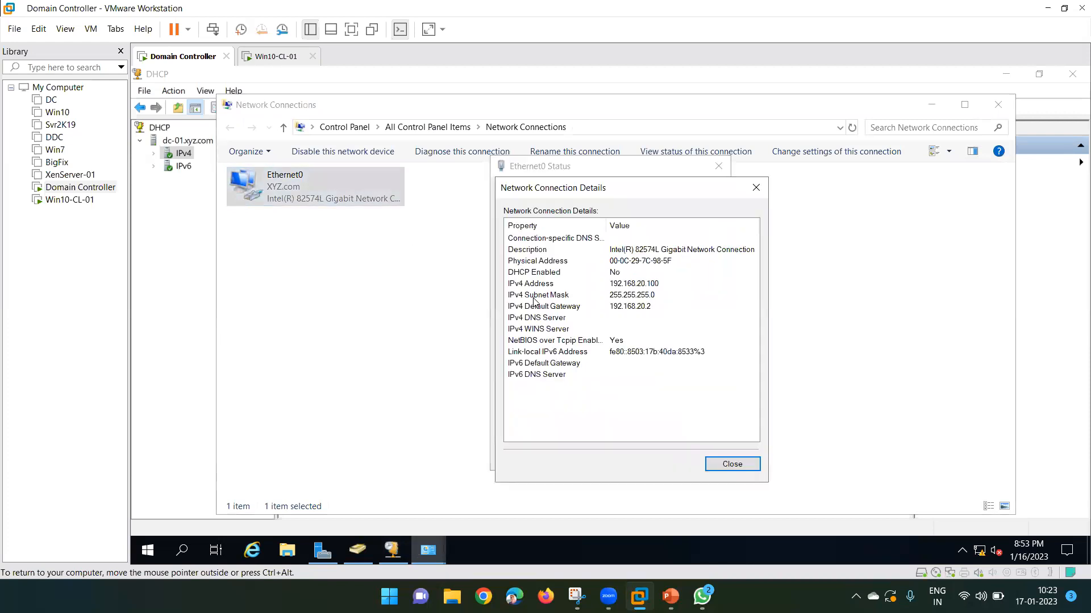
{"action": "left_click", "coordinate": [632, 284]}
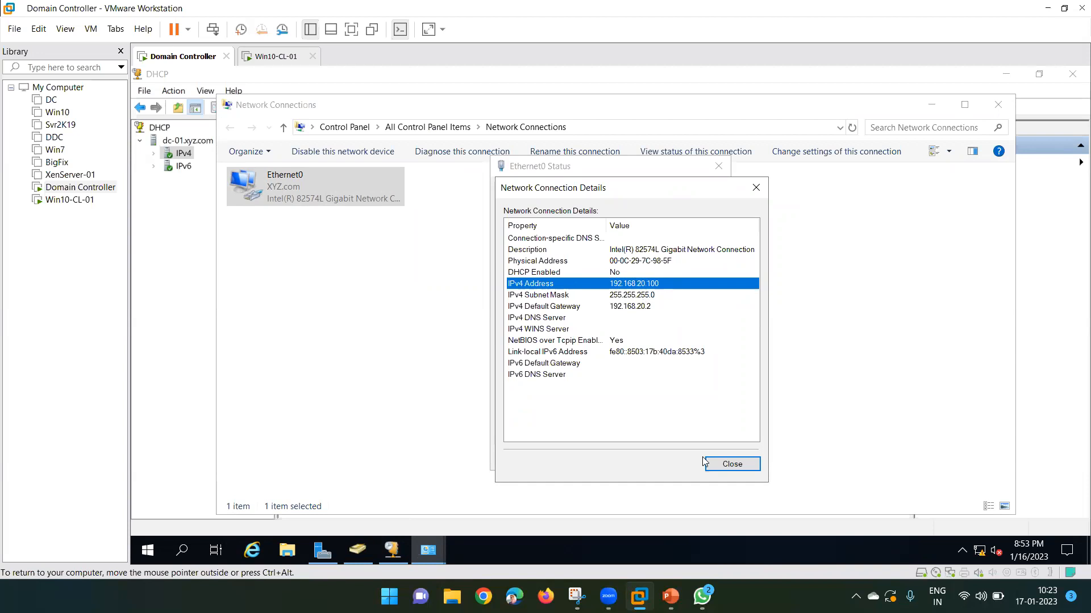
{"action": "left_click", "coordinate": [731, 465]}
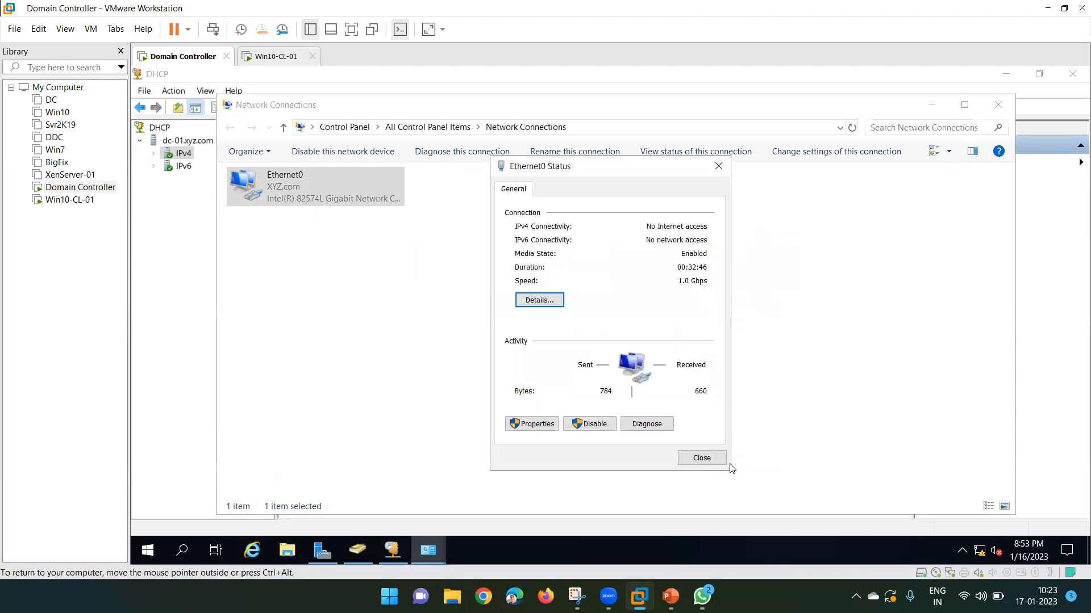
{"action": "left_click", "coordinate": [689, 461]}
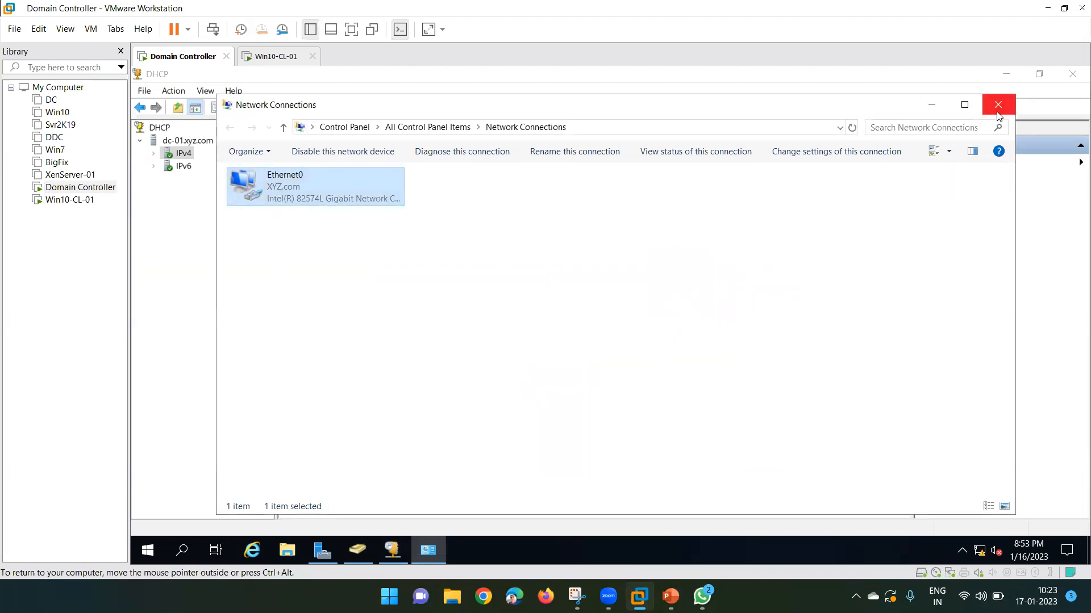
{"action": "double_click", "coordinate": [312, 181]}
{"action": "left_click", "coordinate": [534, 298]}
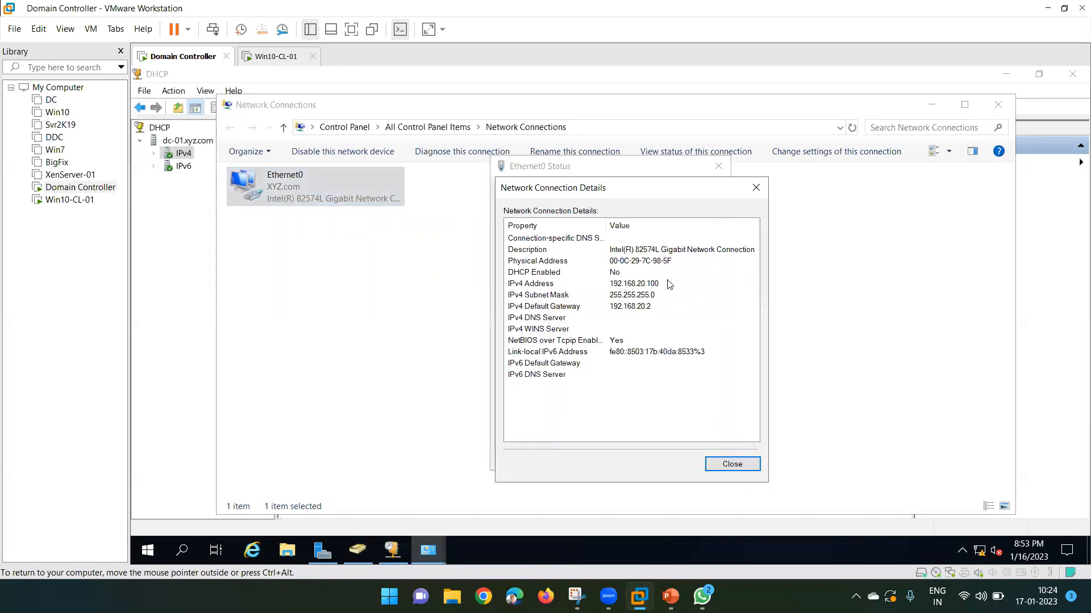
{"action": "left_click", "coordinate": [625, 285]}
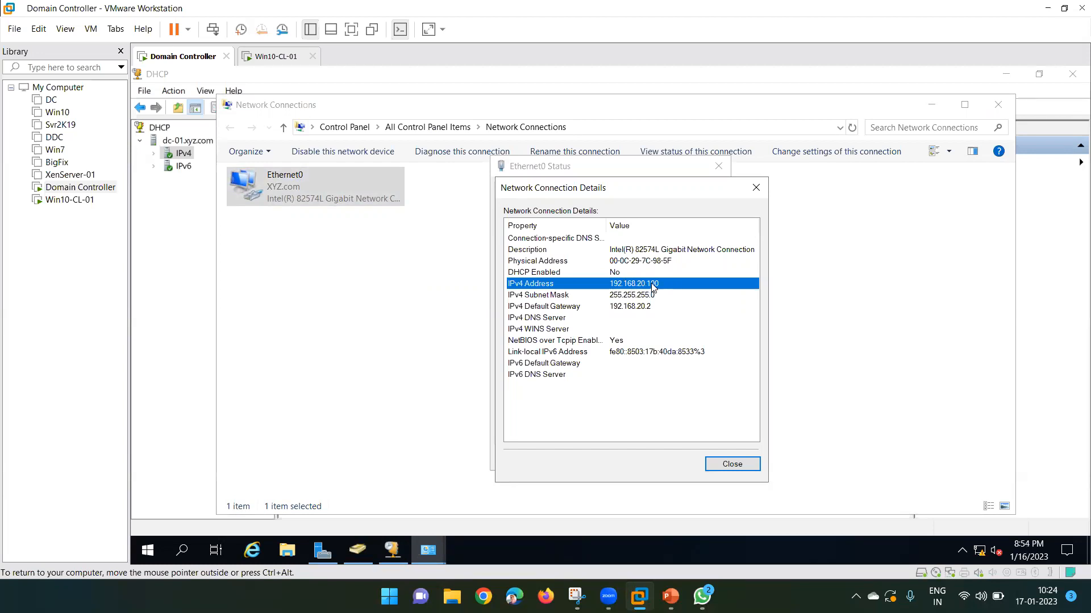
{"action": "left_click", "coordinate": [732, 465]}
{"action": "left_click", "coordinate": [698, 464]}
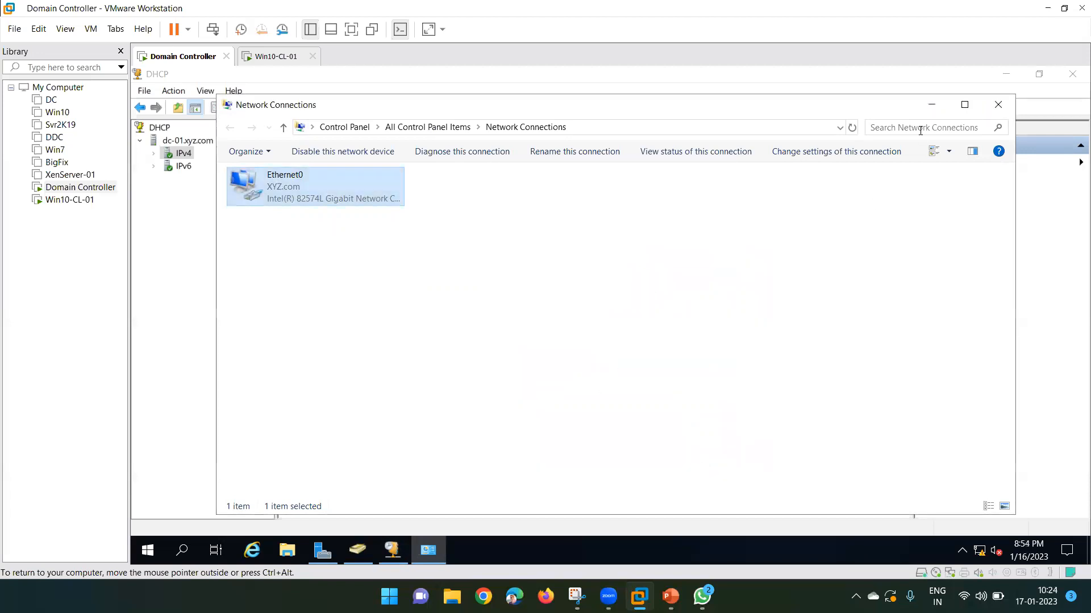
{"action": "left_click", "coordinate": [931, 105]}
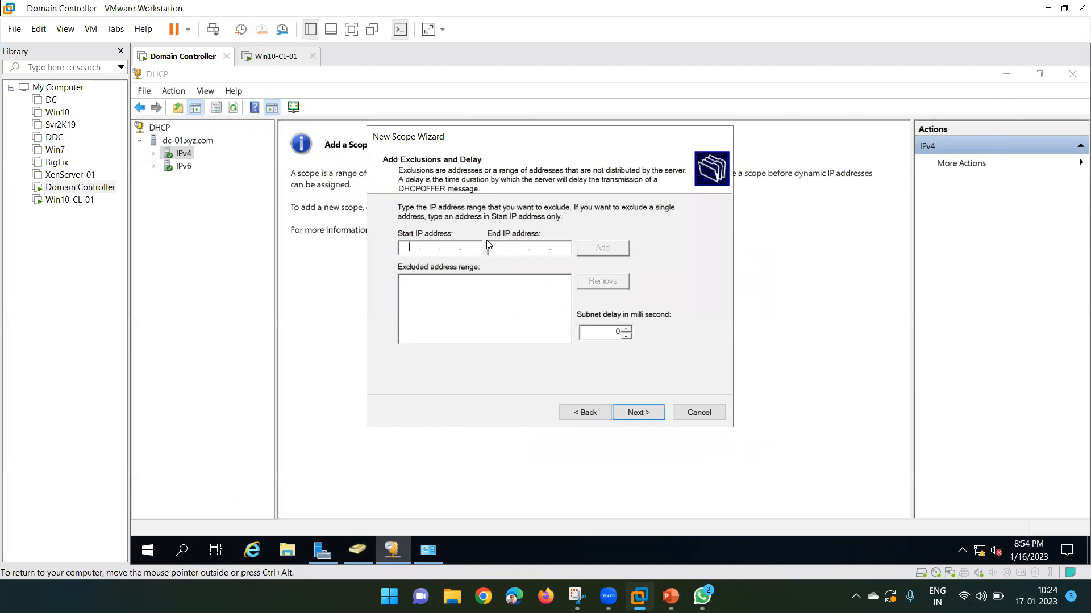
Set the lease duration to 8 days and choose to configure DHCP options now.
{"action": "left_click", "coordinate": [631, 411]}
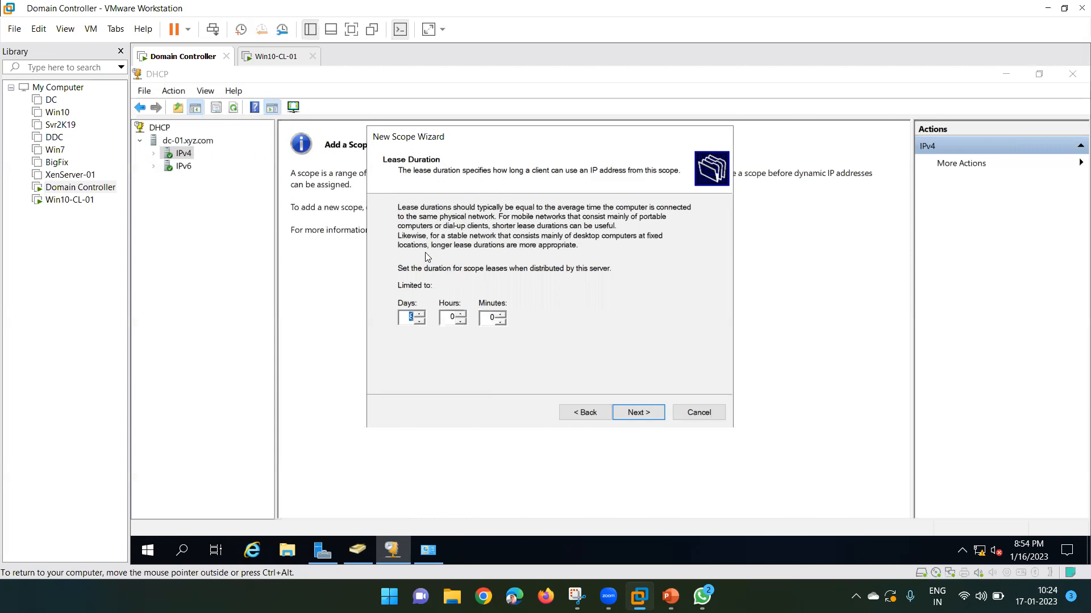
{"action": "type", "text": "8"}
{"action": "left_click", "coordinate": [452, 317]}
{"action": "double_click", "coordinate": [410, 321]}
{"action": "left_click", "coordinate": [409, 319]}
{"action": "key", "text": "BackSpace"}
{"action": "type", "text": "8"}
{"action": "left_click", "coordinate": [642, 413]}
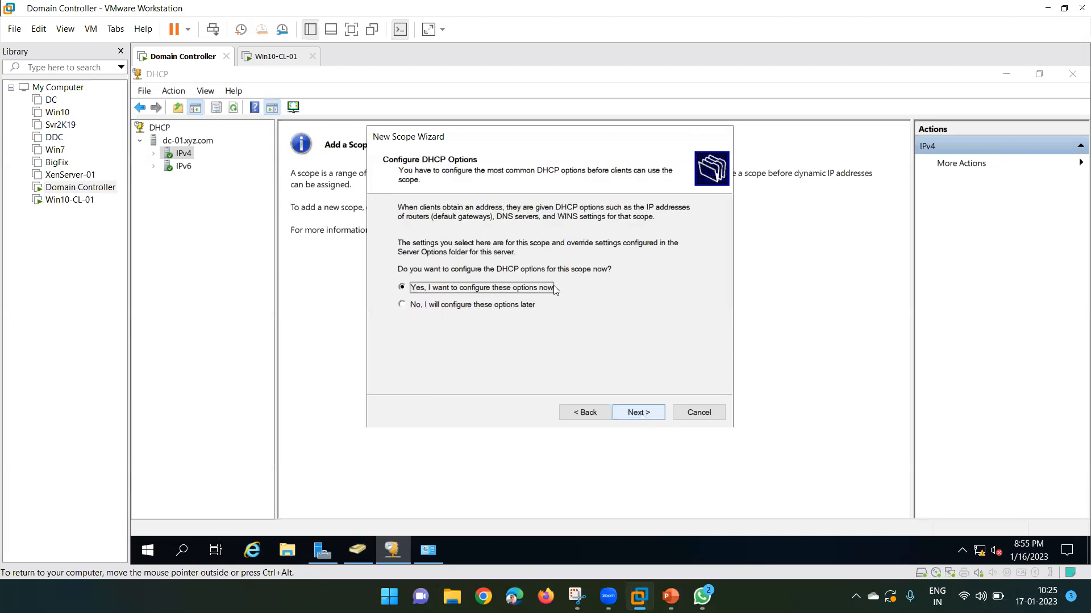
{"action": "left_click", "coordinate": [638, 411]}
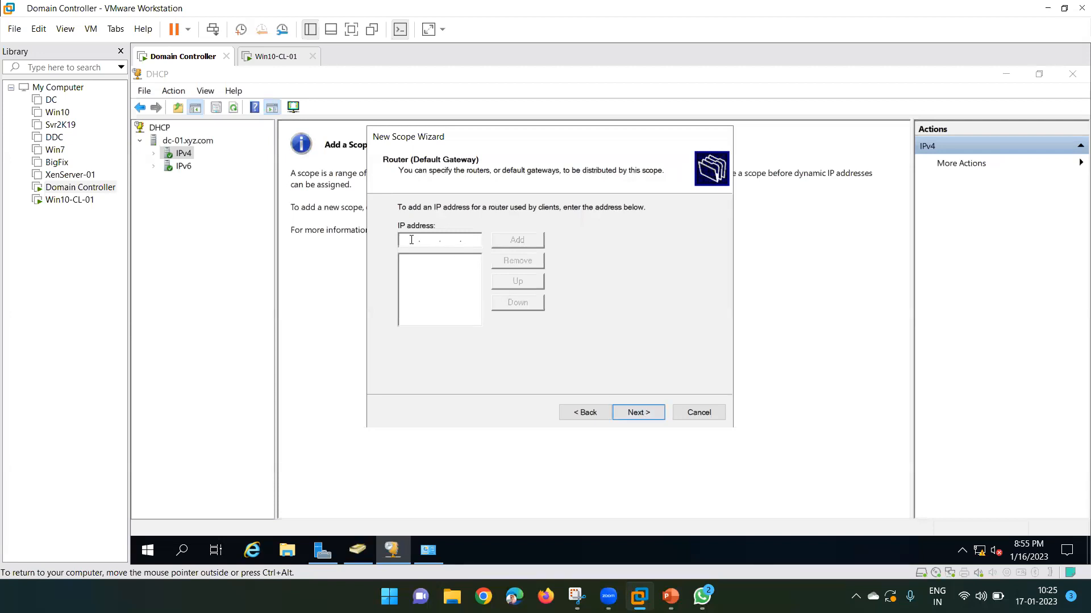
{"action": "left_click", "coordinate": [436, 548]}
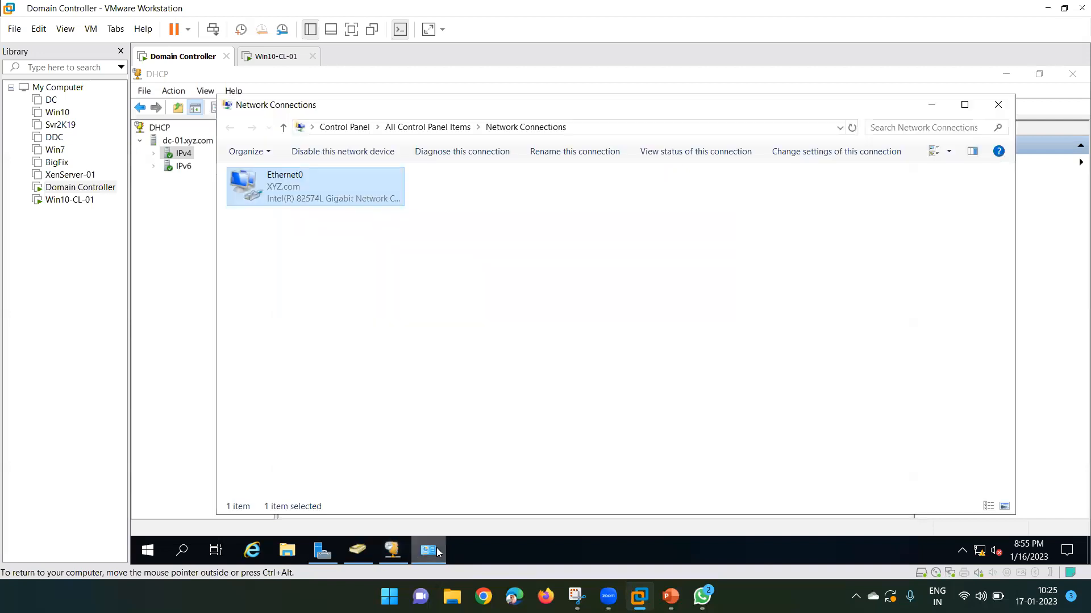
{"action": "double_click", "coordinate": [272, 176]}
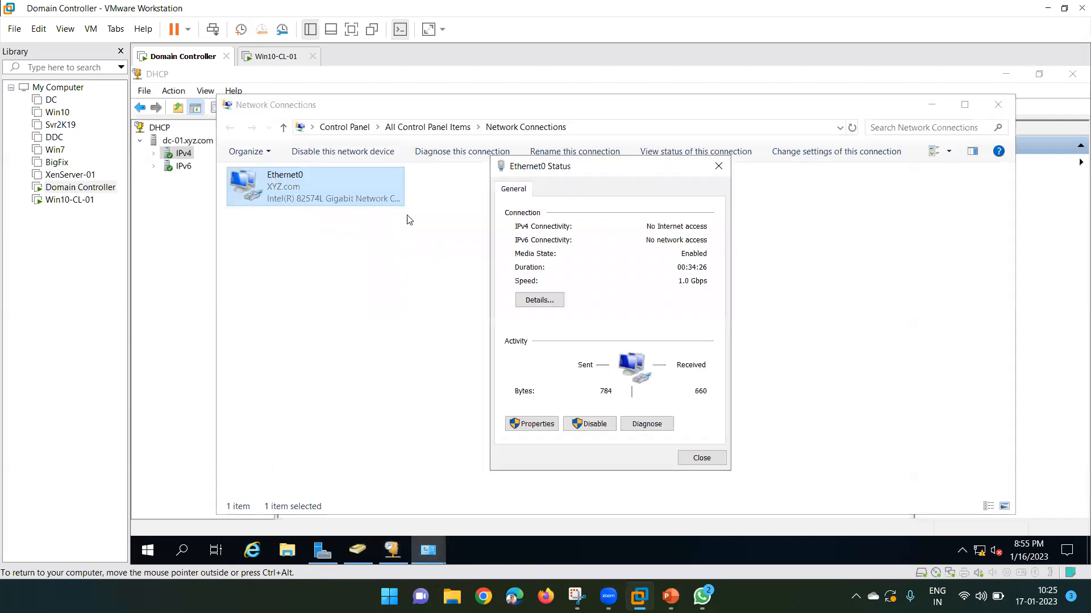
{"action": "left_click", "coordinate": [542, 301]}
{"action": "key", "text": "Escape"}
{"action": "key", "text": "Escape"}
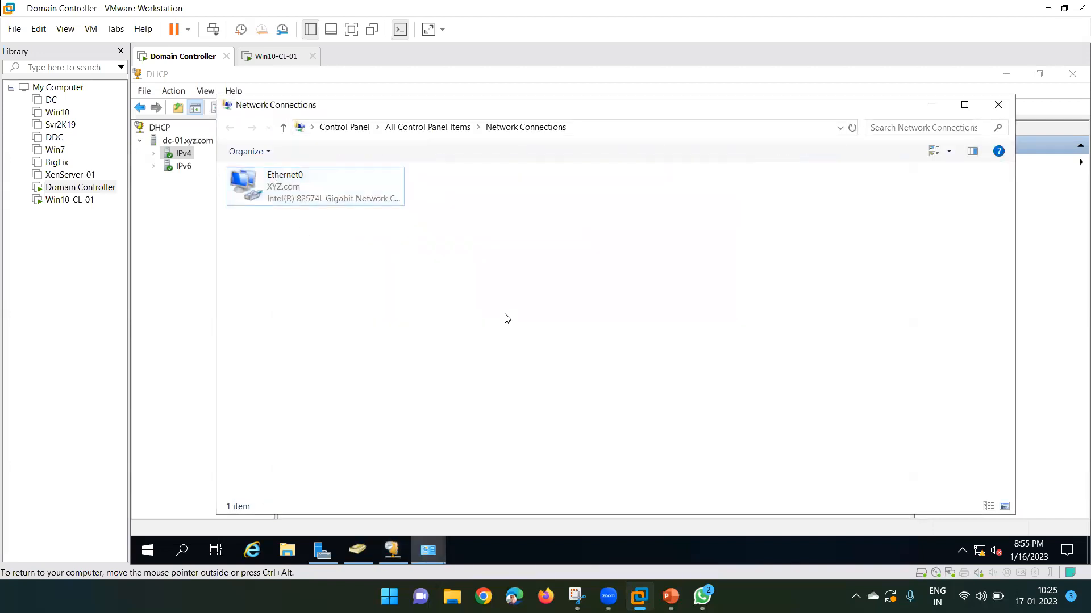
{"action": "mouse_move", "coordinate": [430, 559]}
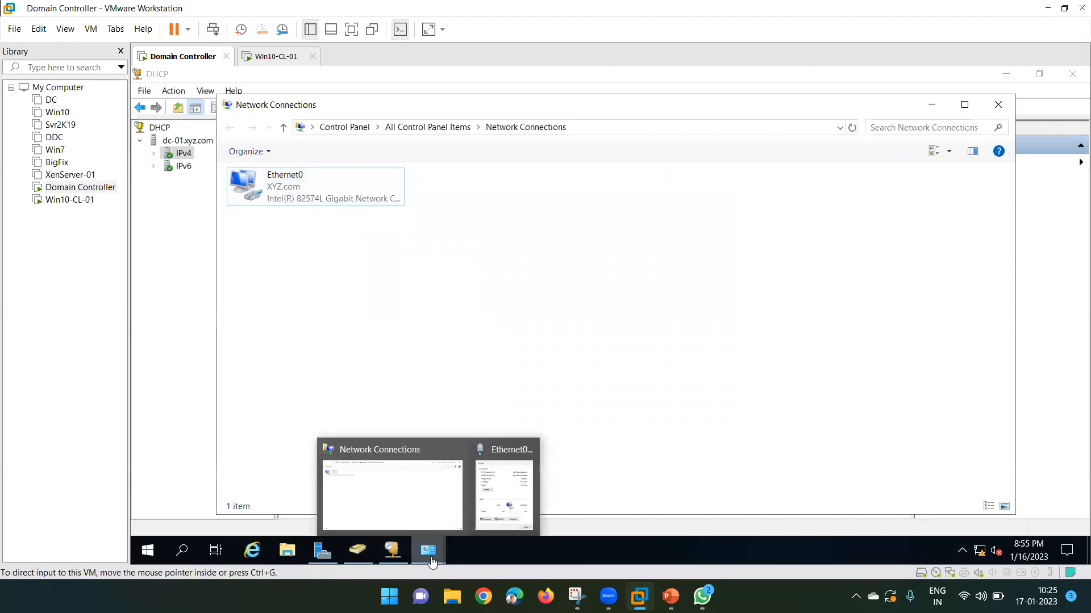
{"action": "left_click", "coordinate": [501, 485]}
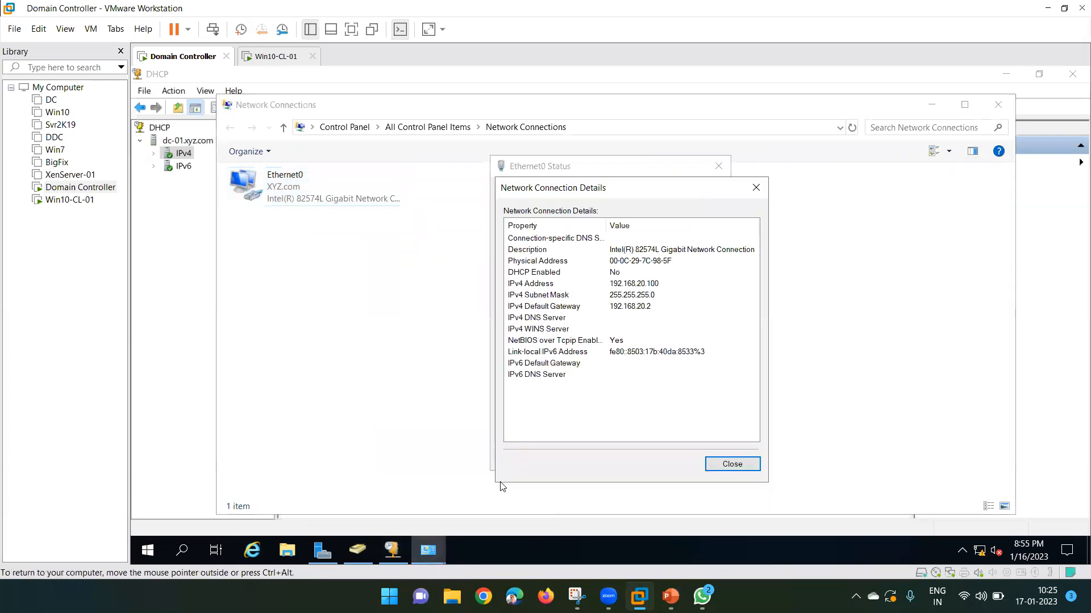
{"action": "left_click", "coordinate": [614, 307]}
{"action": "left_click", "coordinate": [728, 467]}
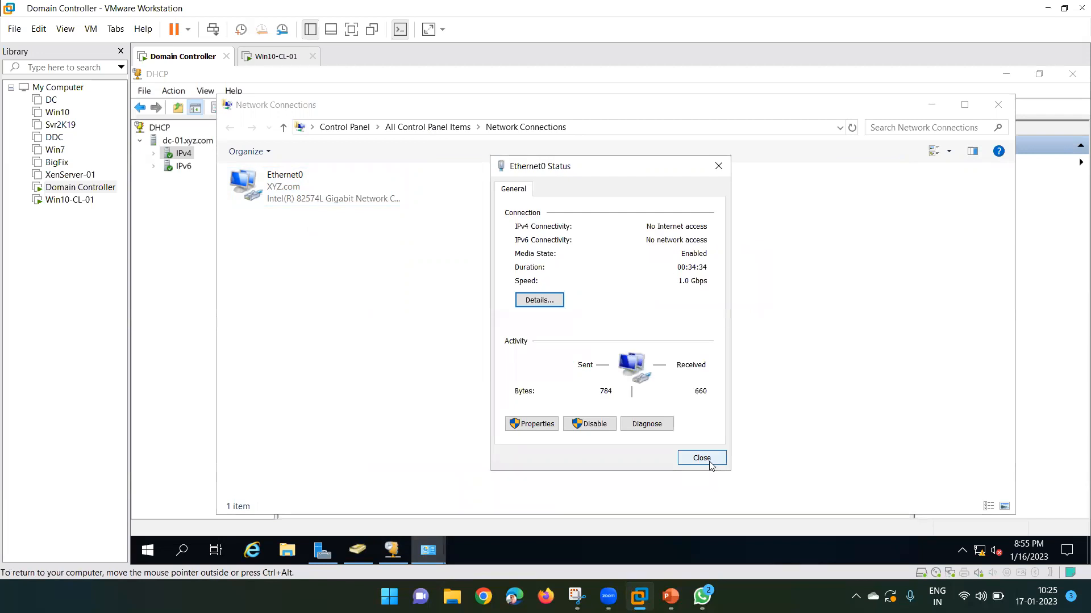
{"action": "left_click", "coordinate": [703, 459]}
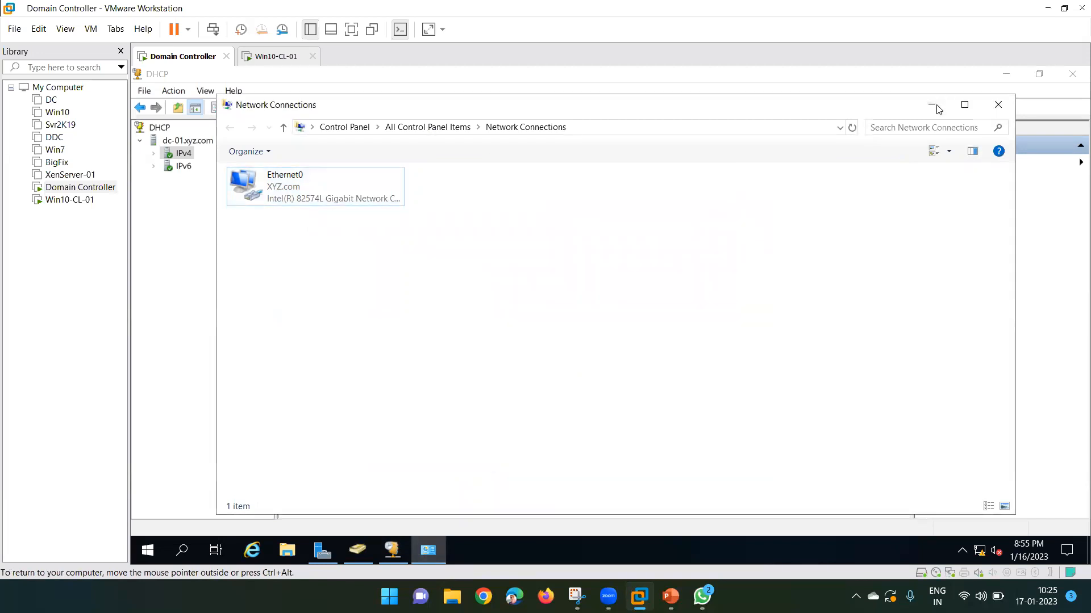
{"action": "left_click", "coordinate": [933, 105]}
Add router 192.168.20.2, keep the DNS and WINS defaults, and activate the scope now.
{"action": "type", "text": "192 . 168 . "}
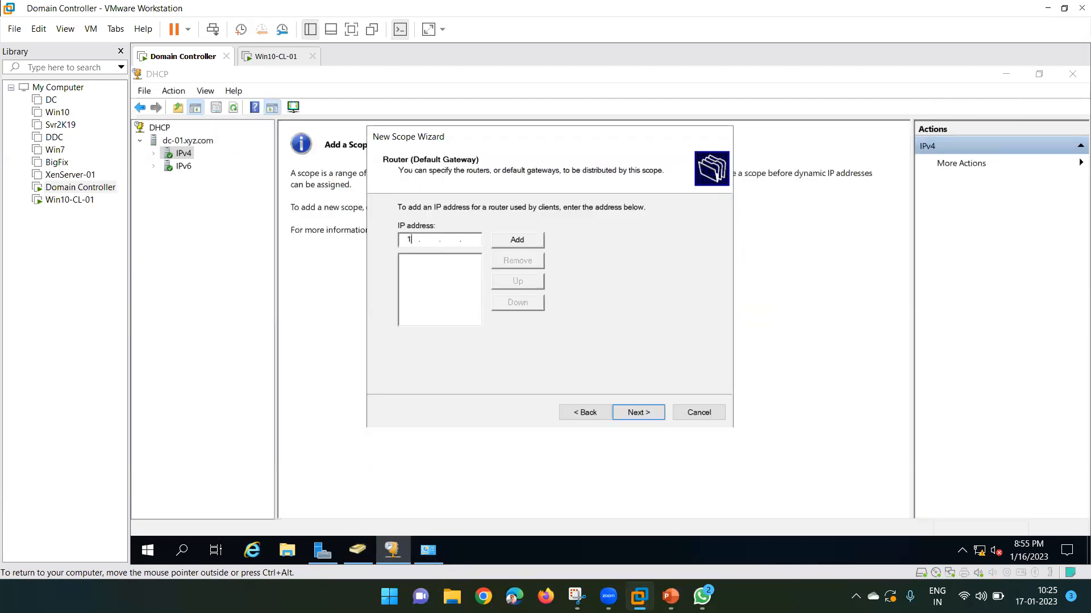
{"action": "type", "text": "20 . 2"}
{"action": "left_click_drag", "start_coordinate": [484, 143], "coordinate": [514, 169]}
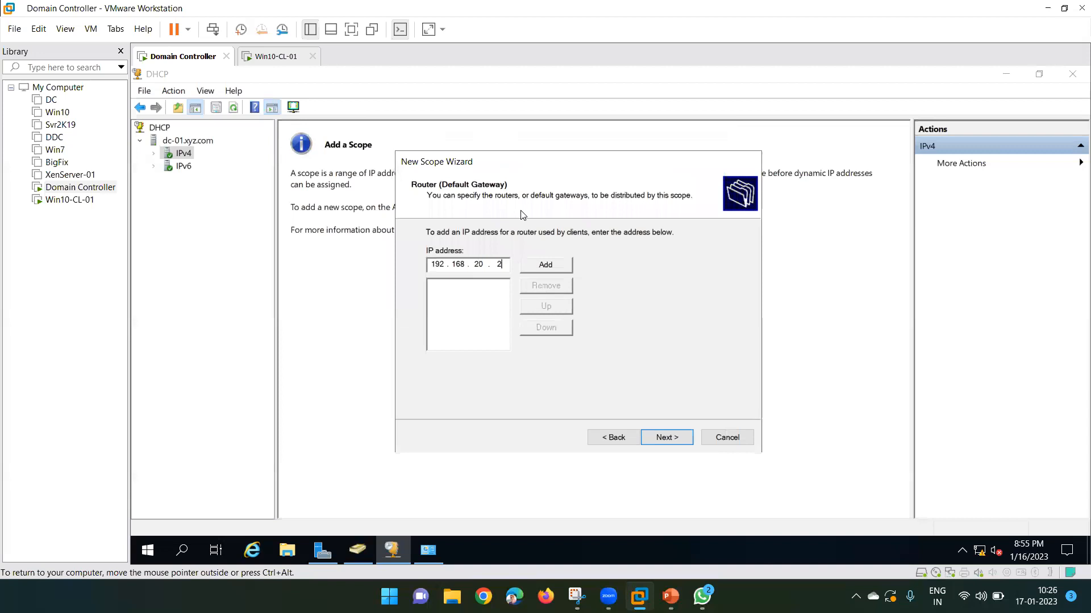
{"action": "left_click", "coordinate": [555, 267]}
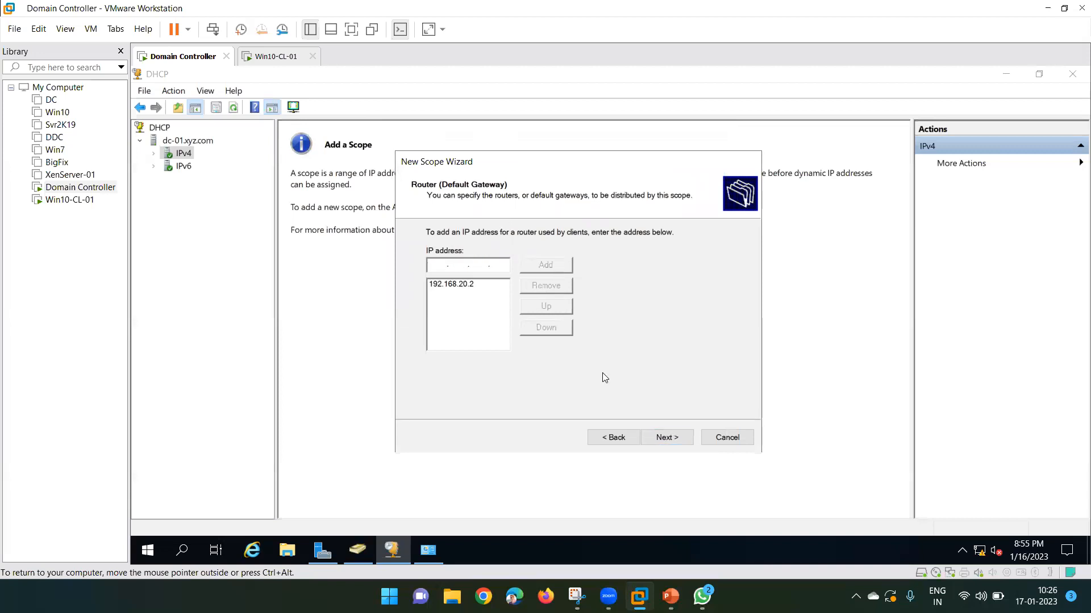
{"action": "left_click", "coordinate": [673, 437]}
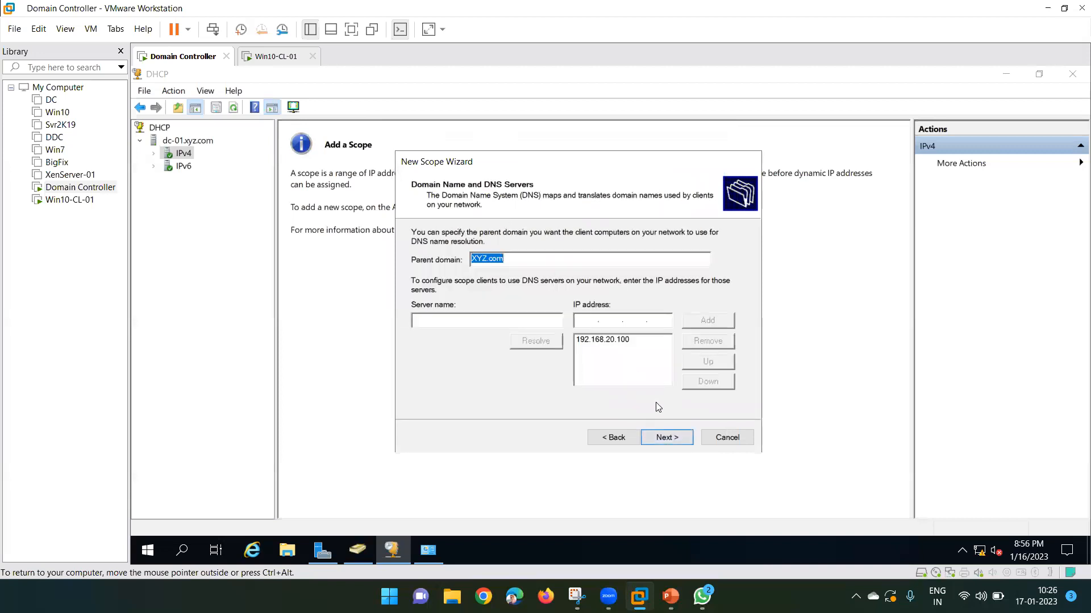
{"action": "left_click", "coordinate": [663, 438]}
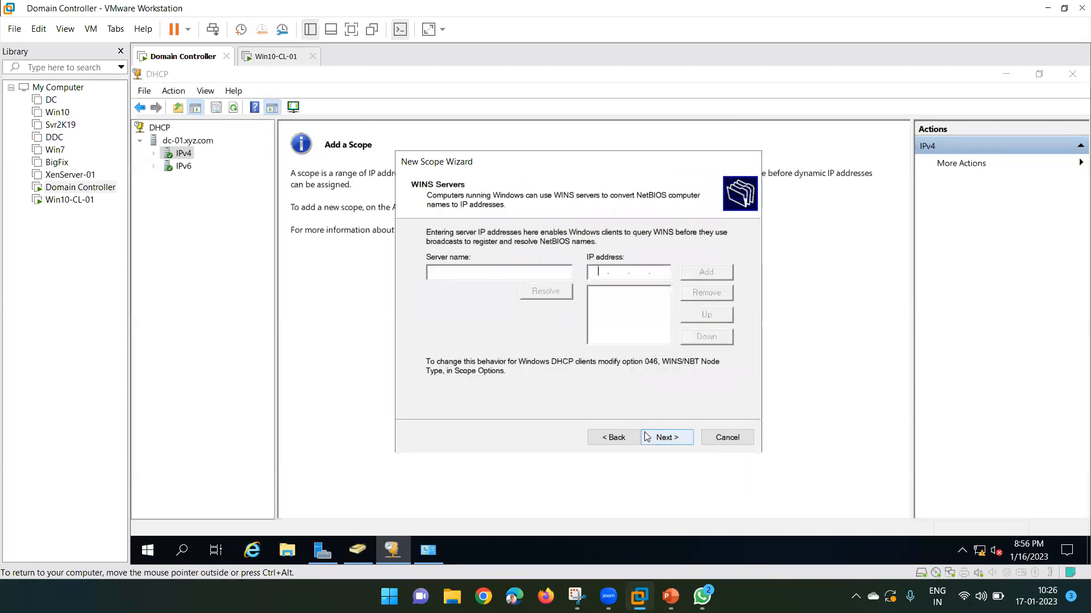
{"action": "left_click", "coordinate": [667, 440]}
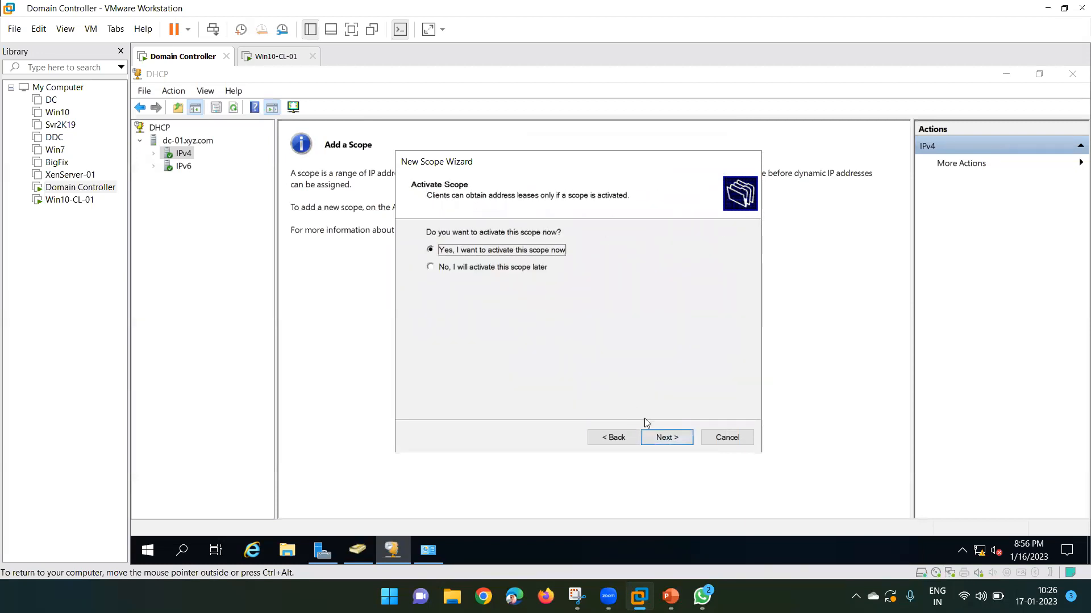
{"action": "left_click", "coordinate": [664, 445]}
Finish the wizard and view the 192.168.20.10 lease under the new scope's Address Leases.
{"action": "left_click", "coordinate": [666, 437]}
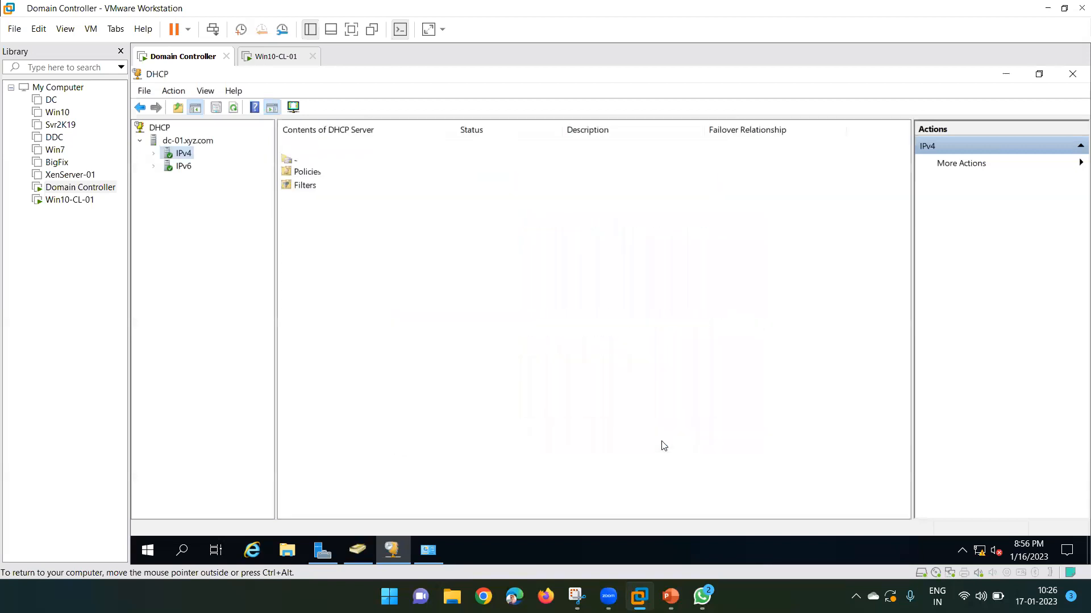
{"action": "left_click", "coordinate": [154, 154]}
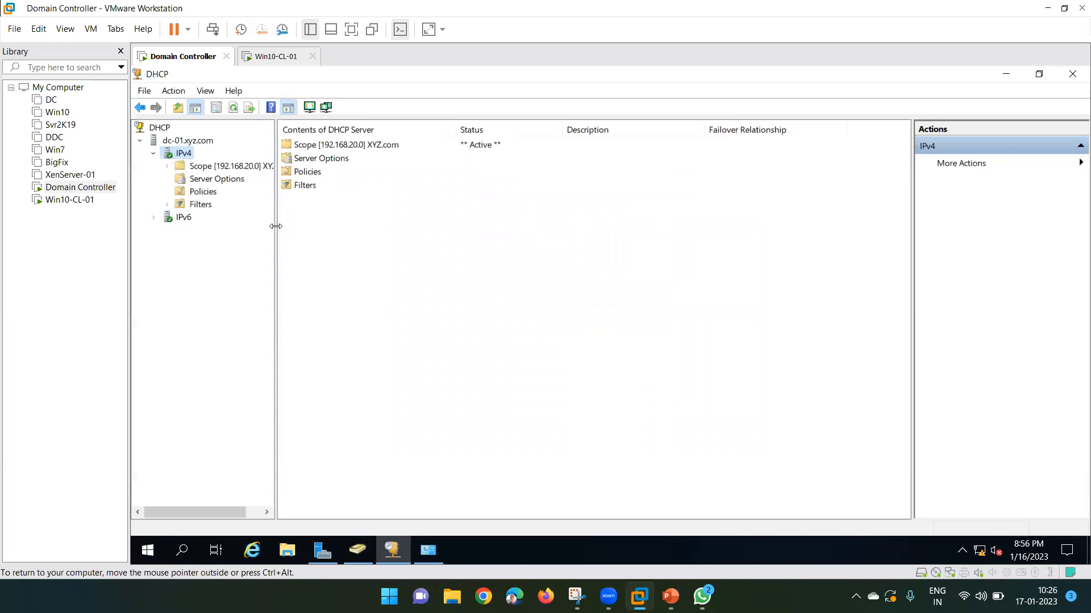
{"action": "left_click_drag", "start_coordinate": [275, 226], "coordinate": [306, 226]}
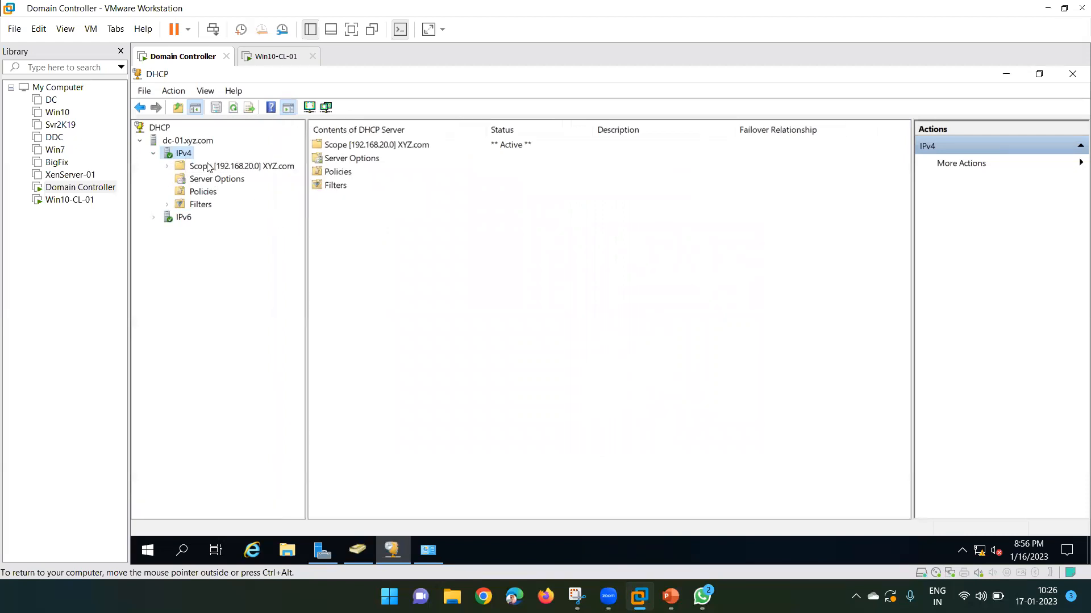
{"action": "left_click", "coordinate": [207, 166]}
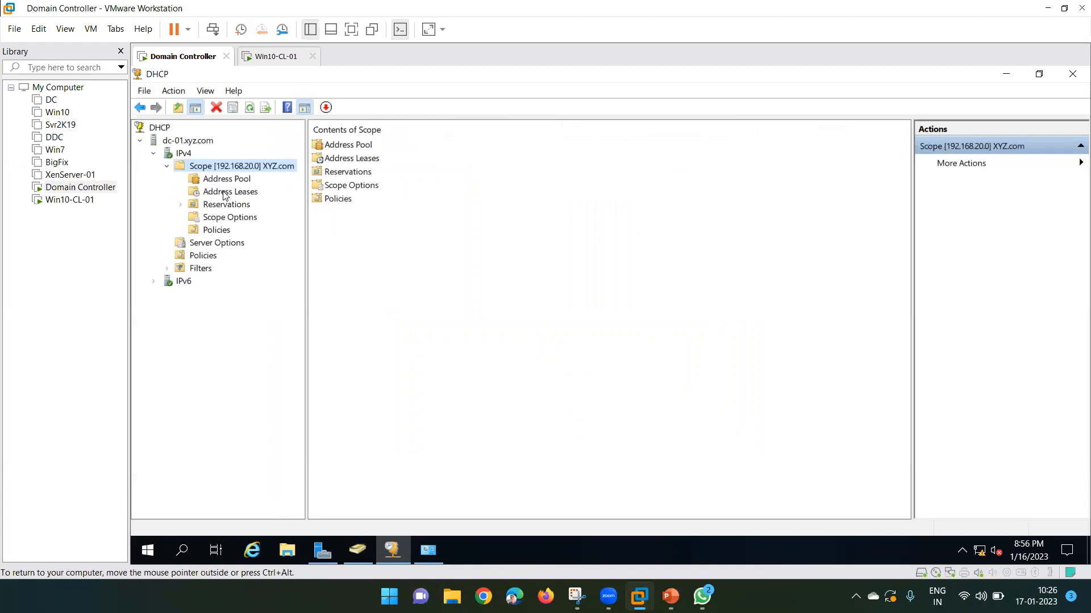
{"action": "left_click", "coordinate": [226, 193]}
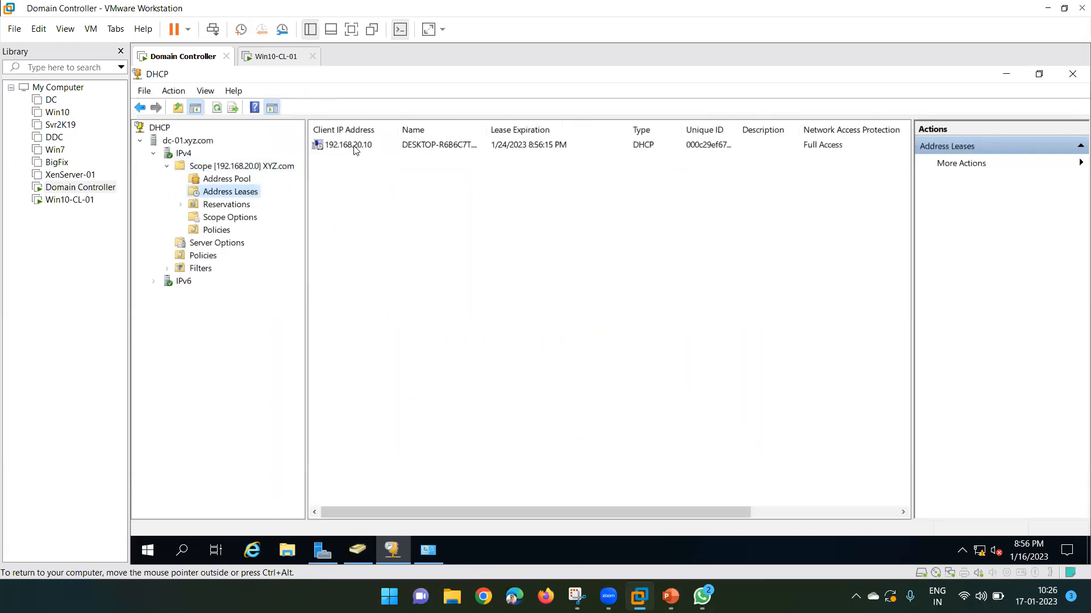
{"action": "left_click", "coordinate": [348, 146]}
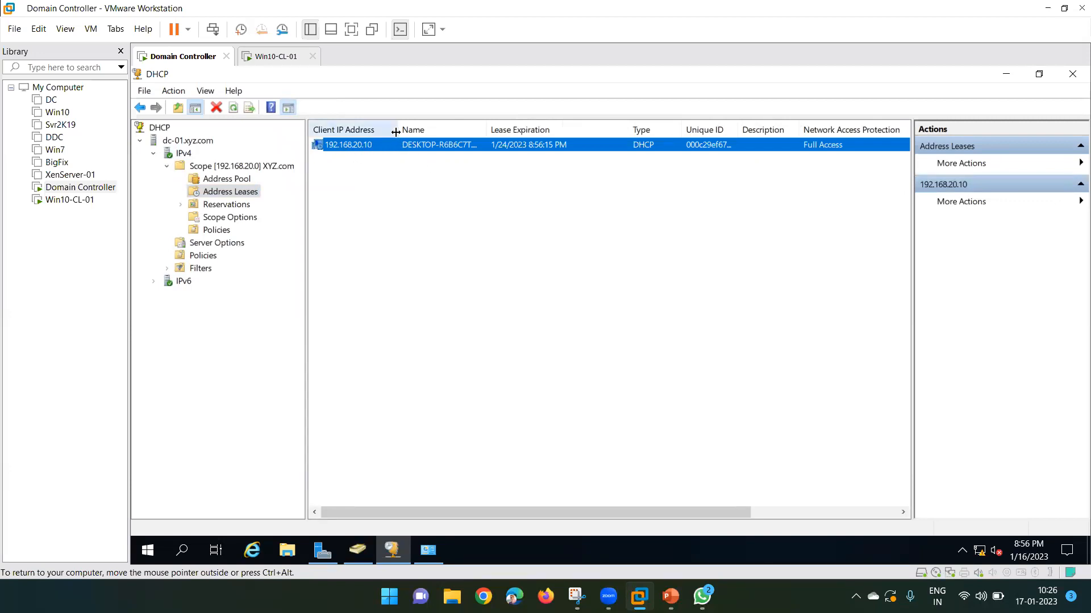
{"action": "left_click_drag", "start_coordinate": [398, 131], "coordinate": [449, 129]}
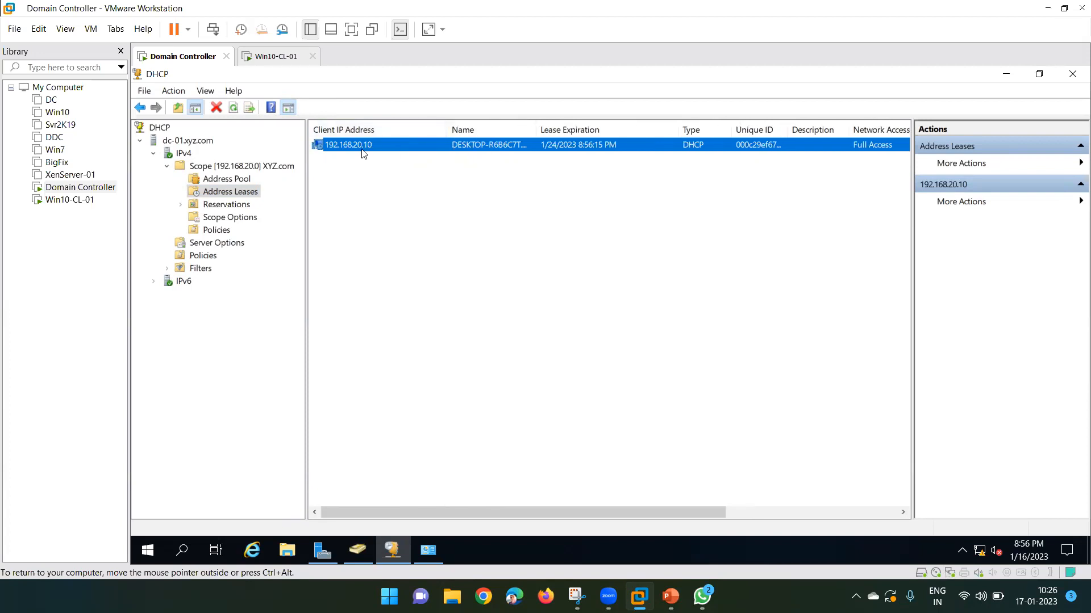
Widen the Name column to read DESKTOP-R6B6C7T.XYZ.com, then switch to the Win10-CL-01 VM.
{"action": "left_click", "coordinate": [264, 56]}
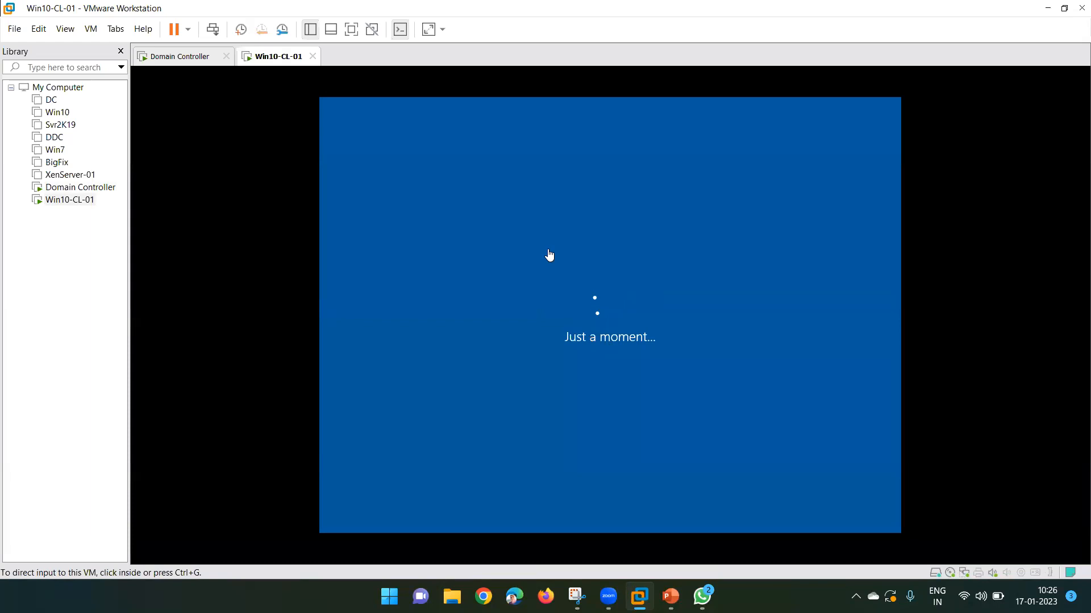
{"action": "left_click", "coordinate": [179, 57]}
{"action": "left_click", "coordinate": [368, 146]}
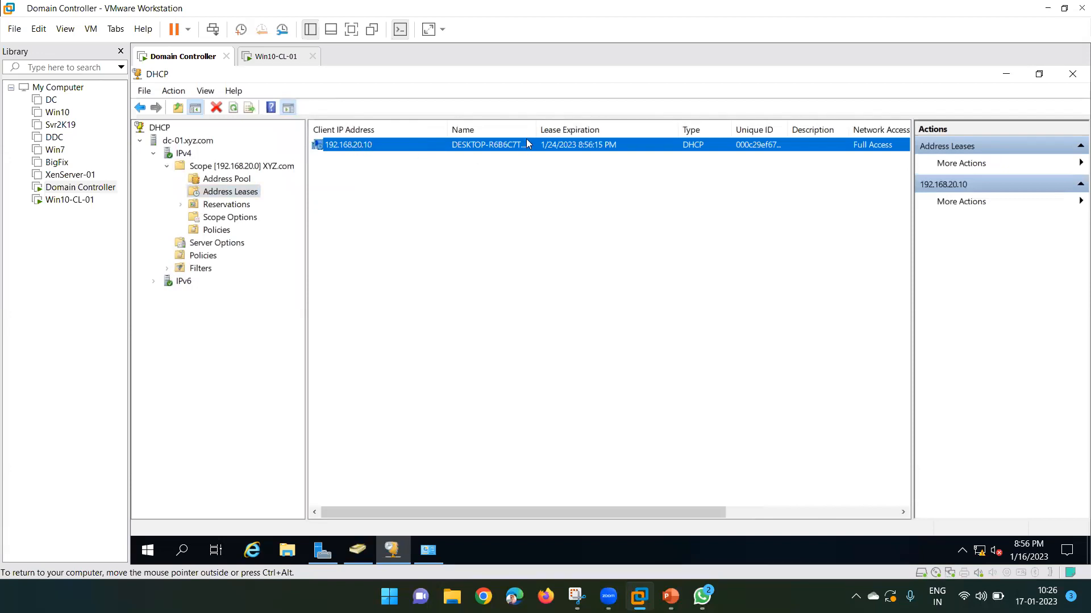
{"action": "left_click_drag", "start_coordinate": [535, 131], "coordinate": [595, 130]}
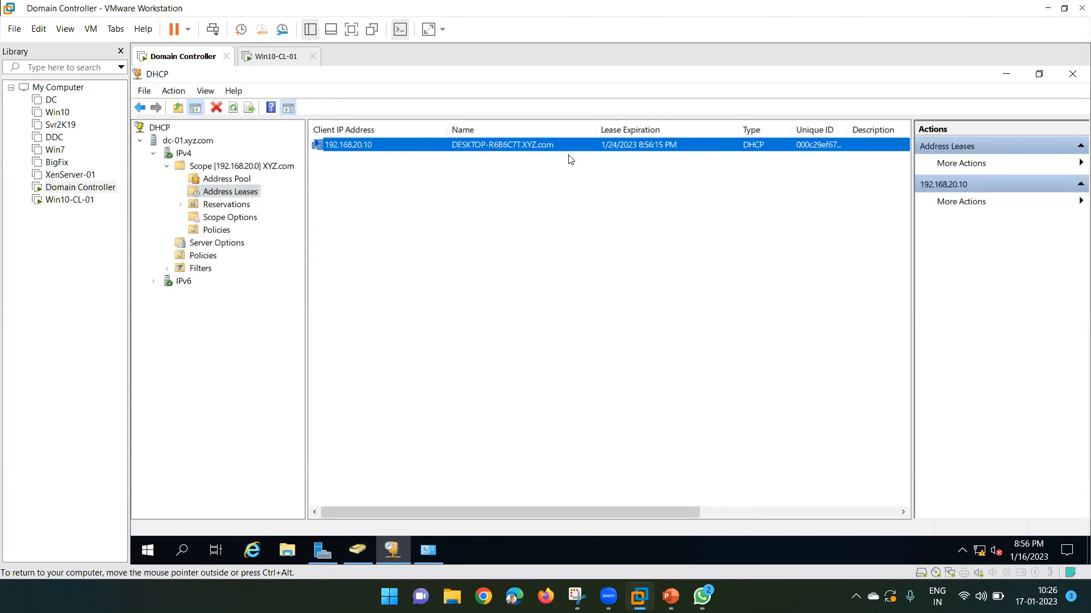
{"action": "left_click", "coordinate": [261, 57]}
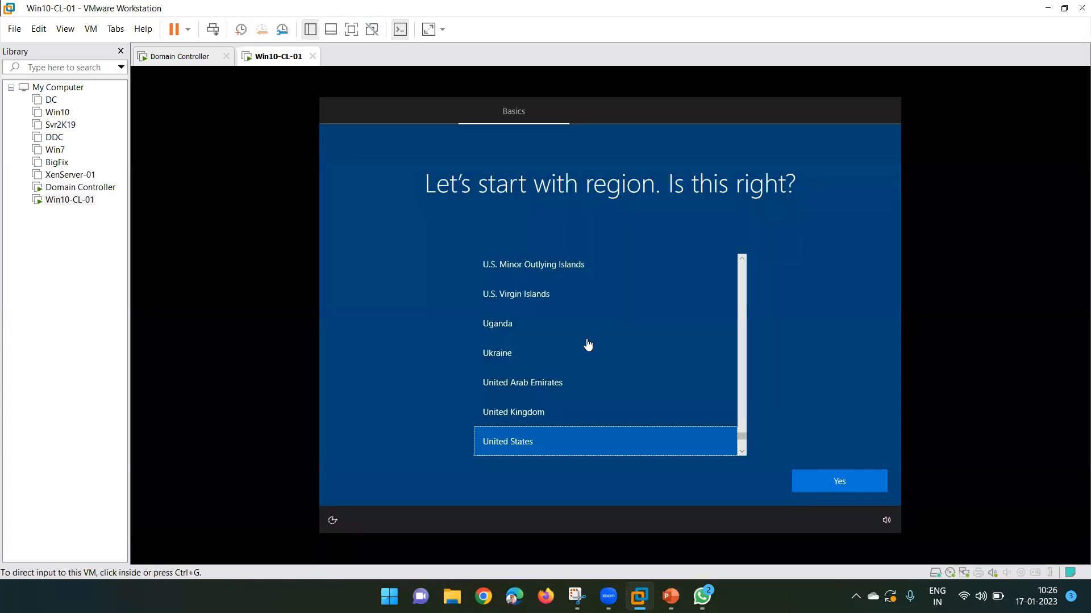
Confirm United States and the English (India) keyboard, skip a second layout, and continue with limited offline setup.
{"action": "left_click", "coordinate": [828, 480]}
{"action": "left_click", "coordinate": [828, 482]}
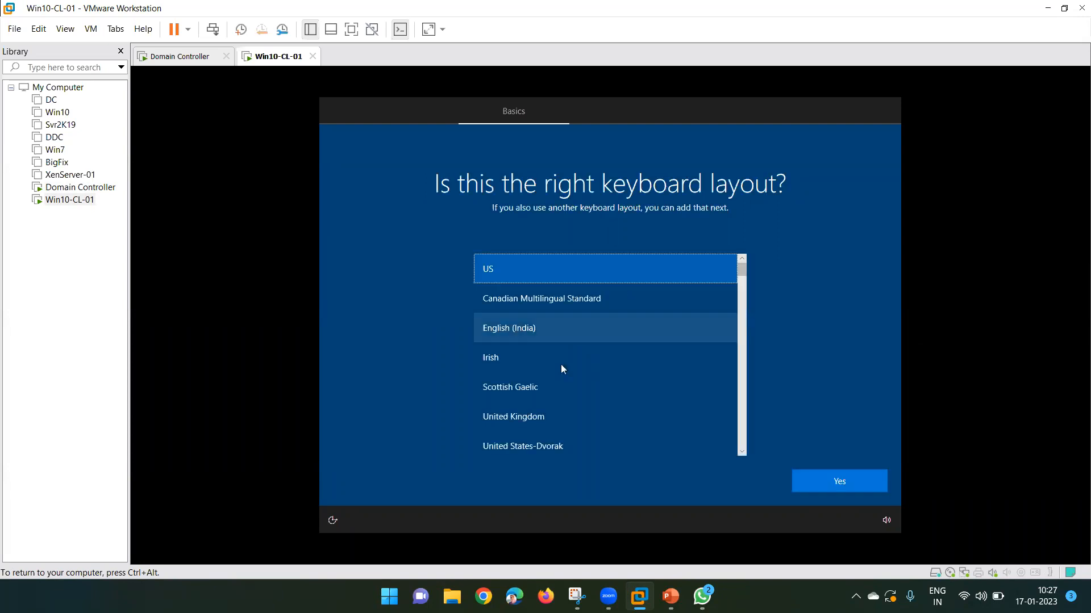
{"action": "left_click", "coordinate": [546, 325]}
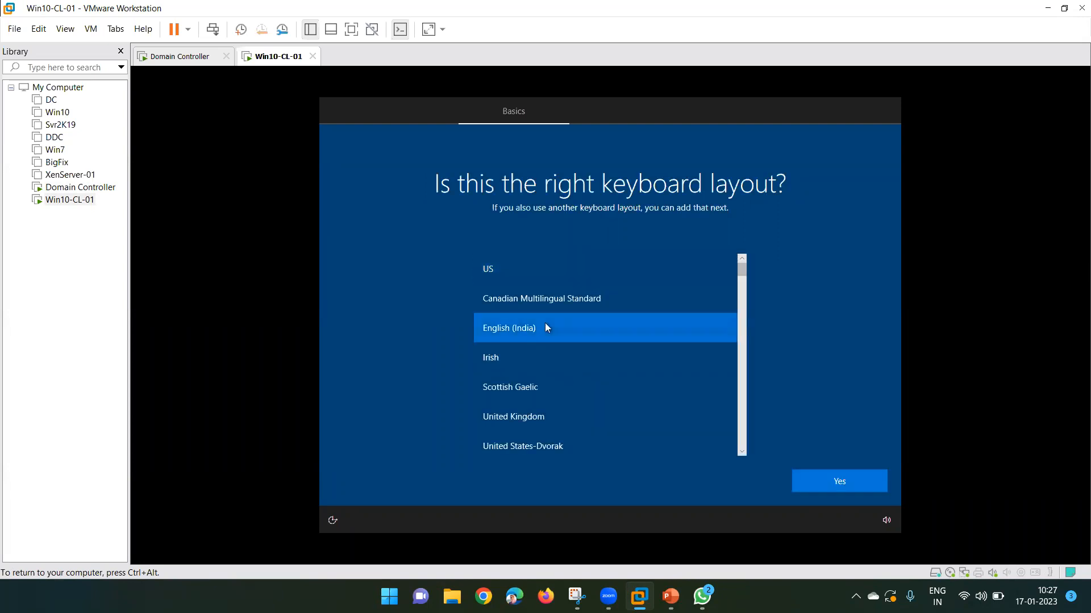
{"action": "left_click", "coordinate": [828, 480]}
{"action": "left_click", "coordinate": [838, 482]}
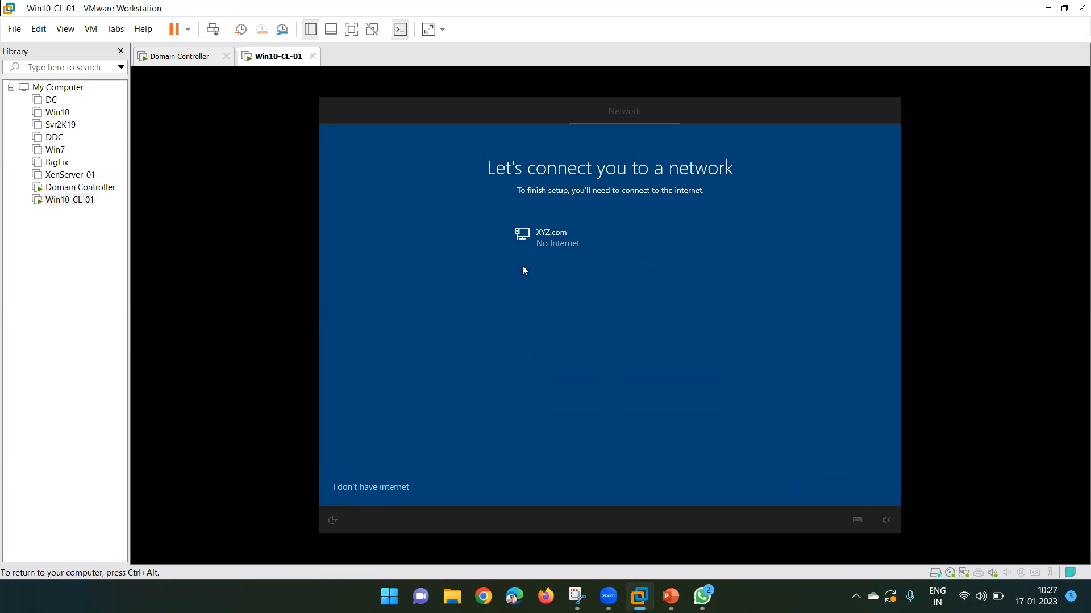
{"action": "left_click", "coordinate": [381, 488]}
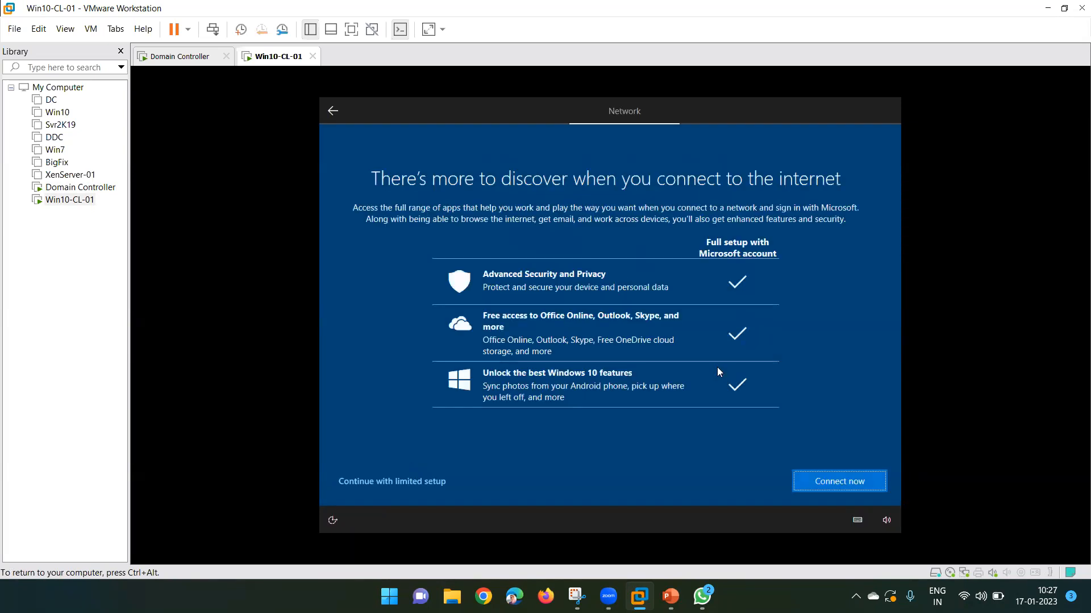
{"action": "left_click", "coordinate": [368, 487]}
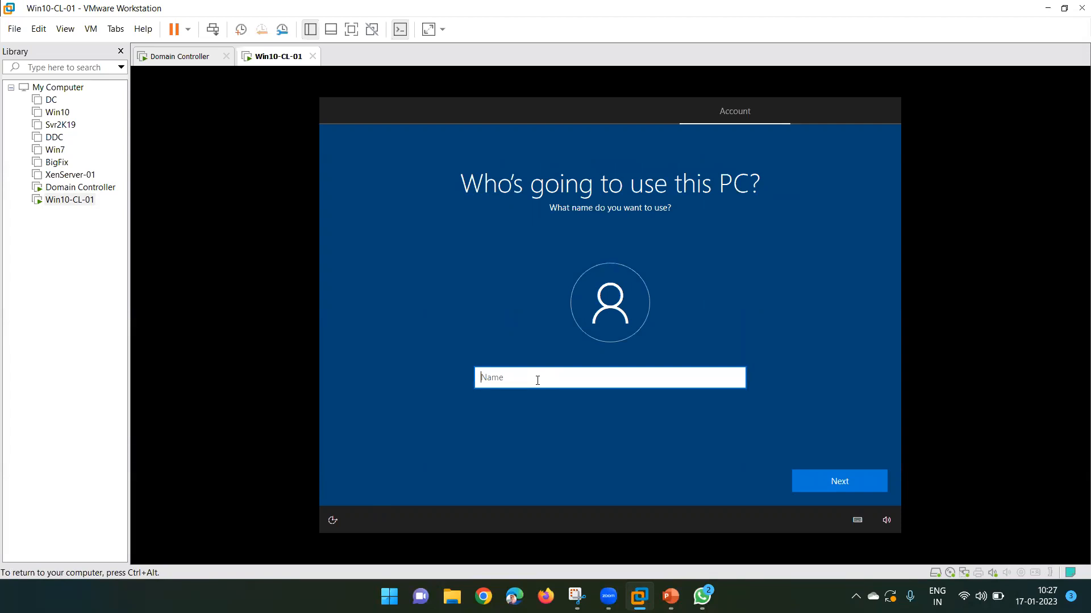
Create the local account 'User' and enter and confirm its password.
{"action": "type", "text": "User"}
{"action": "key", "text": "Return"}
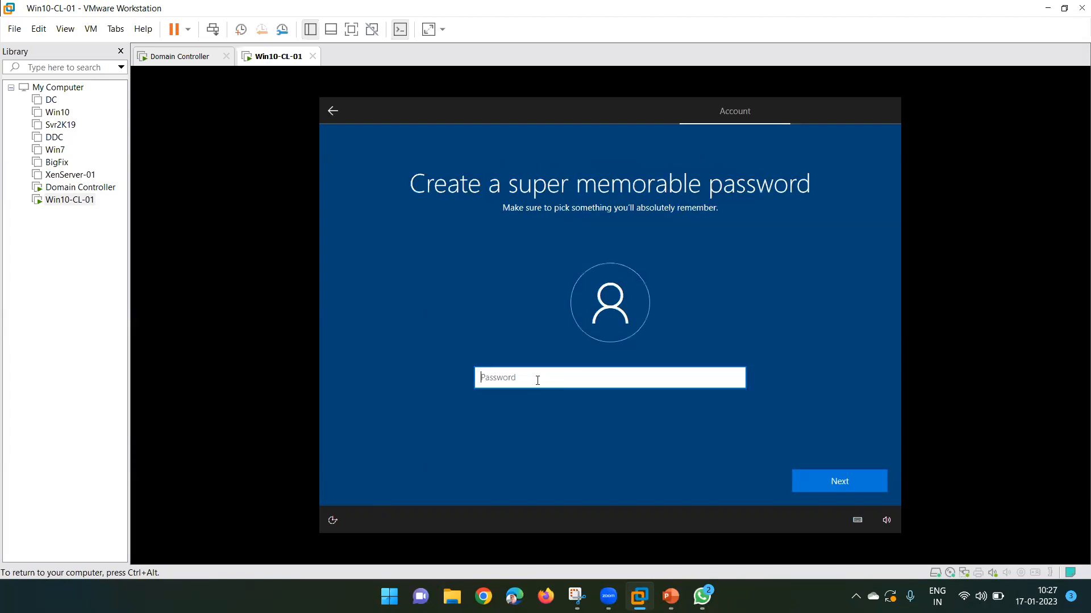
{"action": "type", "text": "*********"}
{"action": "key", "text": "Return"}
{"action": "type", "text": "******"}
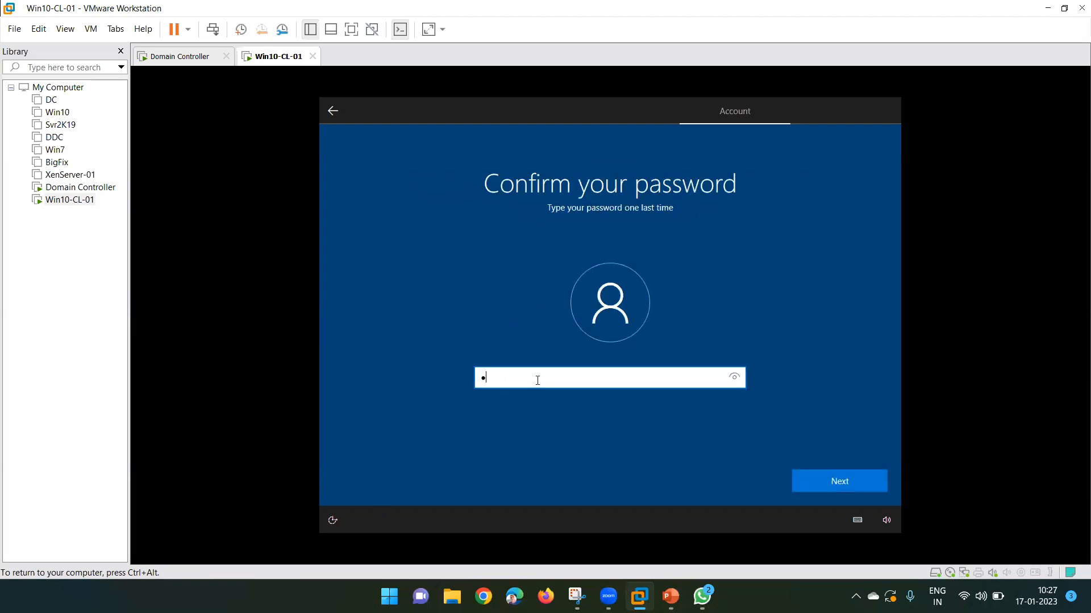
{"action": "type", "text": "***"}
{"action": "key", "text": "Return"}
Choose three security questions and type an answer for each.
{"action": "key", "text": "Down"}
{"action": "key", "text": "Tab"}
{"action": "type", "text": "123456789"}
{"action": "key", "text": "Return"}
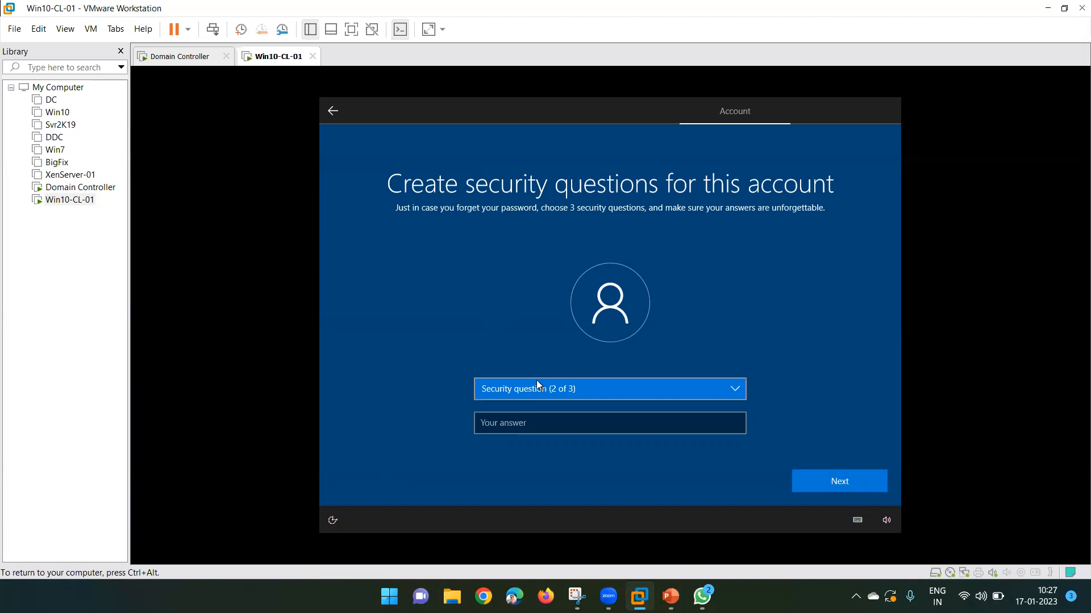
{"action": "key", "text": "Down"}
{"action": "key", "text": "Tab"}
{"action": "type", "text": "123456789"}
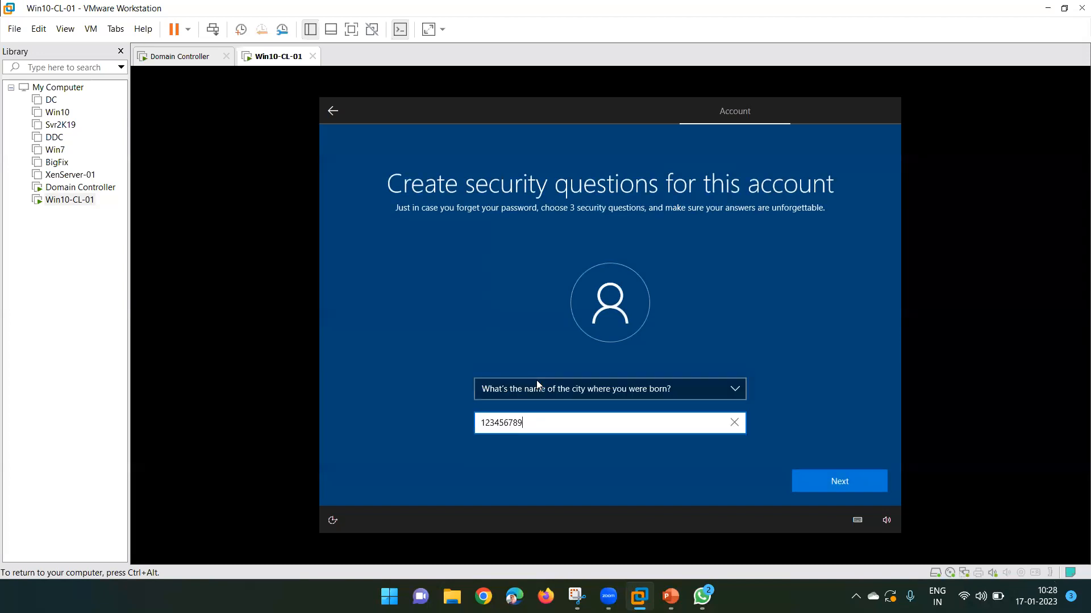
{"action": "key", "text": "Return"}
{"action": "key", "text": "Down"}
{"action": "key", "text": "Tab"}
{"action": "type", "text": "123456789"}
{"action": "key", "text": "Return"}
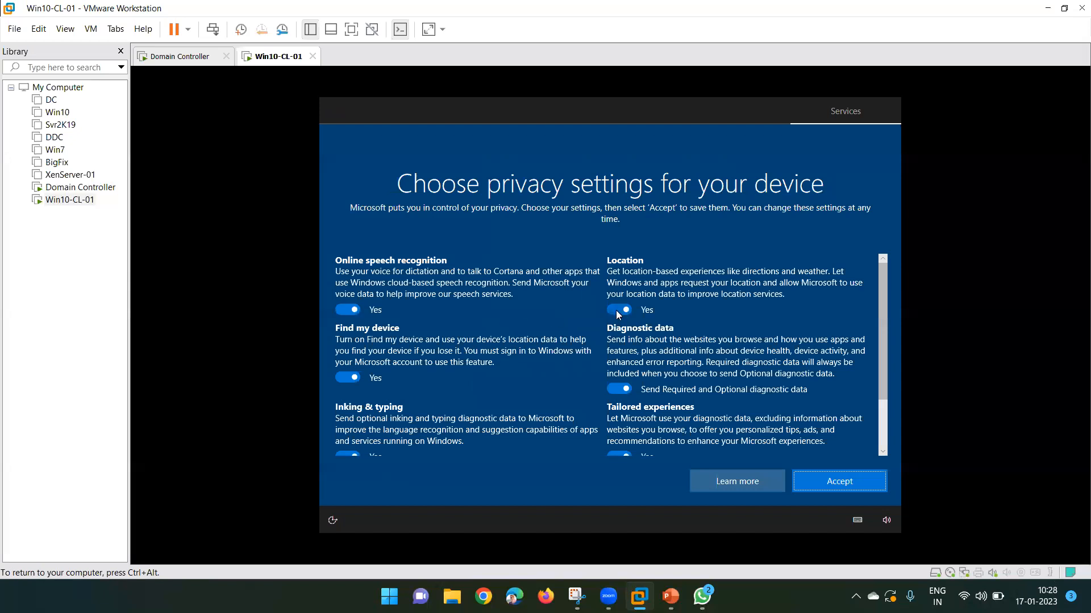
Turn off all privacy options, limit diagnostics to Required, accept, and decline Cortana with Not now.
{"action": "left_click", "coordinate": [615, 309]}
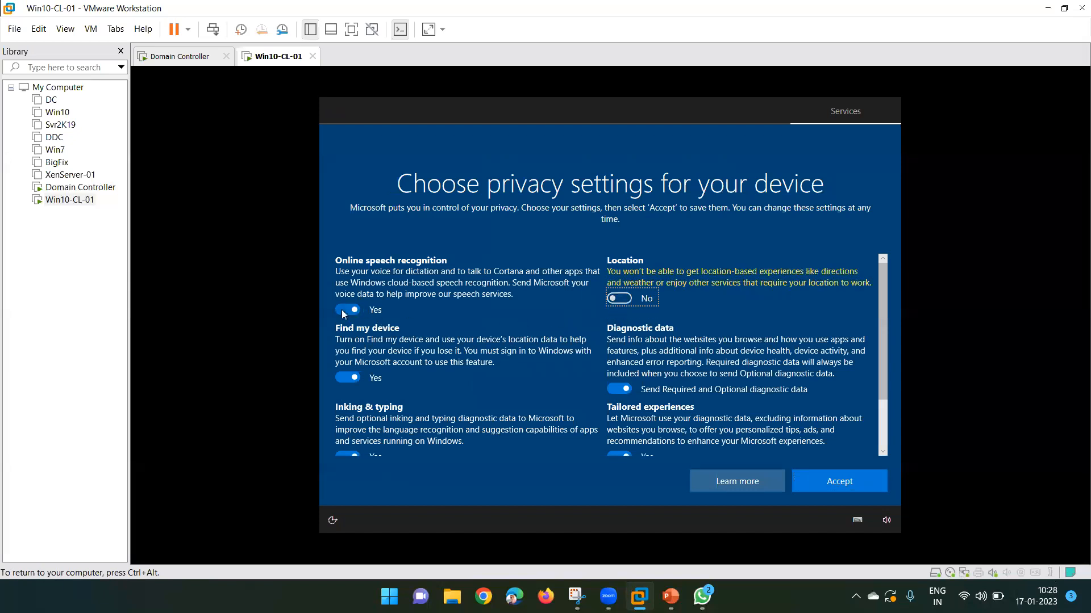
{"action": "left_click", "coordinate": [321, 310]}
{"action": "left_click", "coordinate": [345, 310]}
{"action": "left_click", "coordinate": [346, 388]}
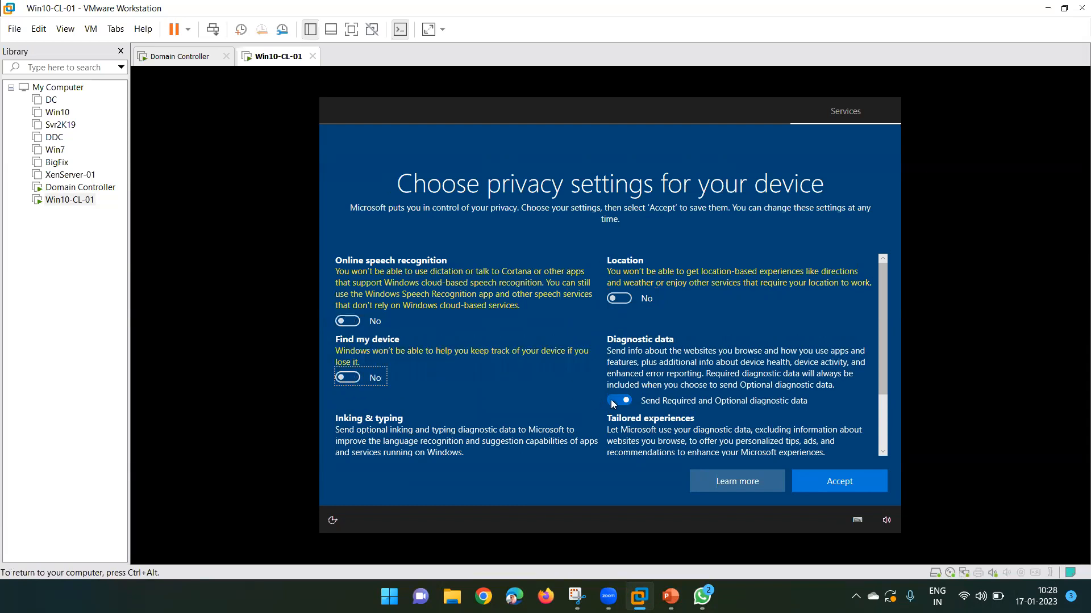
{"action": "left_click", "coordinate": [611, 400]}
{"action": "scroll", "coordinate": [537, 351], "scroll_direction": "down", "scroll_amount": 2}
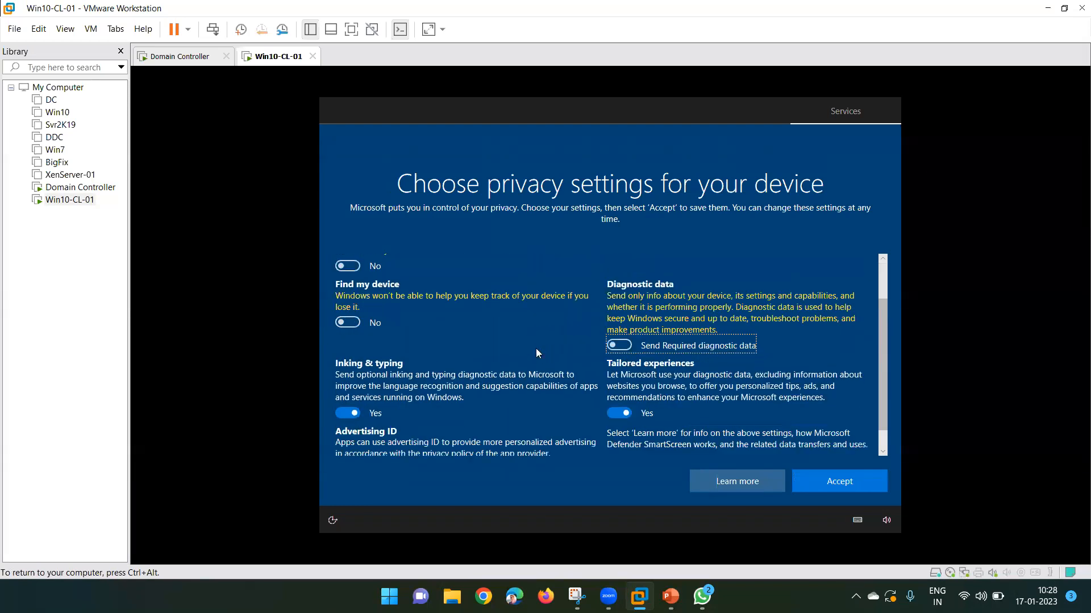
{"action": "left_click", "coordinate": [622, 388]}
{"action": "left_click", "coordinate": [347, 388]}
{"action": "left_click", "coordinate": [347, 443]}
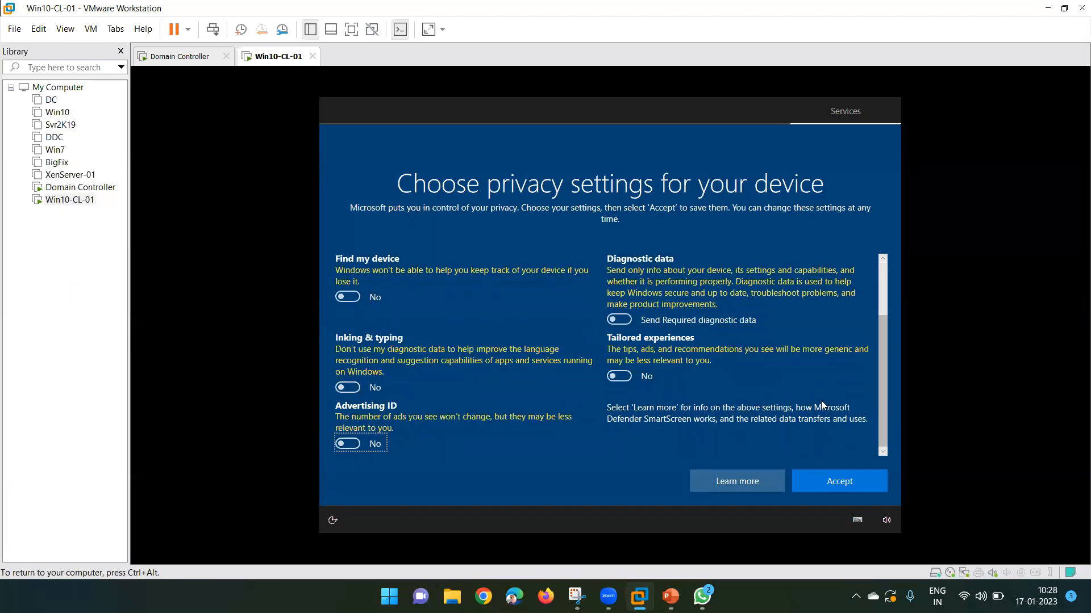
{"action": "left_click", "coordinate": [834, 483]}
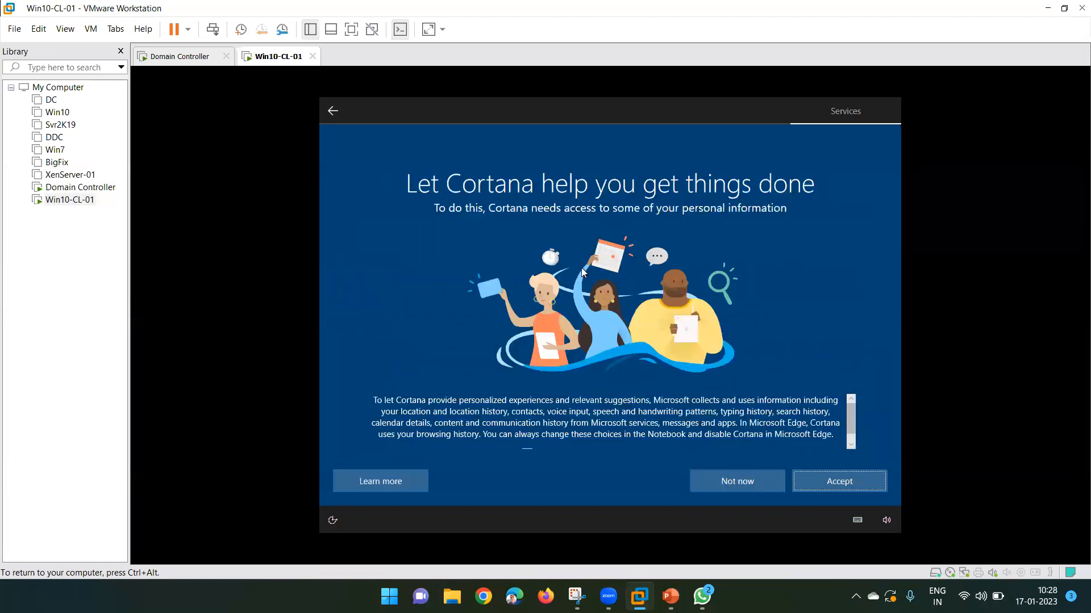
{"action": "left_click", "coordinate": [717, 479]}
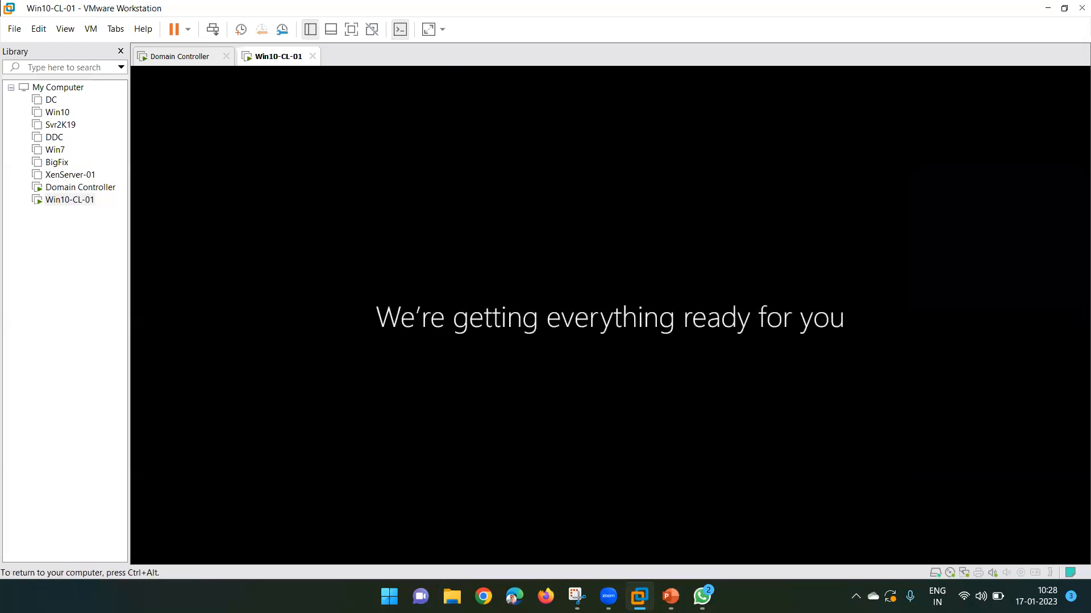
Let Win10-CL-01's Windows setup finish until the desktop with the Edge welcome prompt appears.
{"action": "key", "text": "ctrl+alt"}
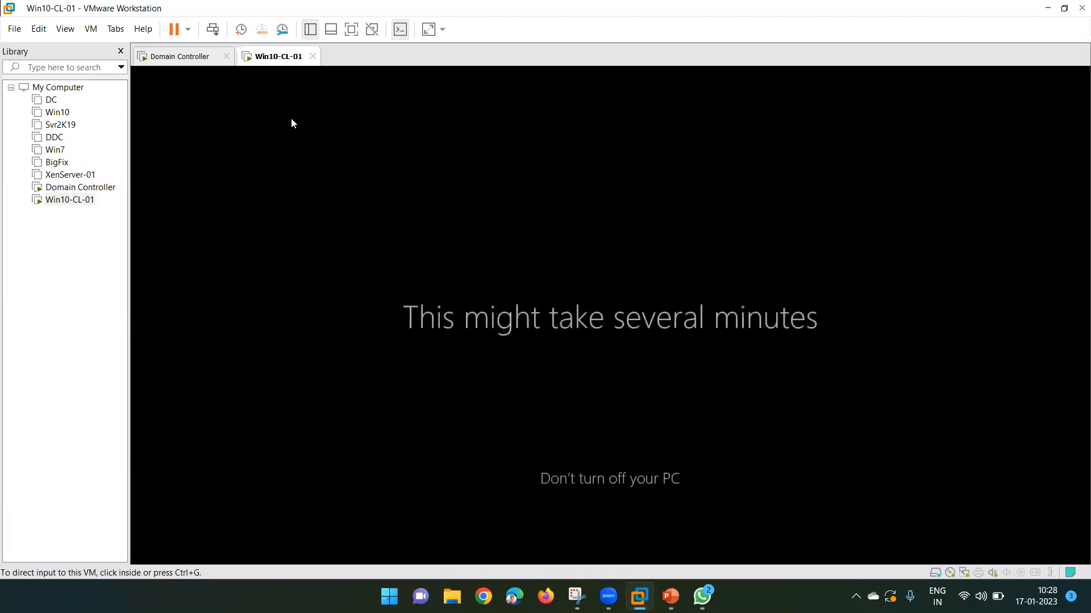
{"action": "left_click", "coordinate": [291, 119]}
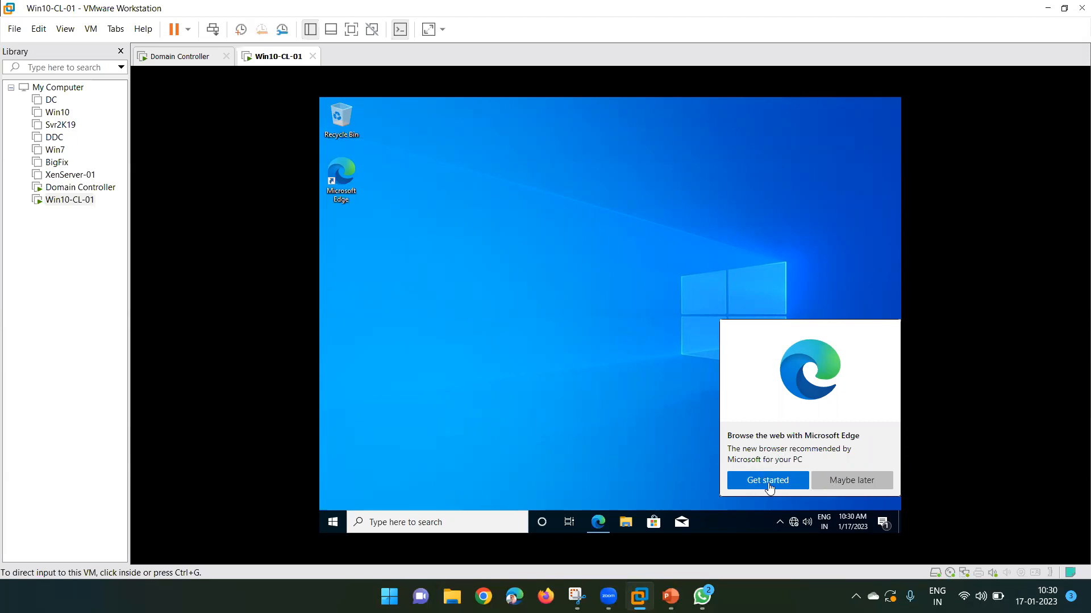
Dismiss the Edge prompt and run ipconfig in a cmd window on the client.
{"action": "left_click", "coordinate": [833, 485]}
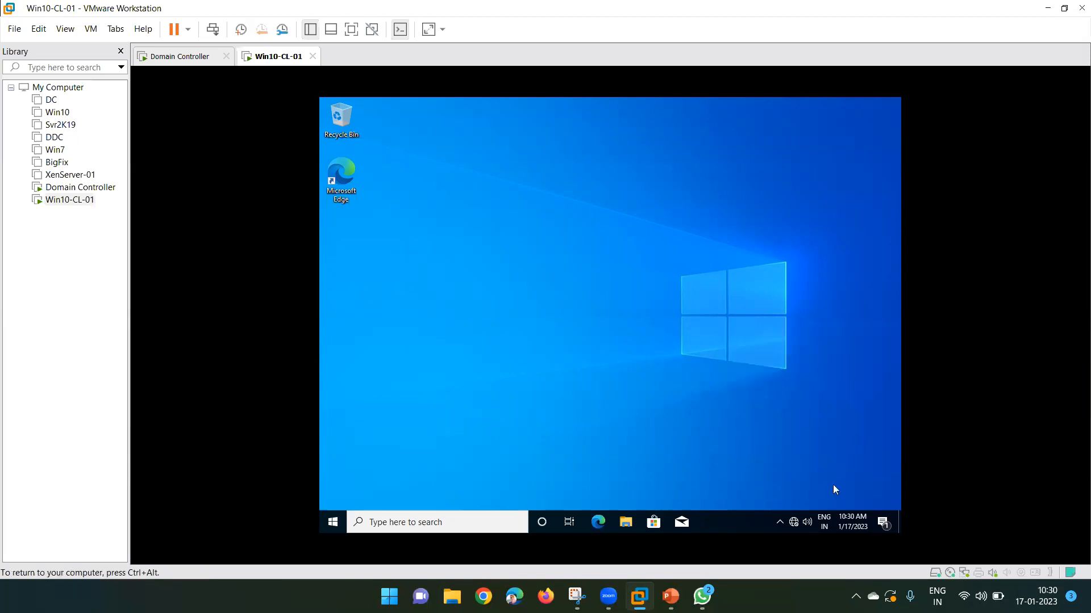
{"action": "key", "text": "super+r"}
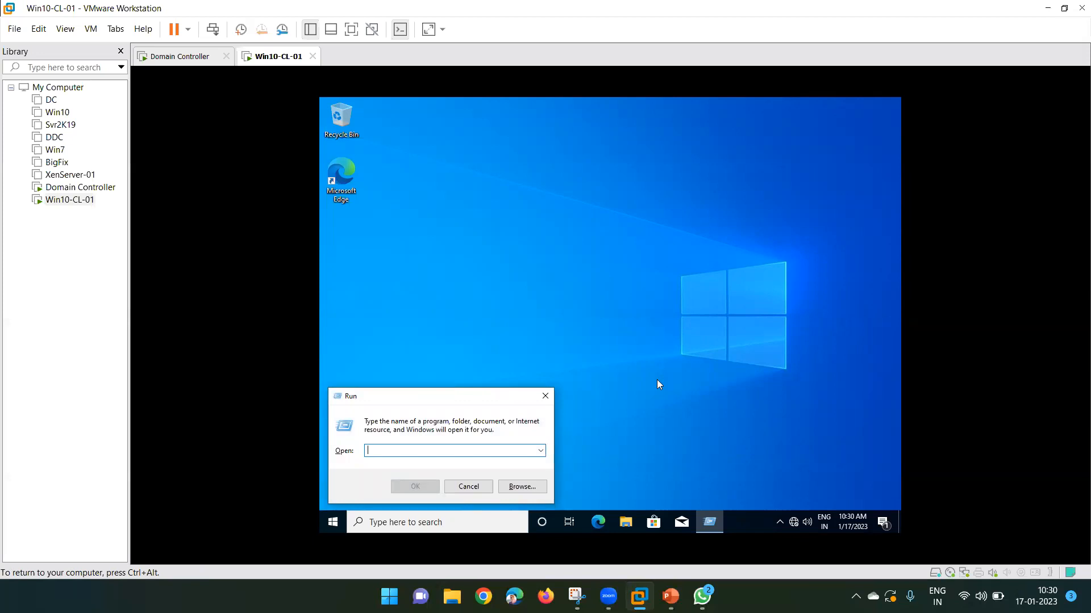
{"action": "type", "text": "cmd"}
{"action": "key", "text": "Return"}
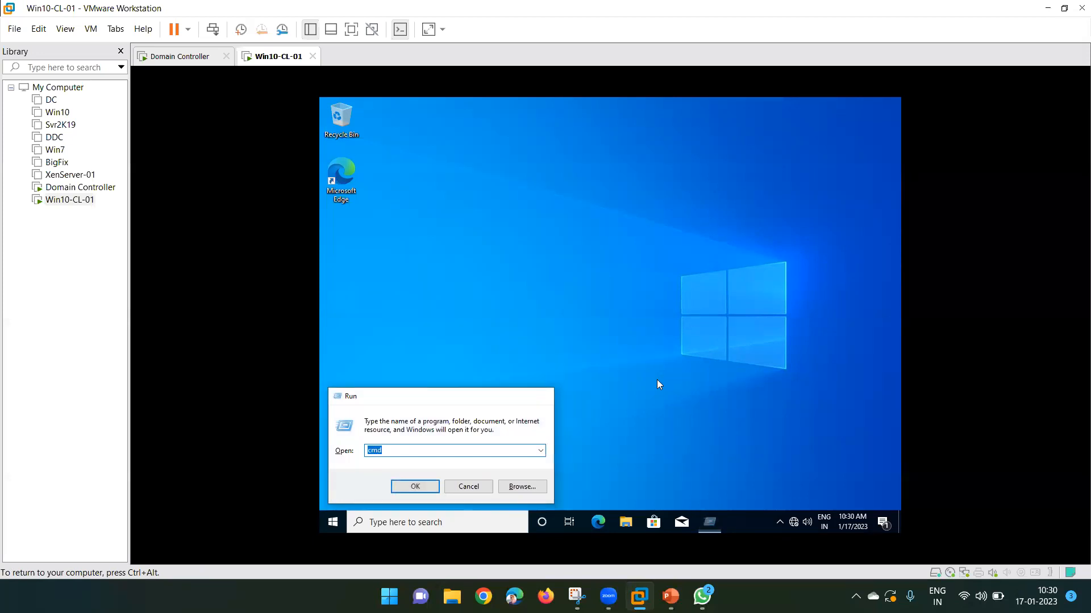
{"action": "type", "text": "ipco"}
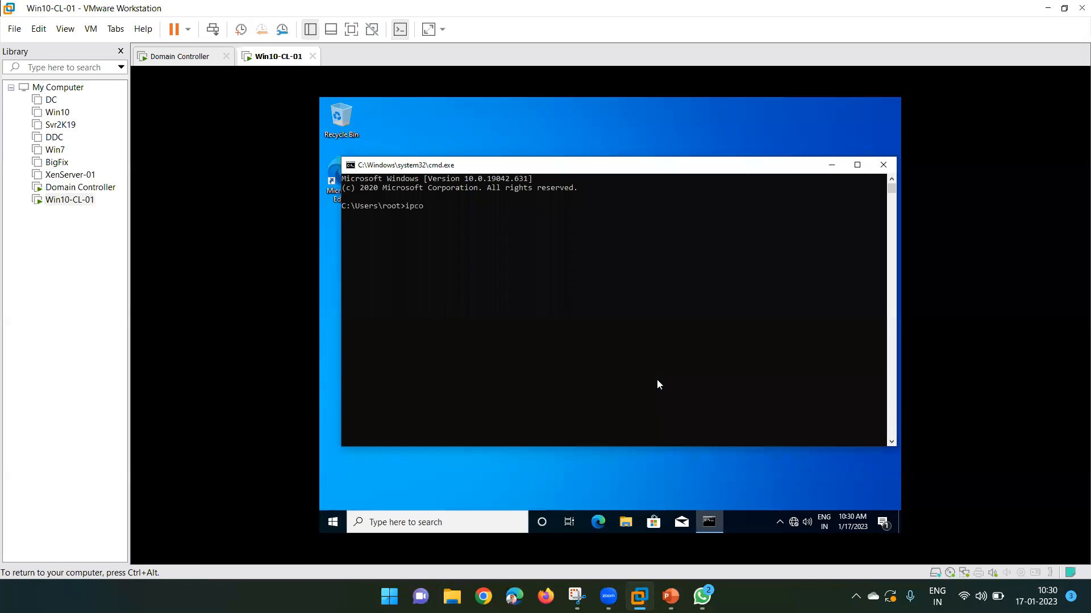
{"action": "type", "text": "nfig"}
{"action": "key", "text": "Return"}
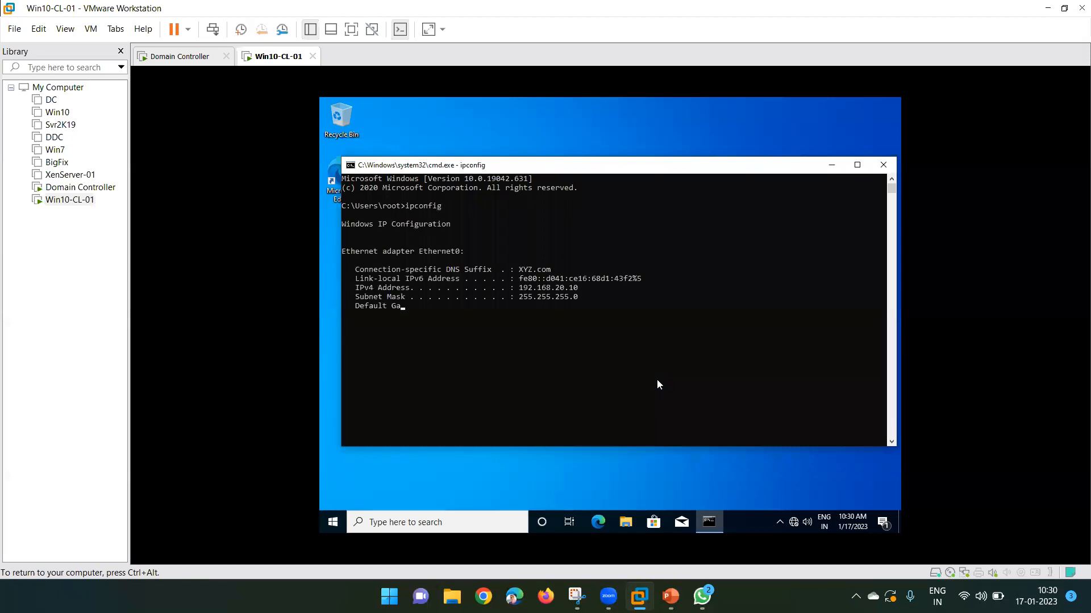
Compare IPv4 192.168.20.10 with the DC's DHCP lease, then minimize the command prompt.
{"action": "left_click", "coordinate": [521, 289]}
{"action": "left_click_drag", "start_coordinate": [522, 291], "coordinate": [575, 290]}
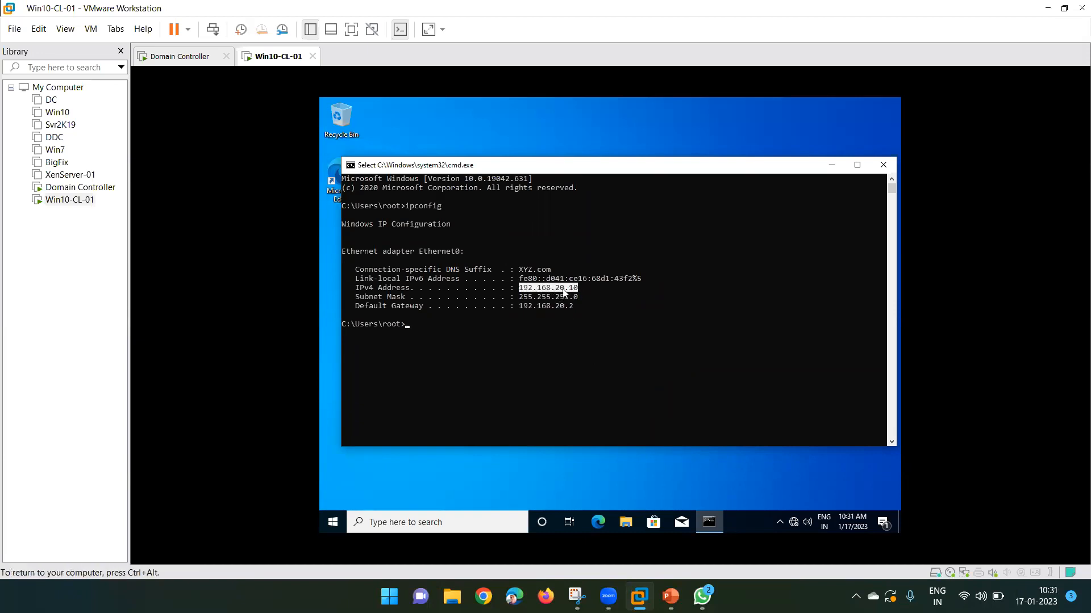
{"action": "left_click", "coordinate": [185, 57]}
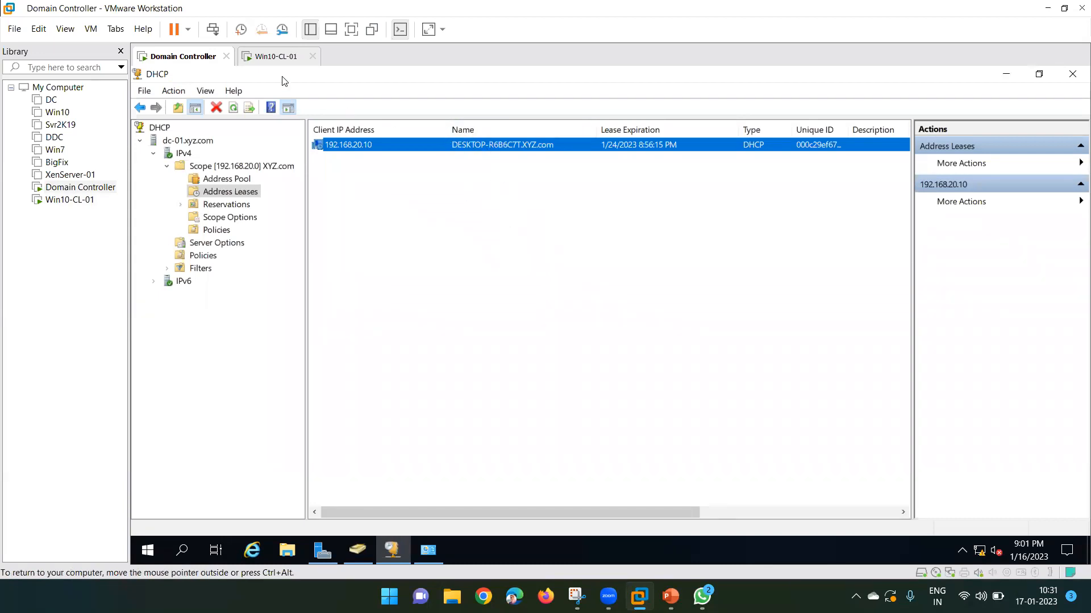
{"action": "left_click", "coordinate": [268, 56]}
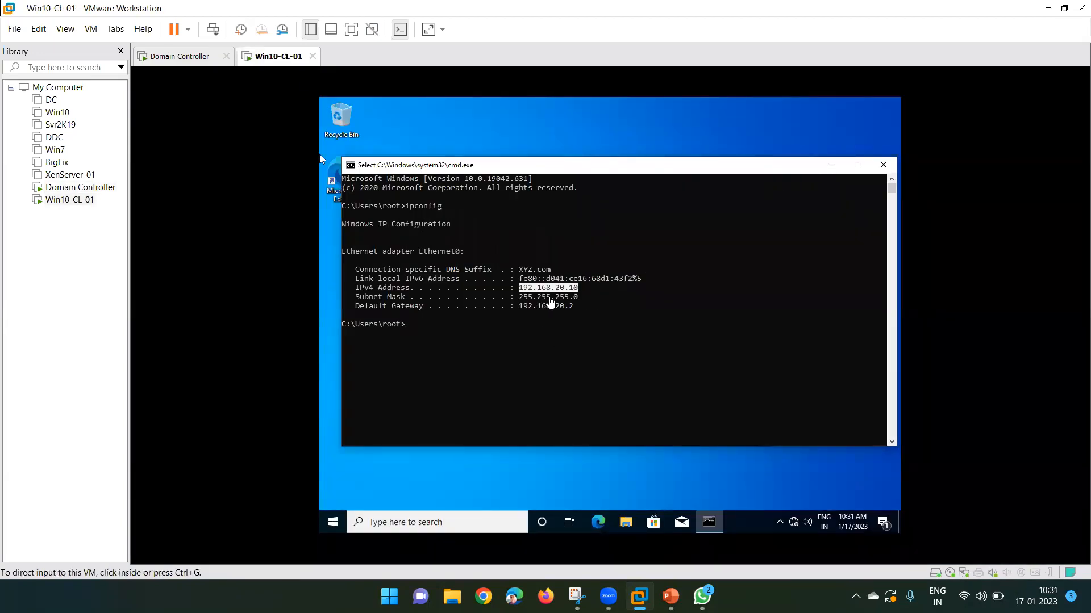
{"action": "left_click", "coordinate": [830, 169]}
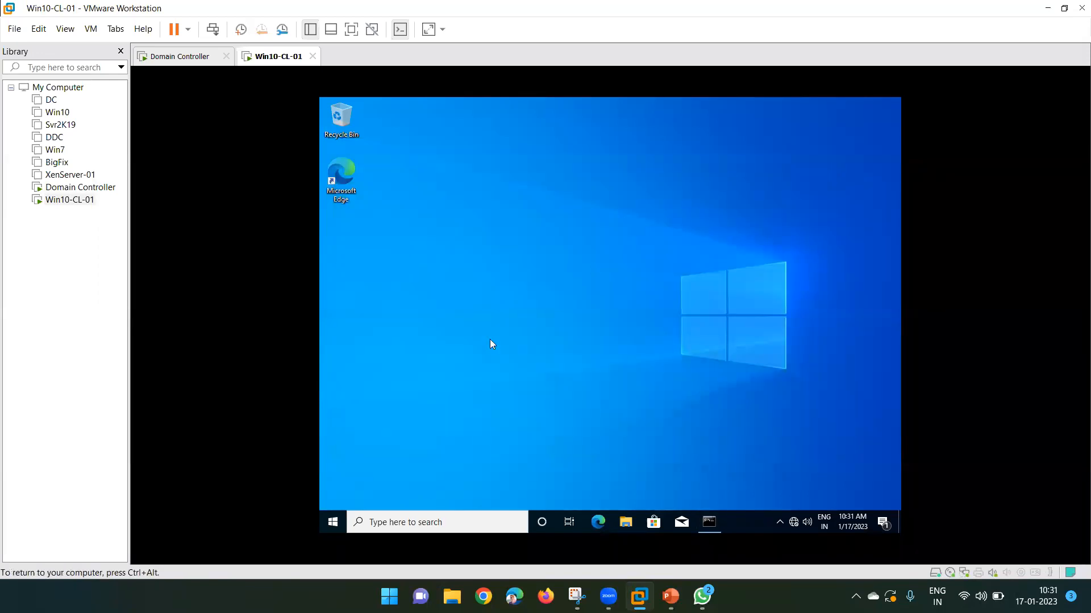
Open This PC's Properties from File Explorer and scroll the About page to Related settings.
{"action": "left_click", "coordinate": [625, 522]}
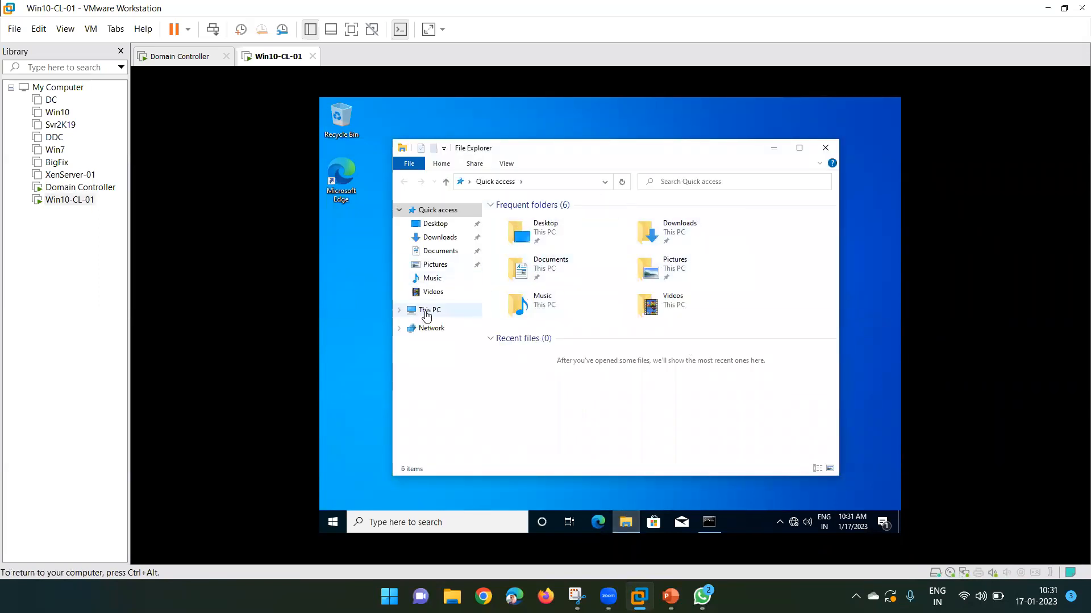
{"action": "left_click", "coordinate": [427, 311]}
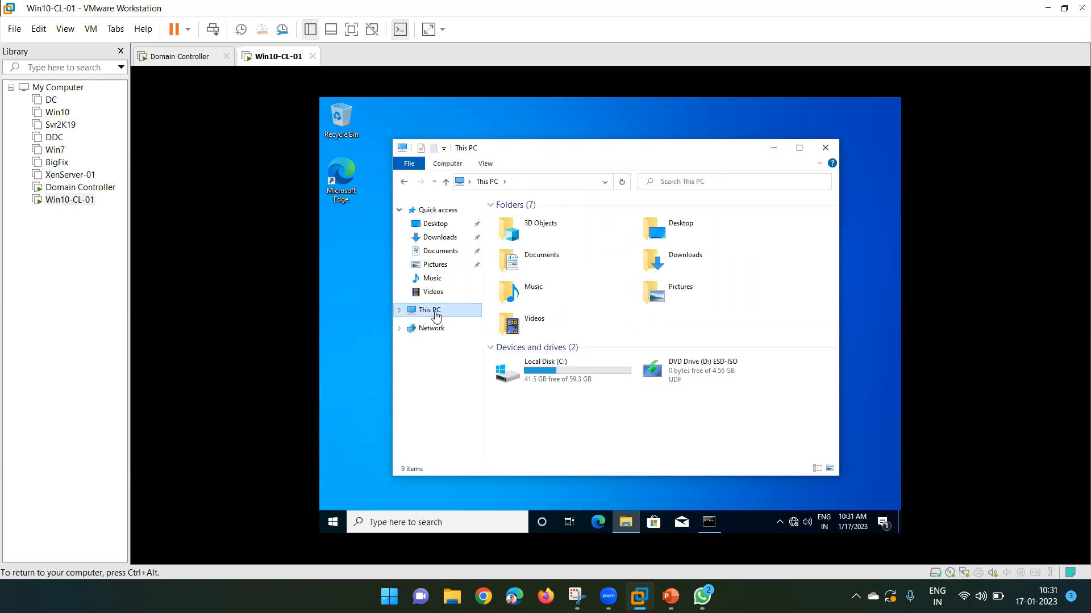
{"action": "right_click", "coordinate": [435, 314]}
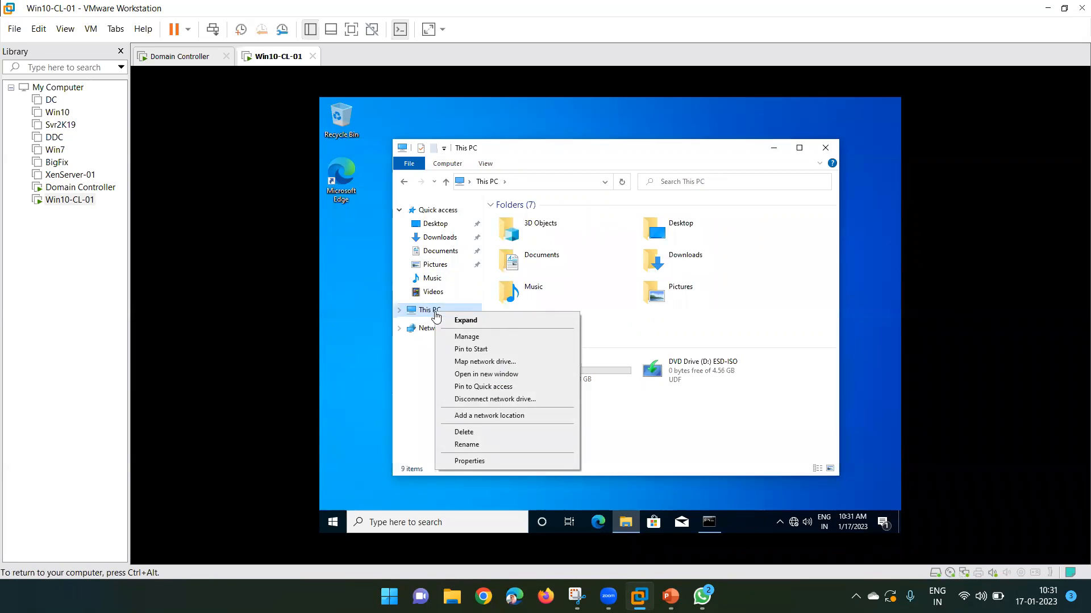
{"action": "left_click", "coordinate": [481, 462]}
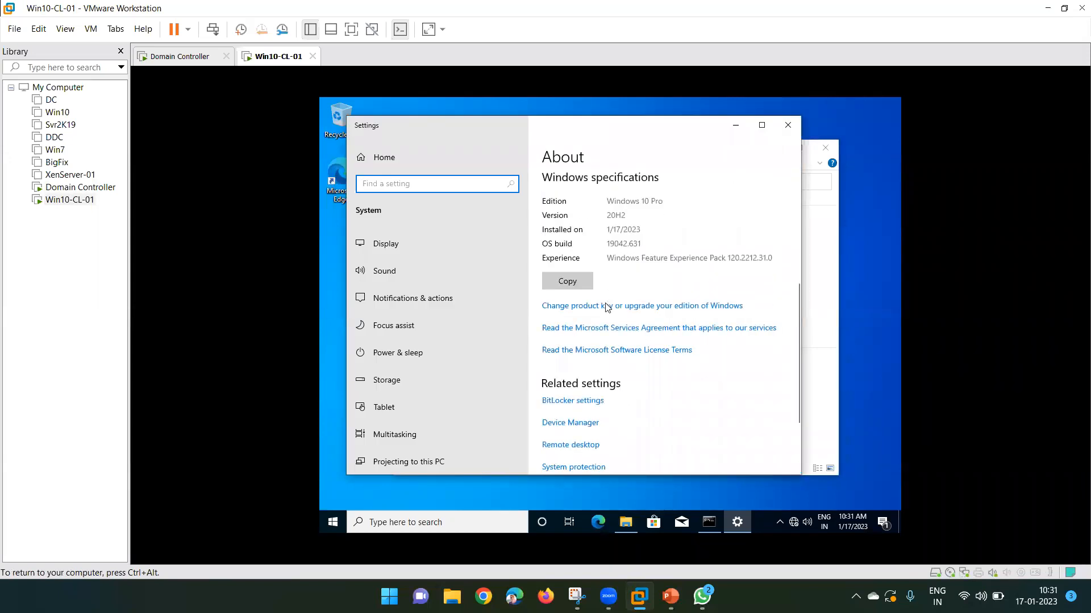
{"action": "scroll", "coordinate": [607, 307], "scroll_direction": "down", "scroll_amount": 2}
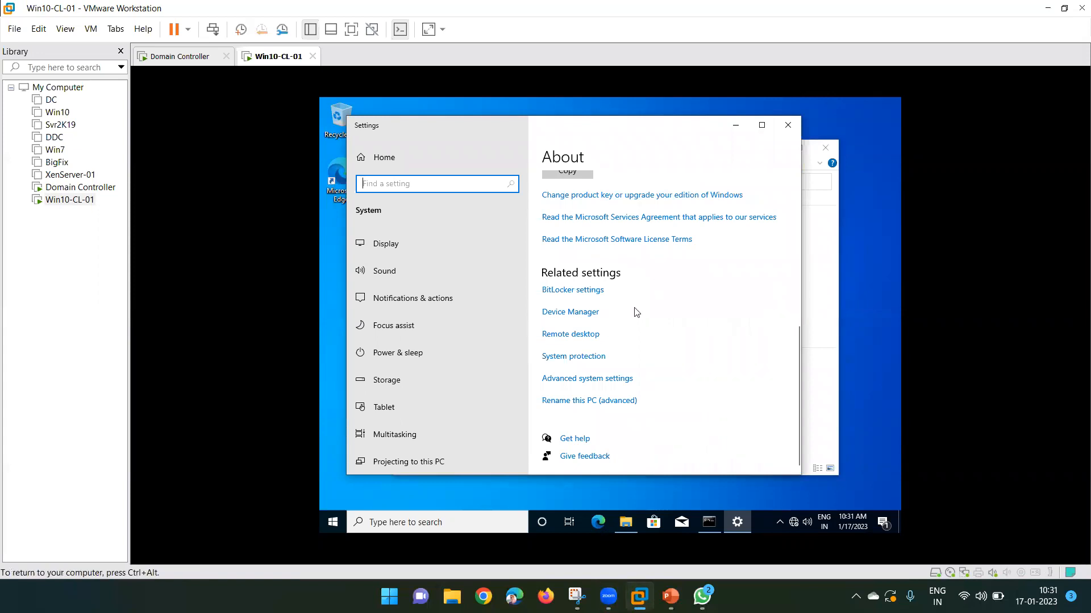
Open System Properties via 'Rename this PC (advanced)', showing DESKTOP-R6B6C7T in WORKGROUP.
{"action": "left_click", "coordinate": [584, 403]}
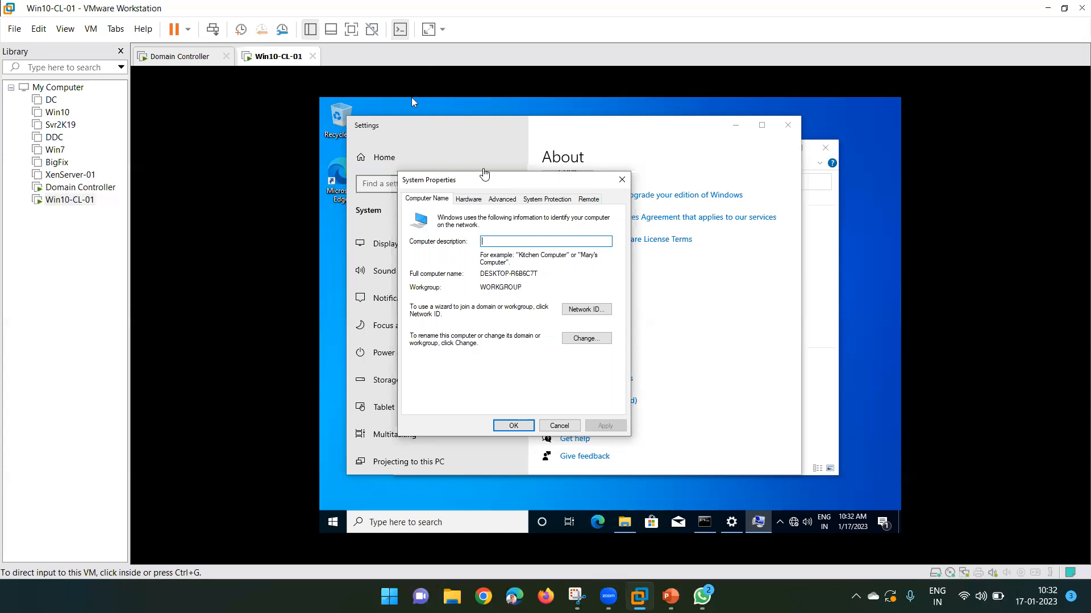
{"action": "left_click", "coordinate": [463, 183]}
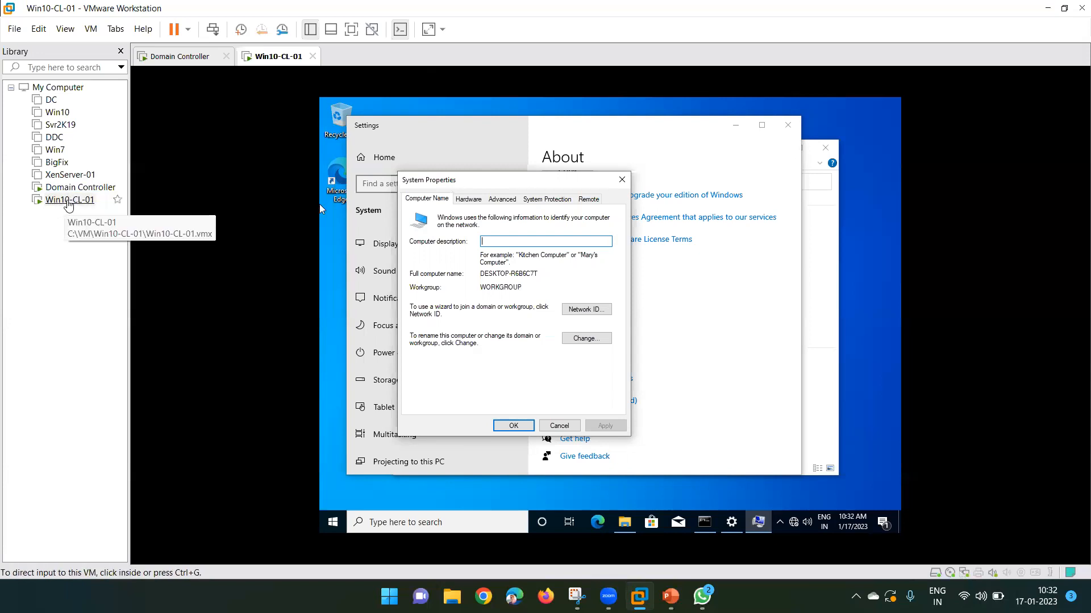
Change the computer name to Win10-CL-01 and set Domain membership to xyz.com.
{"action": "left_click", "coordinate": [588, 339]}
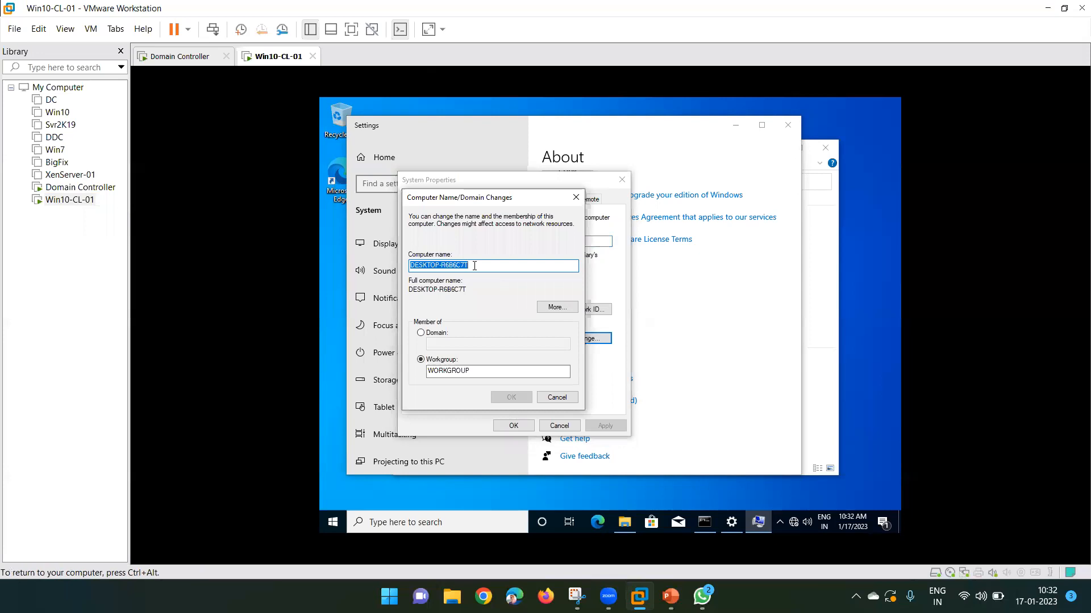
{"action": "type", "text": "Win"}
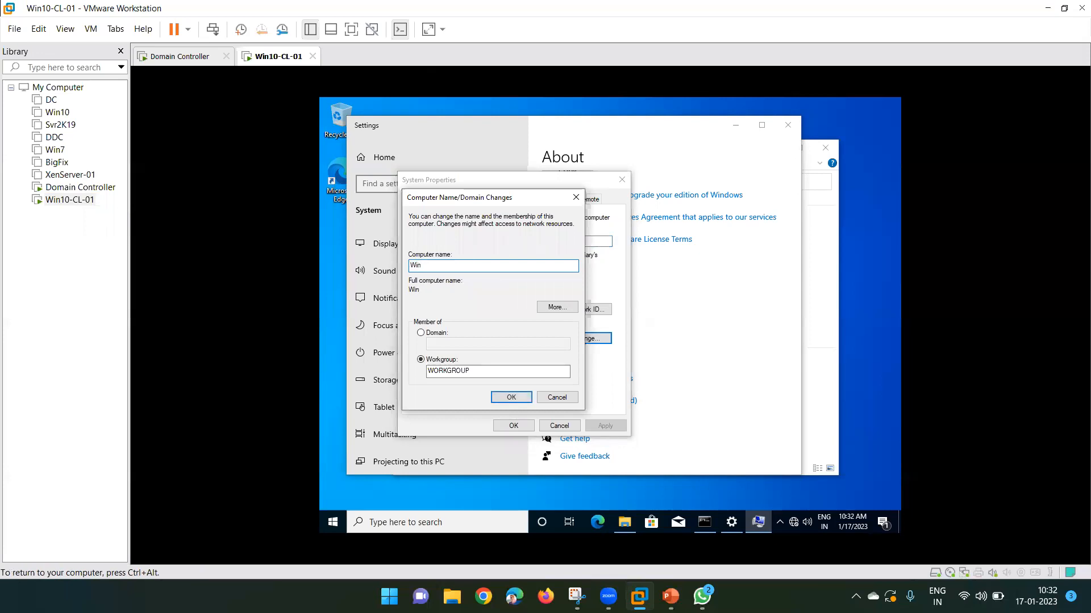
{"action": "type", "text": "10-CL-01"}
{"action": "left_click", "coordinate": [421, 333]}
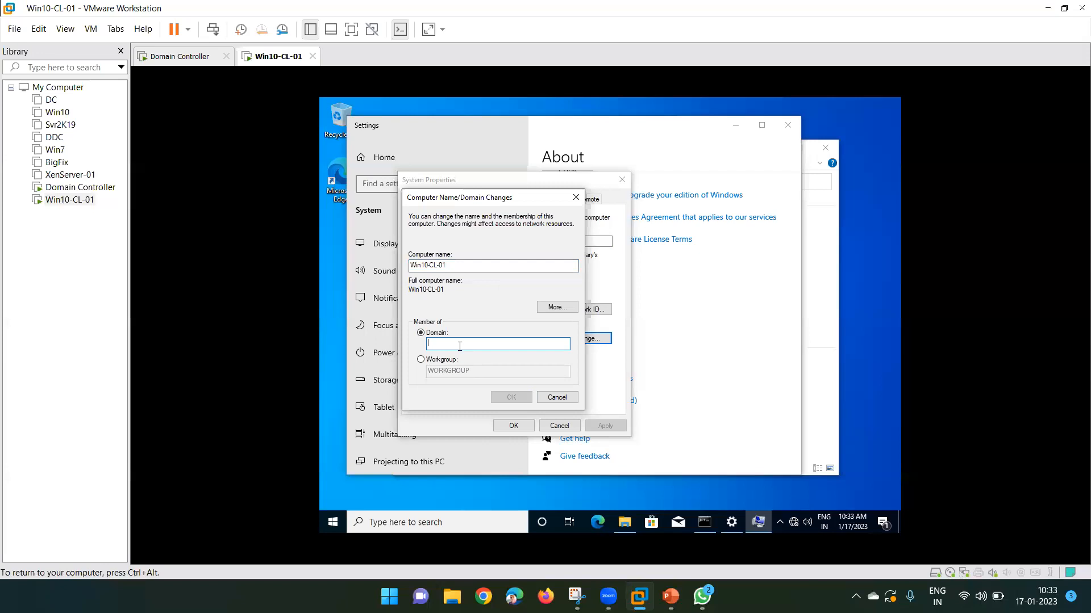
{"action": "type", "text": "xyz.com"}
Submit the name/domain change, then bring up Active Directory Users and Computers on the DC.
{"action": "left_click", "coordinate": [513, 397]}
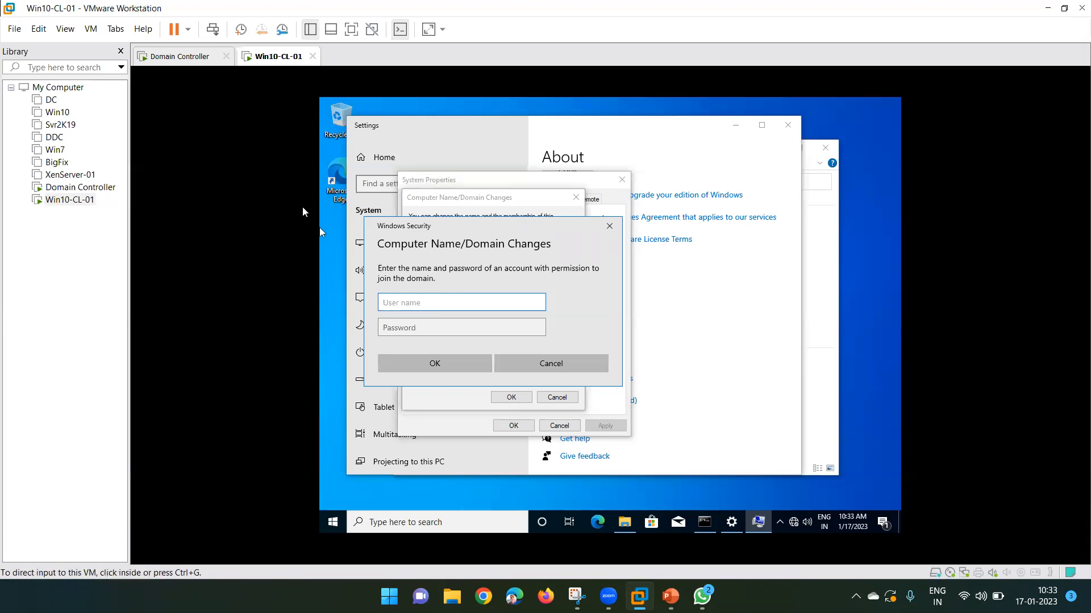
{"action": "left_click", "coordinate": [181, 56]}
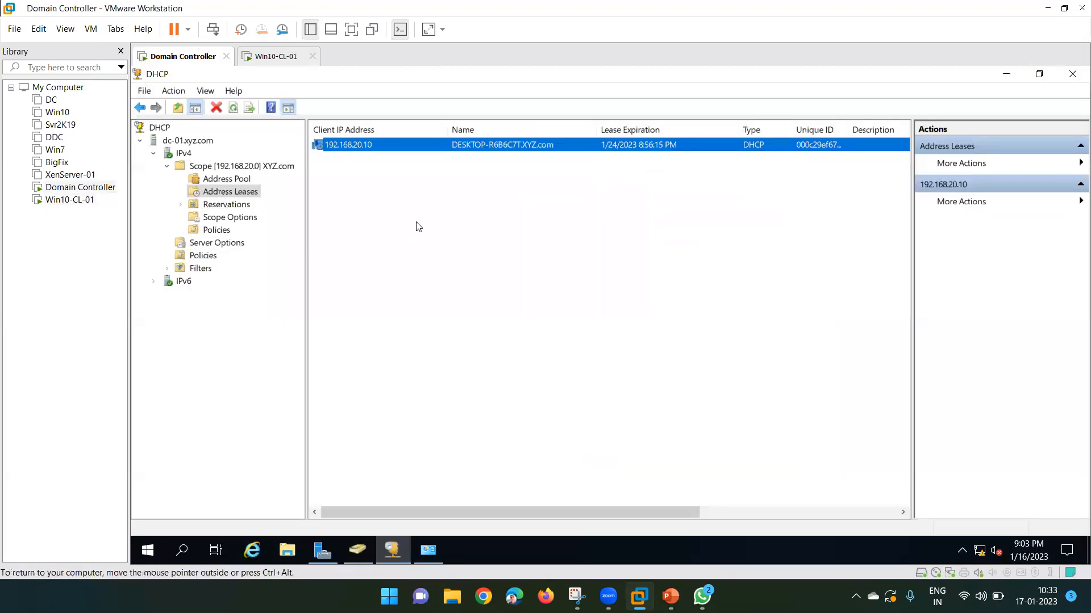
{"action": "left_click", "coordinate": [351, 558]}
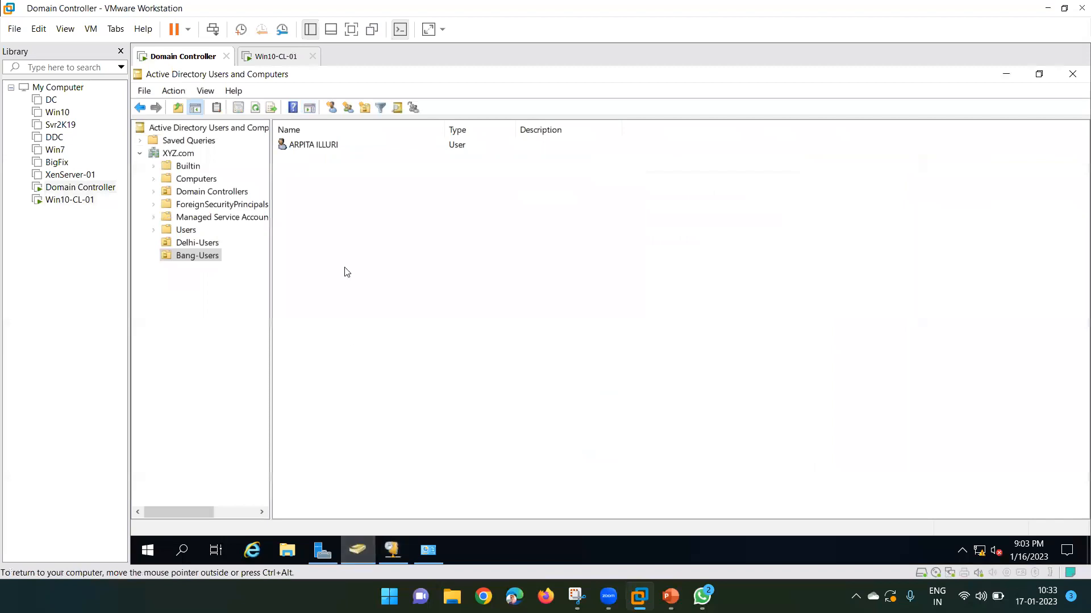
Browse ADUC's Users, Bang-Users and empty Computers containers, then focus the client's User name field.
{"action": "left_click", "coordinate": [184, 231]}
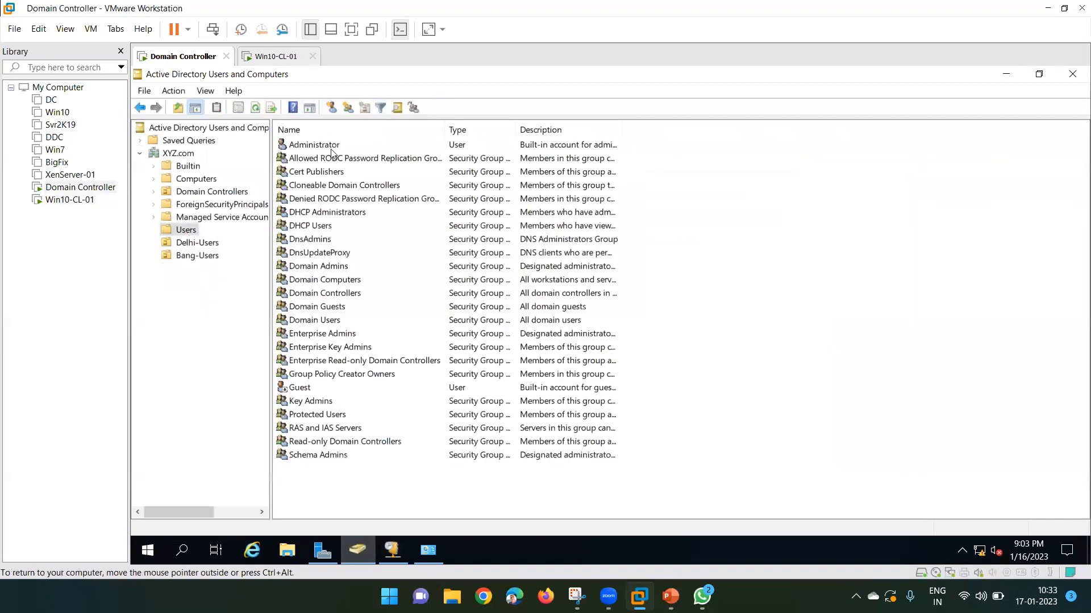
{"action": "left_click", "coordinate": [325, 147]}
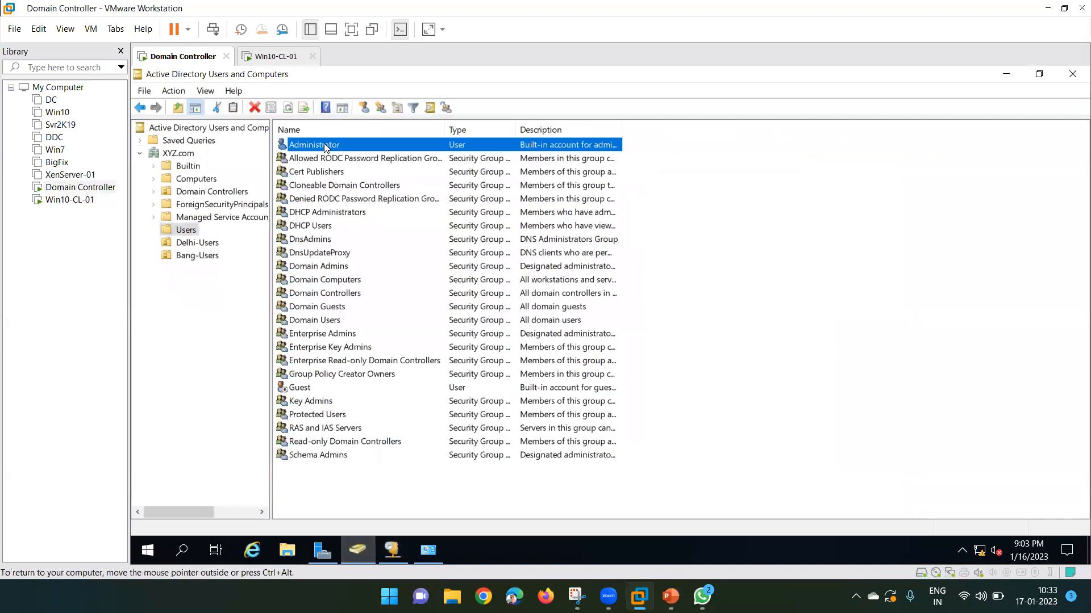
{"action": "left_click", "coordinate": [199, 256]}
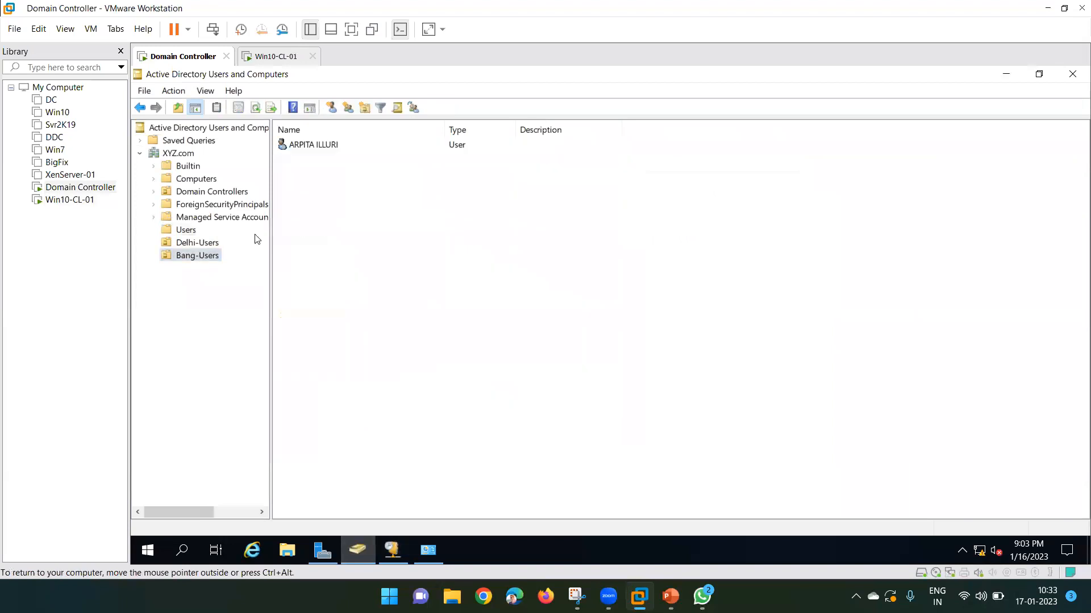
{"action": "left_click", "coordinate": [327, 149]}
{"action": "left_click", "coordinate": [200, 181]}
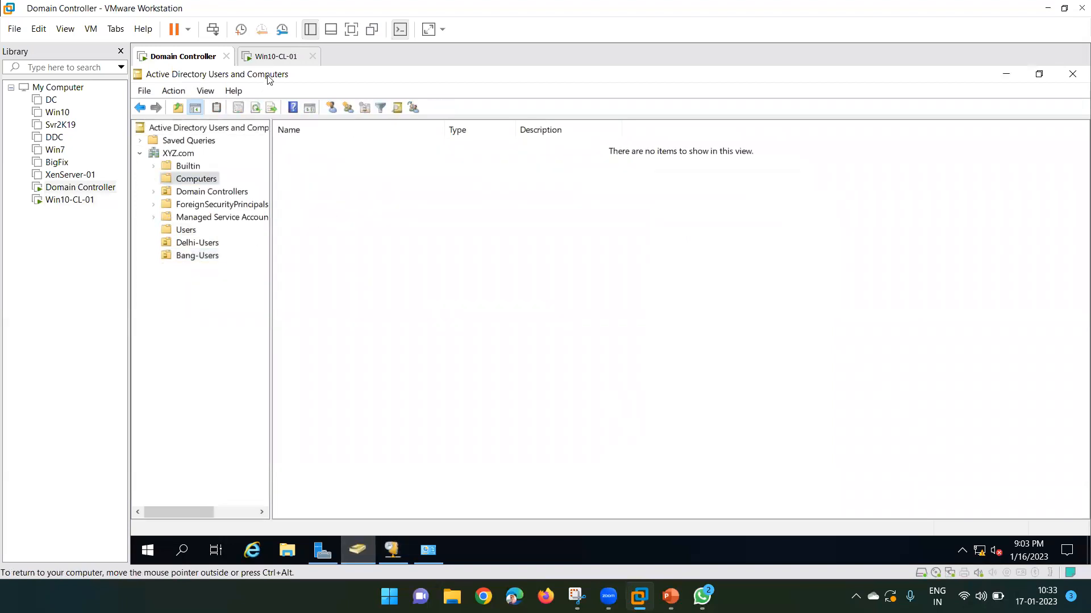
{"action": "left_click", "coordinate": [274, 57]}
{"action": "left_click", "coordinate": [453, 307]}
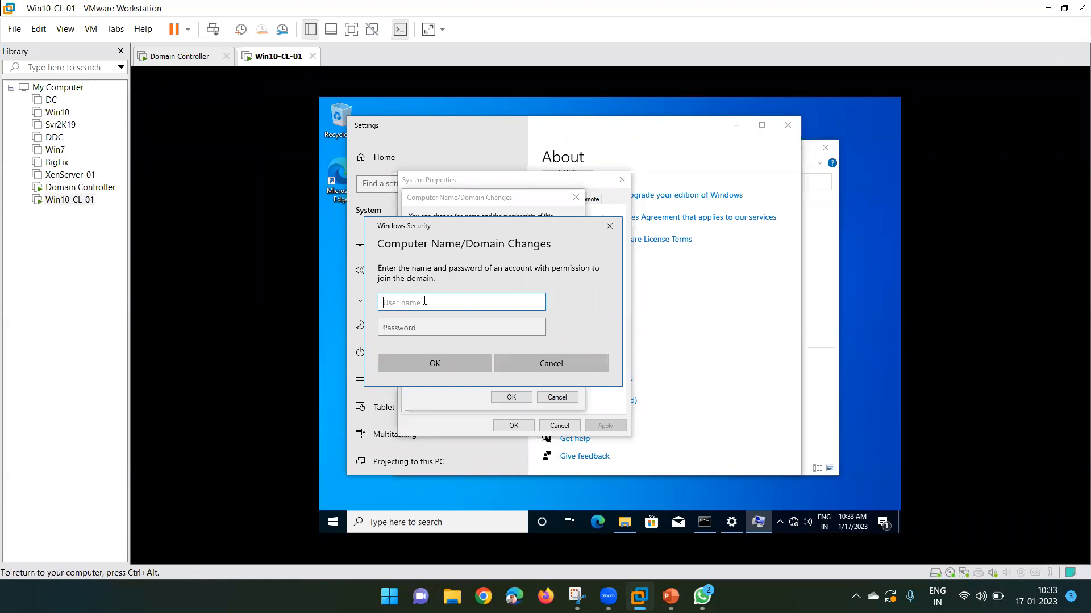
Enter the domain administrator user name and password to authorize joining xyz.com.
{"action": "type", "text": "xyz\\administrator"}
{"action": "key", "text": "Tab"}
{"action": "type", "text": "••••••••"}
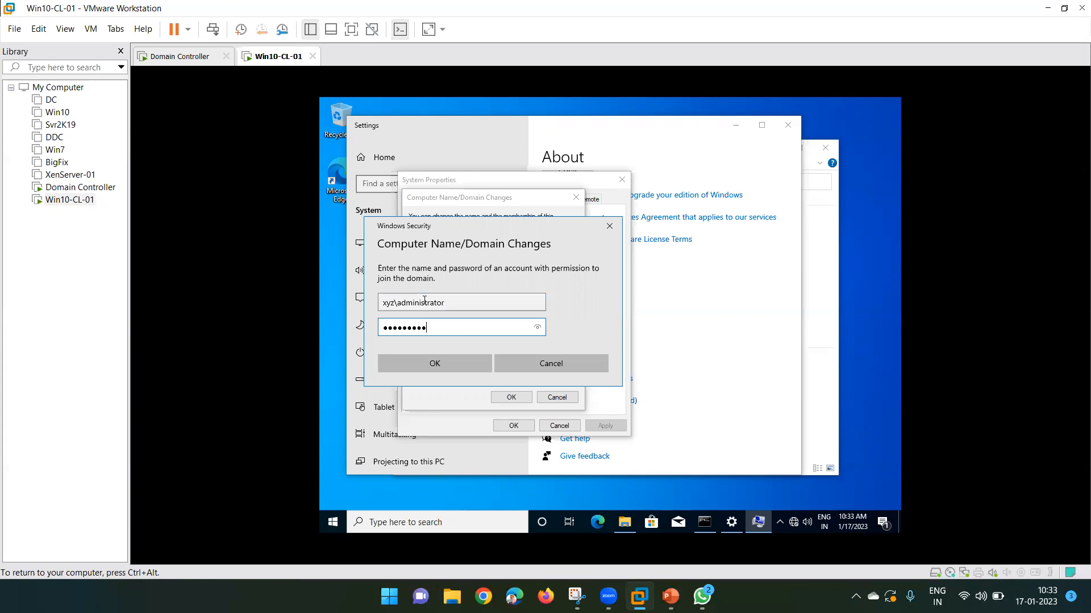
{"action": "left_click", "coordinate": [433, 364]}
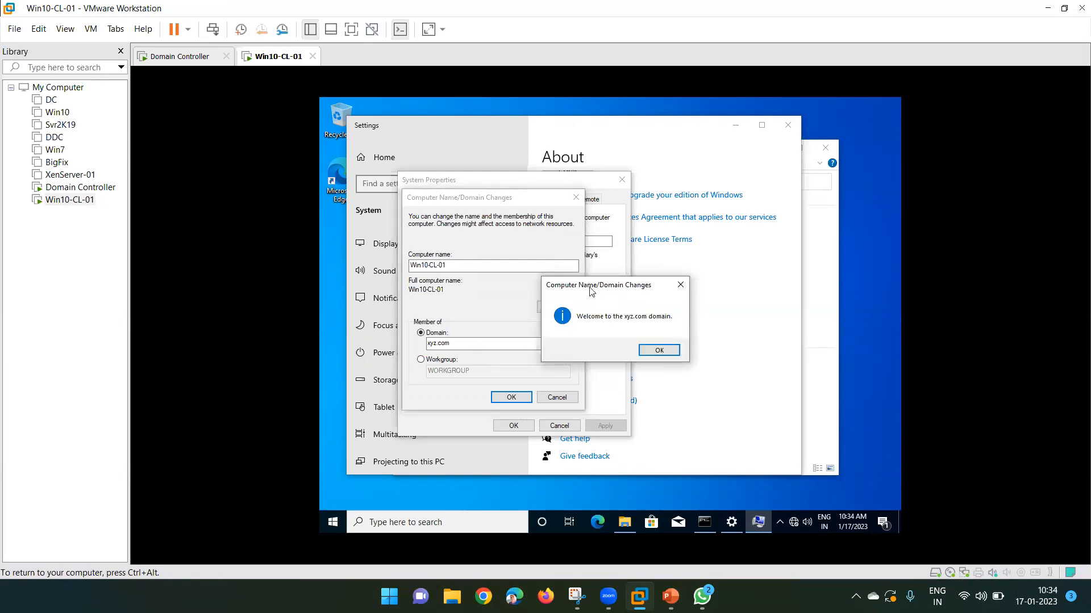
Acknowledge the domain welcome and restart notices, close System Properties, and choose Restart Later.
{"action": "left_click_drag", "start_coordinate": [591, 285], "coordinate": [550, 250]}
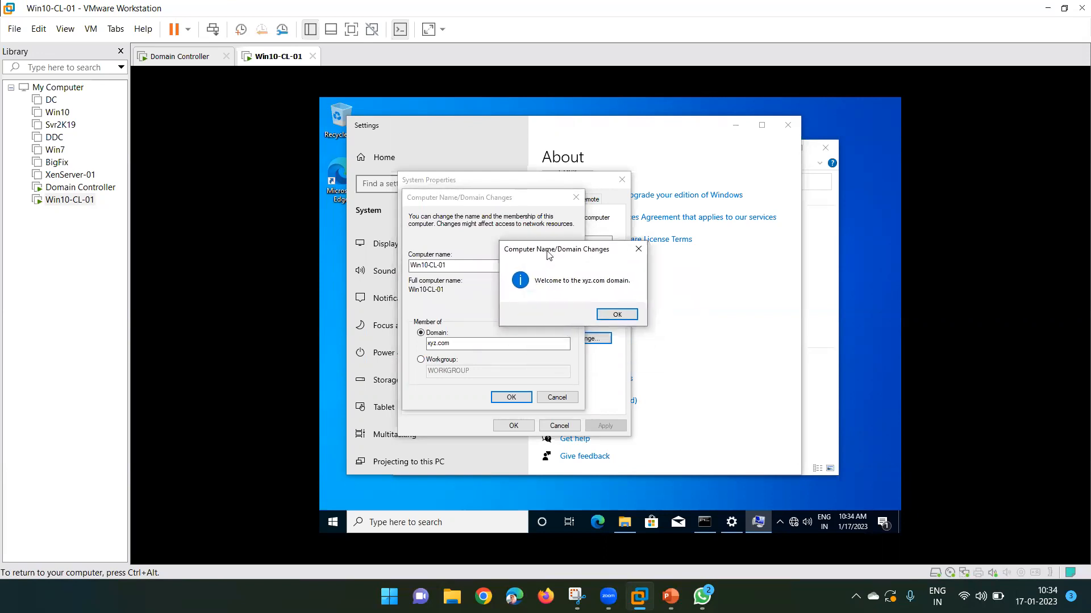
{"action": "left_click", "coordinate": [618, 314]}
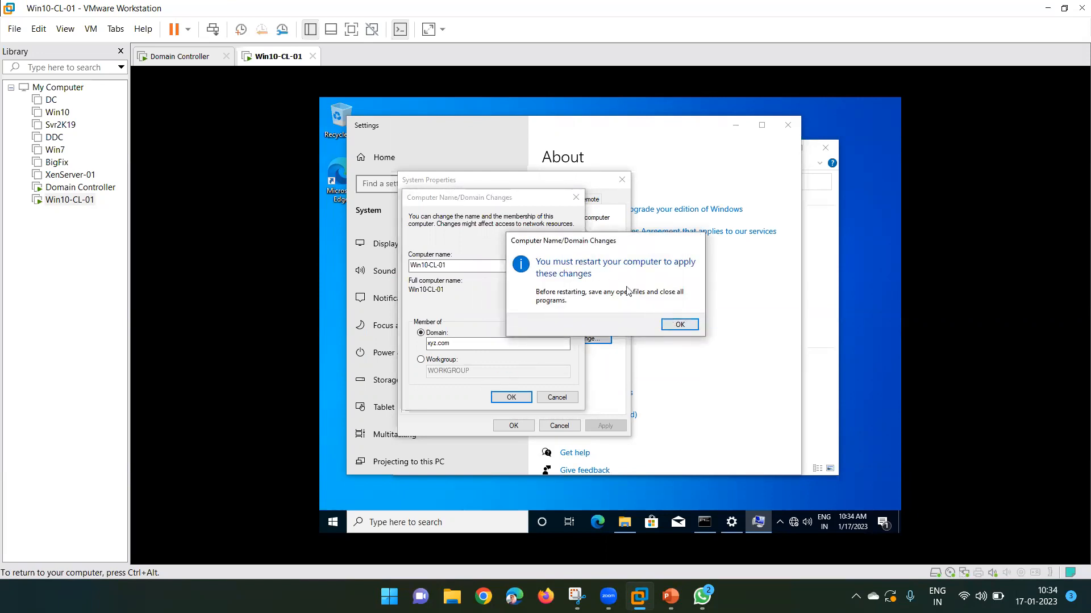
{"action": "left_click", "coordinate": [682, 326]}
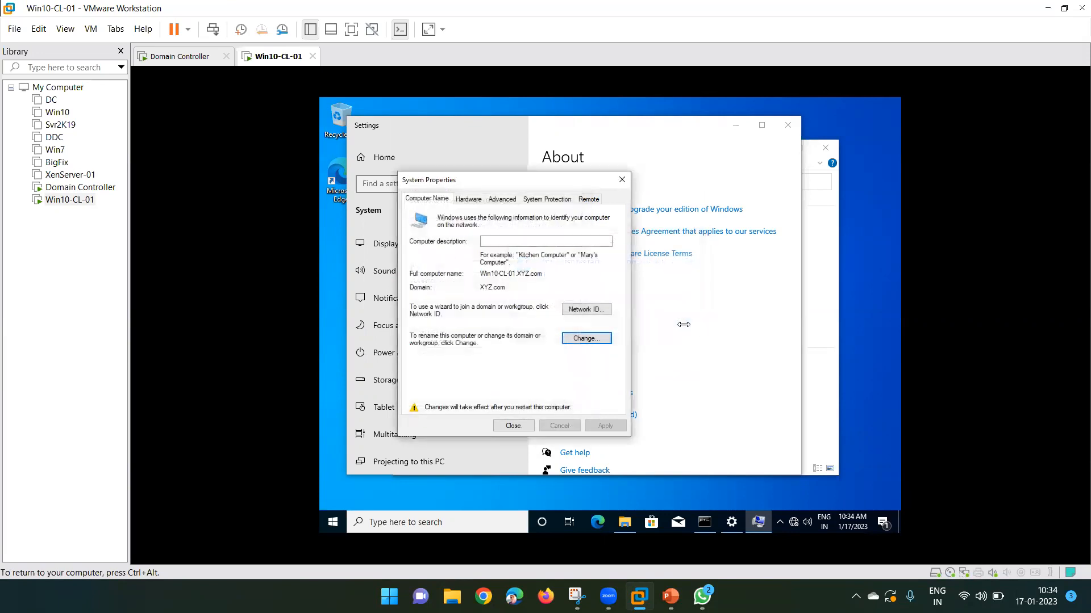
{"action": "left_click", "coordinate": [510, 425]}
{"action": "left_click", "coordinate": [671, 321]}
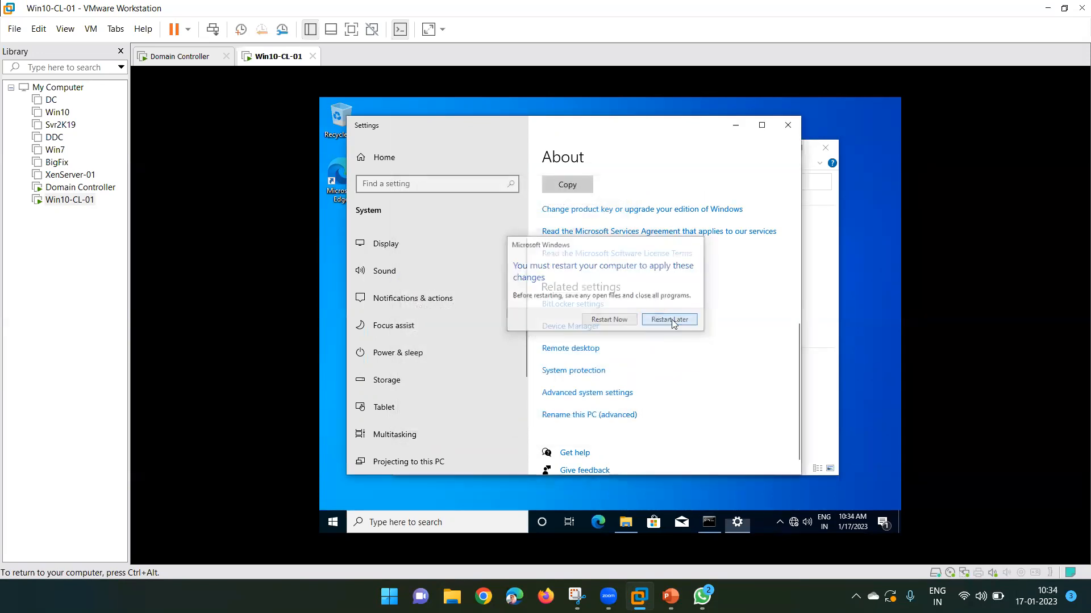
Close Settings and mount the VMware Tools disc on Win10-CL-01.
{"action": "left_click", "coordinate": [788, 125]}
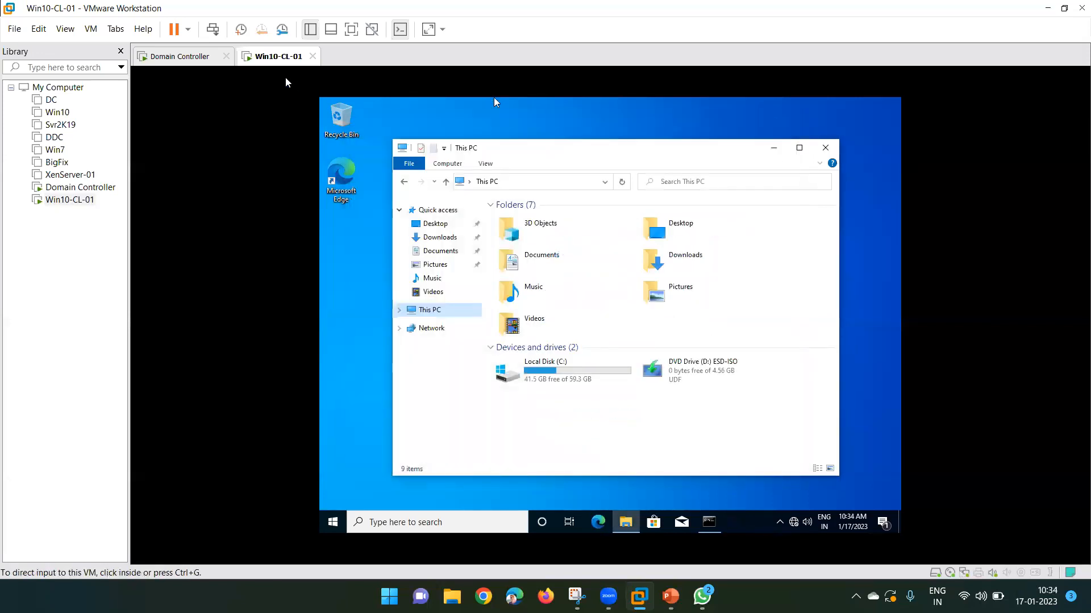
{"action": "right_click", "coordinate": [269, 61]}
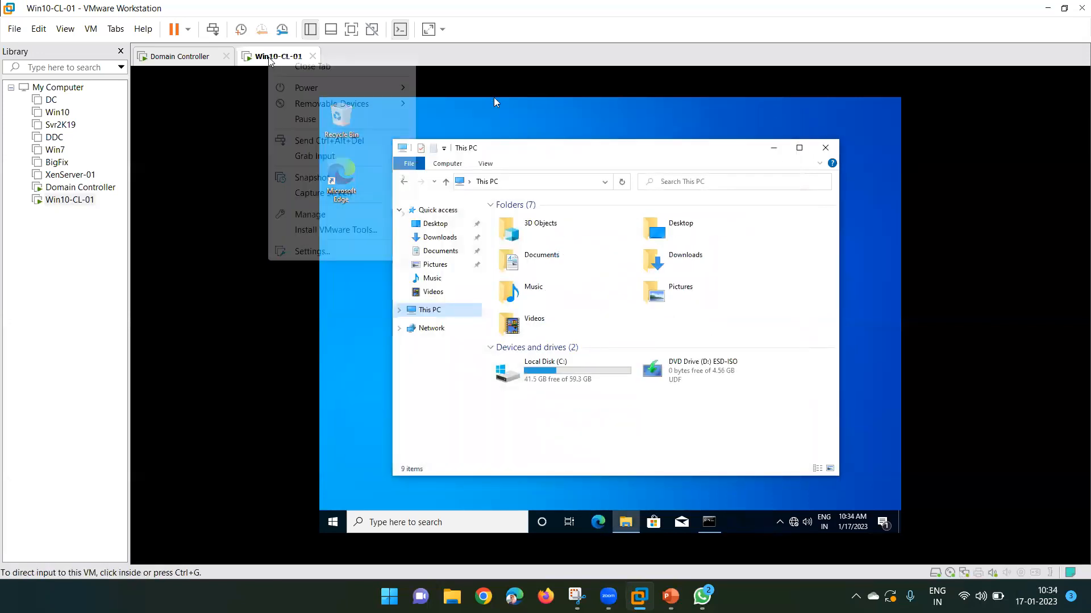
{"action": "left_click", "coordinate": [327, 231]}
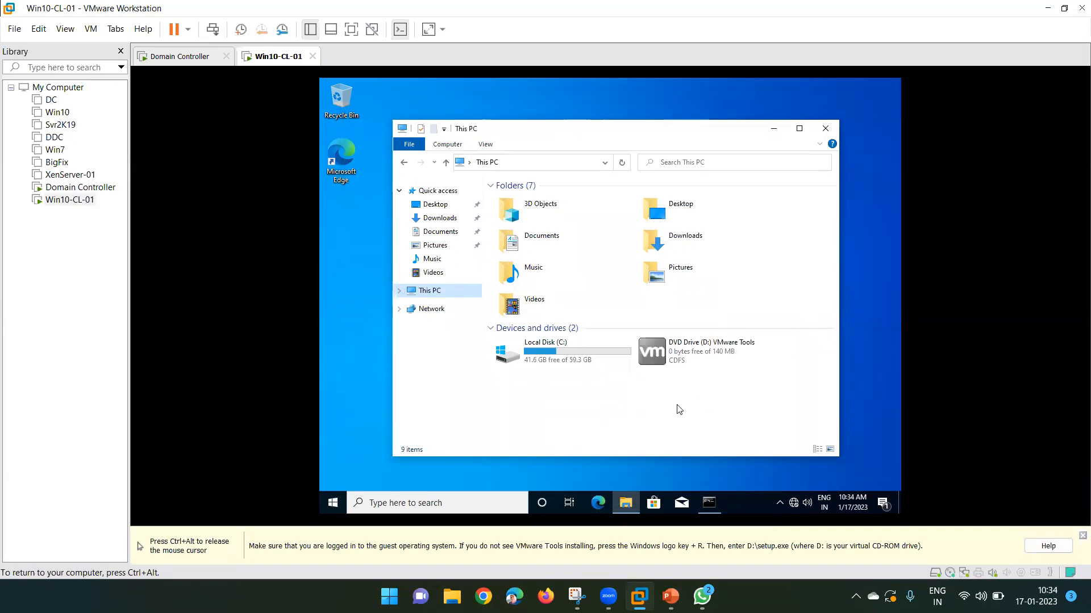
Run the installer from DVD Drive (D:), approve the UAC prompt, and dismiss AutoPlay.
{"action": "right_click", "coordinate": [687, 357]}
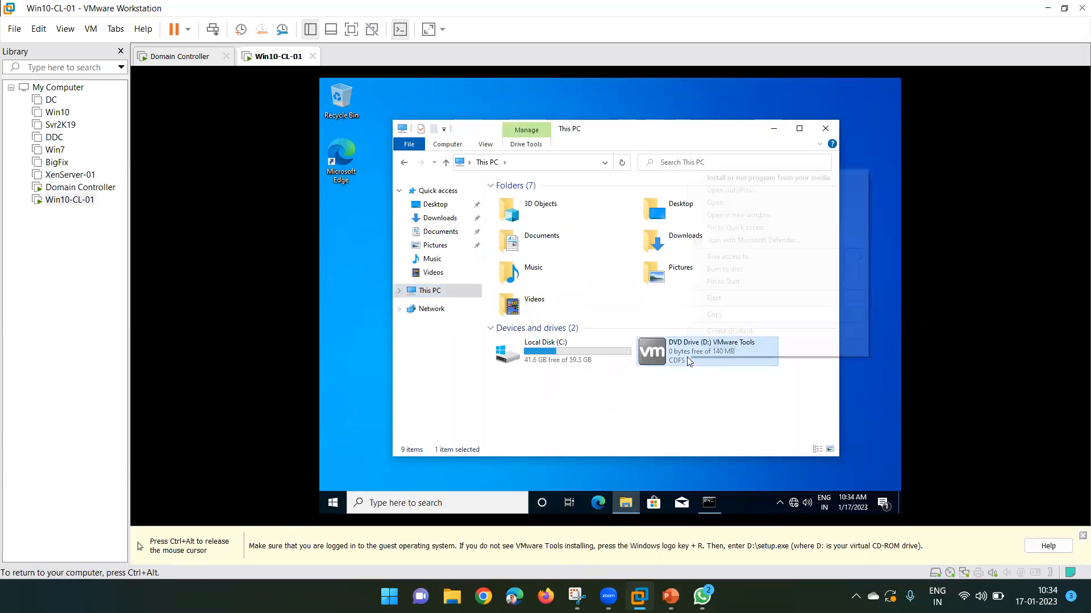
{"action": "left_click", "coordinate": [744, 181]}
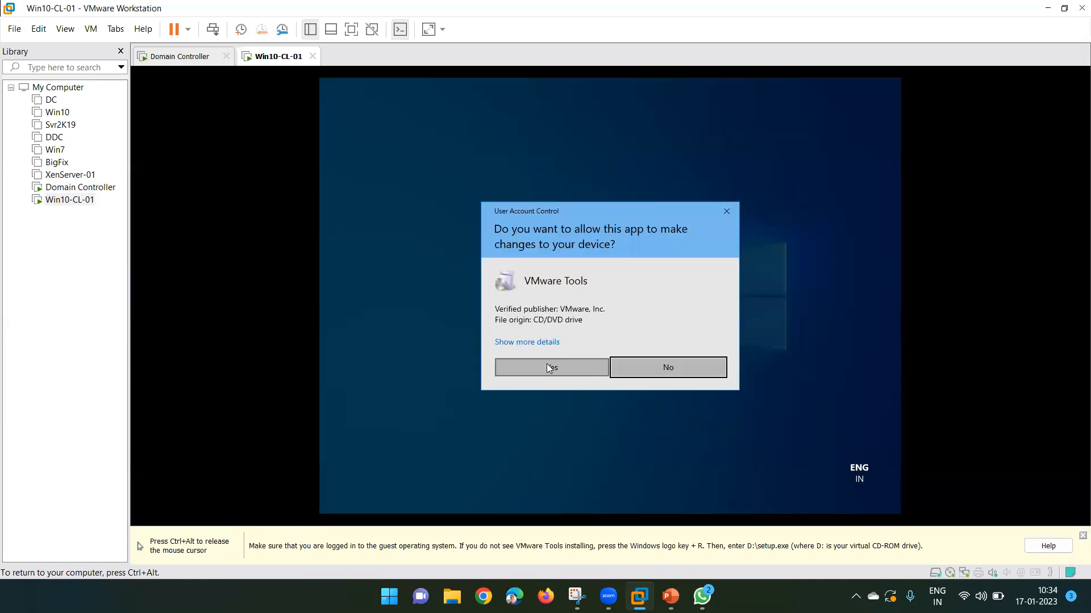
{"action": "left_click", "coordinate": [547, 363]}
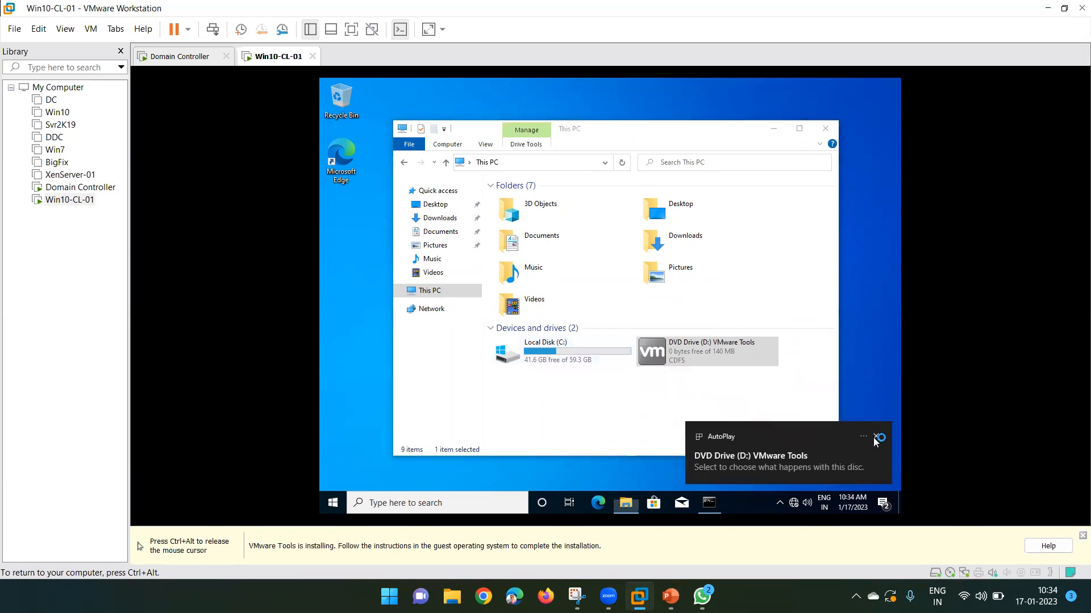
{"action": "left_click", "coordinate": [875, 438]}
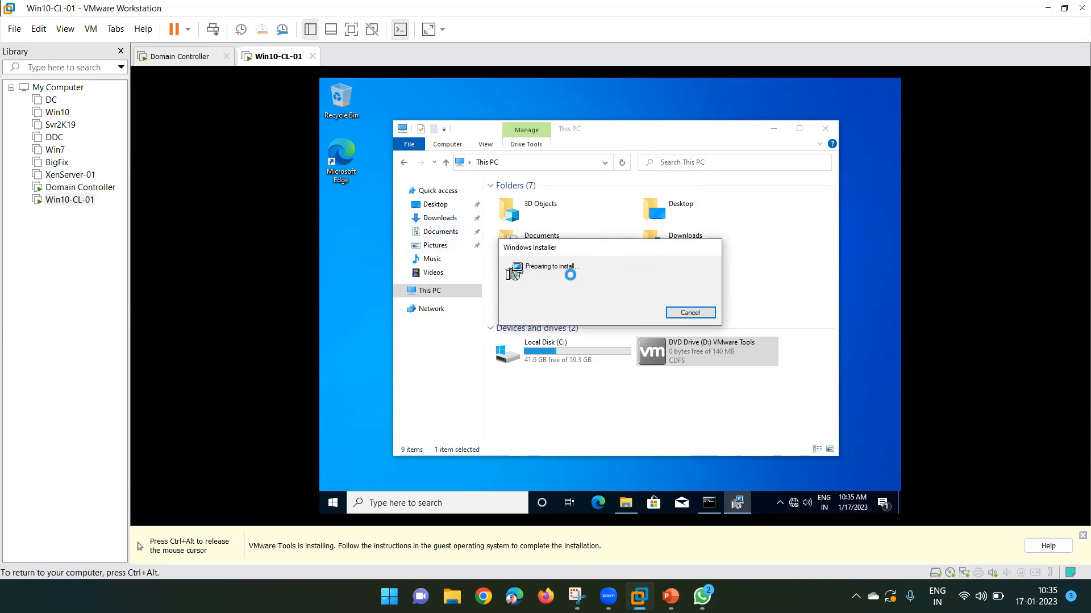
{"action": "key", "text": "ctrl+alt"}
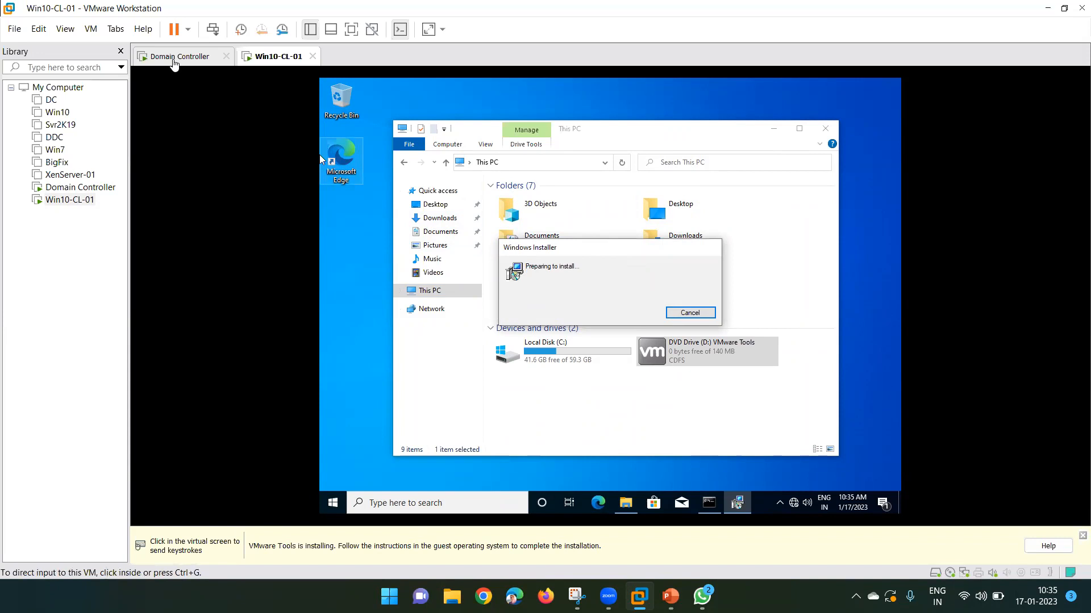
Refresh ADUC's Computers container on the DC and select the new WIN10-CL-01 account.
{"action": "left_click", "coordinate": [174, 59]}
{"action": "left_click", "coordinate": [545, 320]}
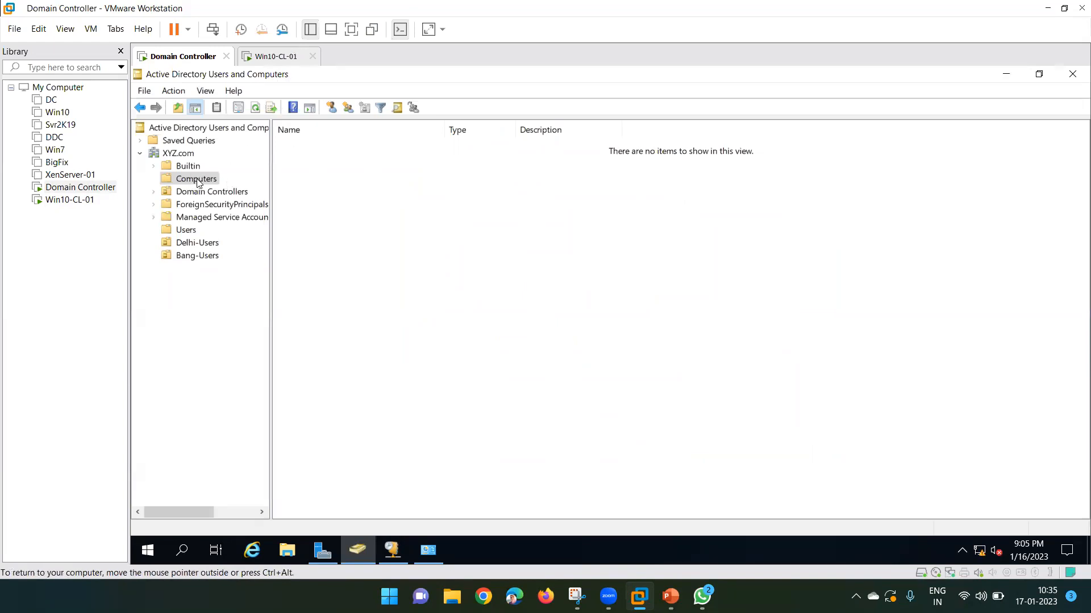
{"action": "right_click", "coordinate": [347, 180]}
{"action": "left_click", "coordinate": [279, 56]}
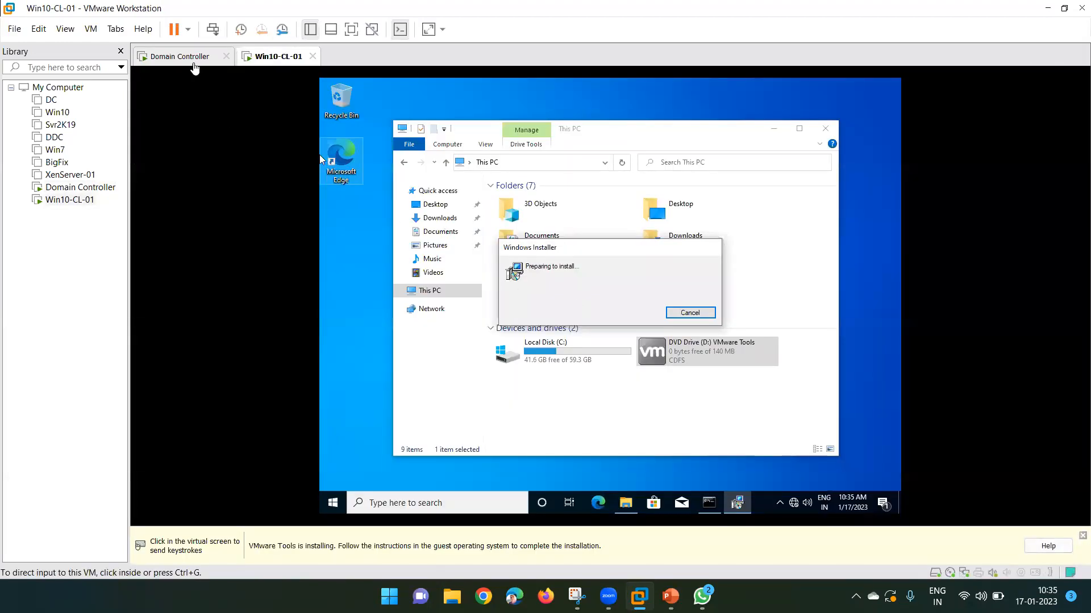
{"action": "left_click", "coordinate": [191, 57]}
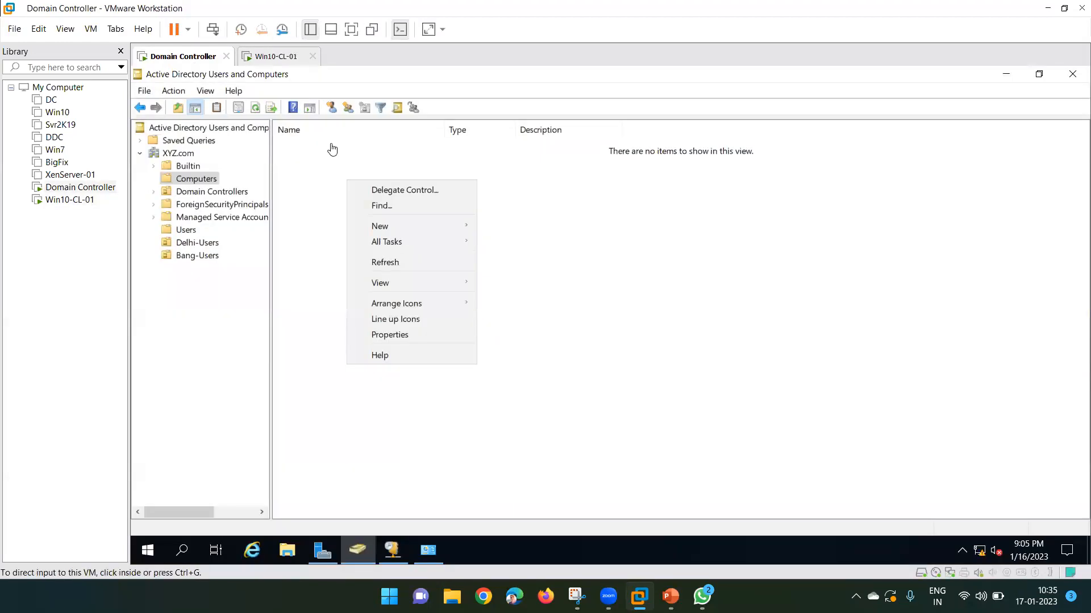
{"action": "left_click", "coordinate": [405, 266]}
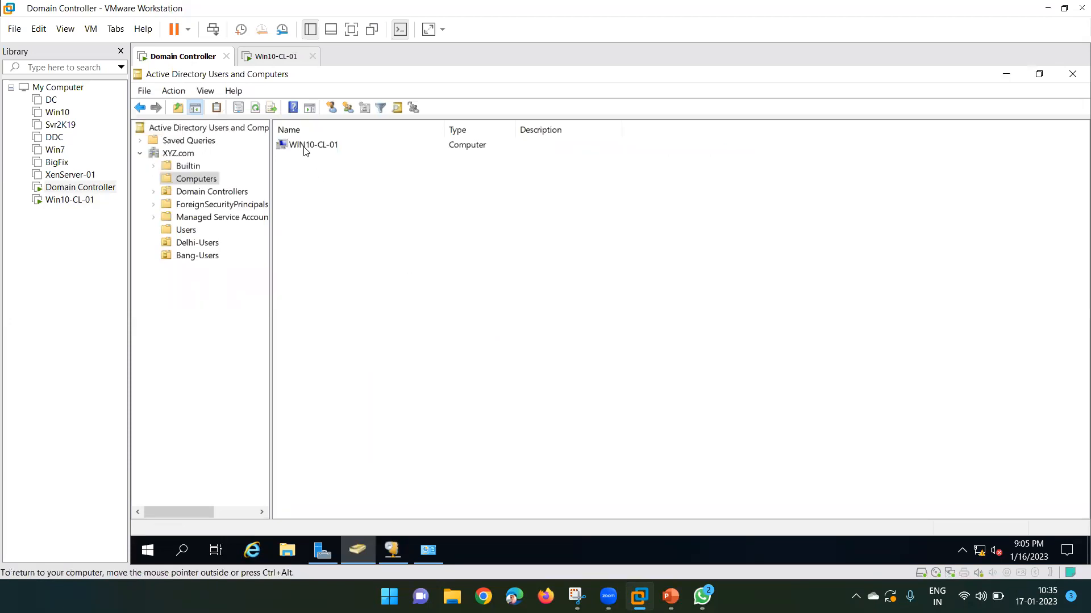
{"action": "left_click", "coordinate": [305, 150]}
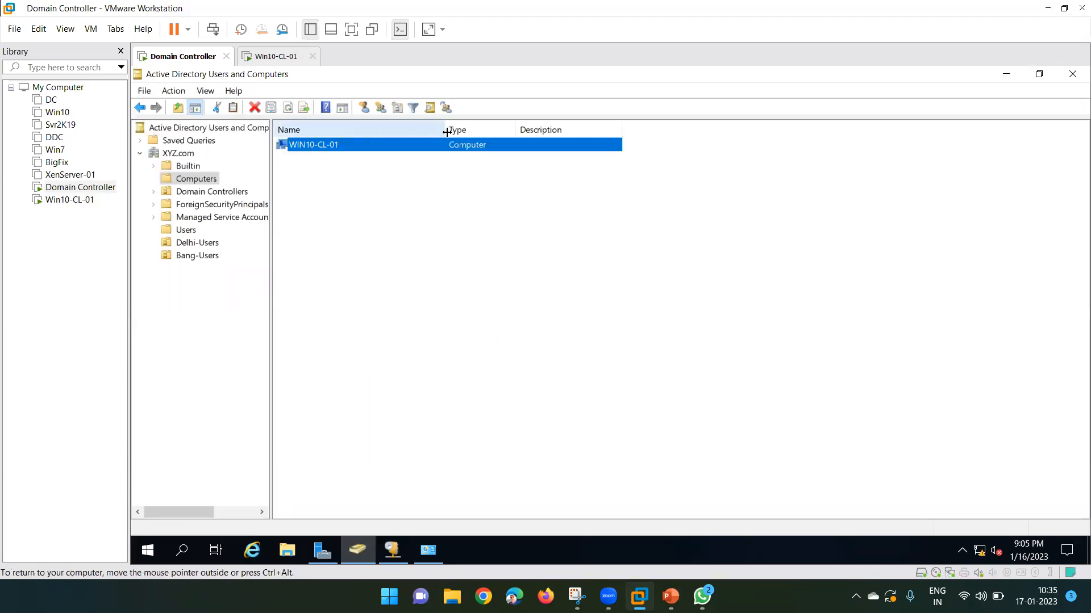
Recheck the WIN10-CL-01 entry under Computers, then return to the client's VMware Tools wizard.
{"action": "left_click_drag", "start_coordinate": [445, 130], "coordinate": [426, 130]}
{"action": "left_click", "coordinate": [166, 155]}
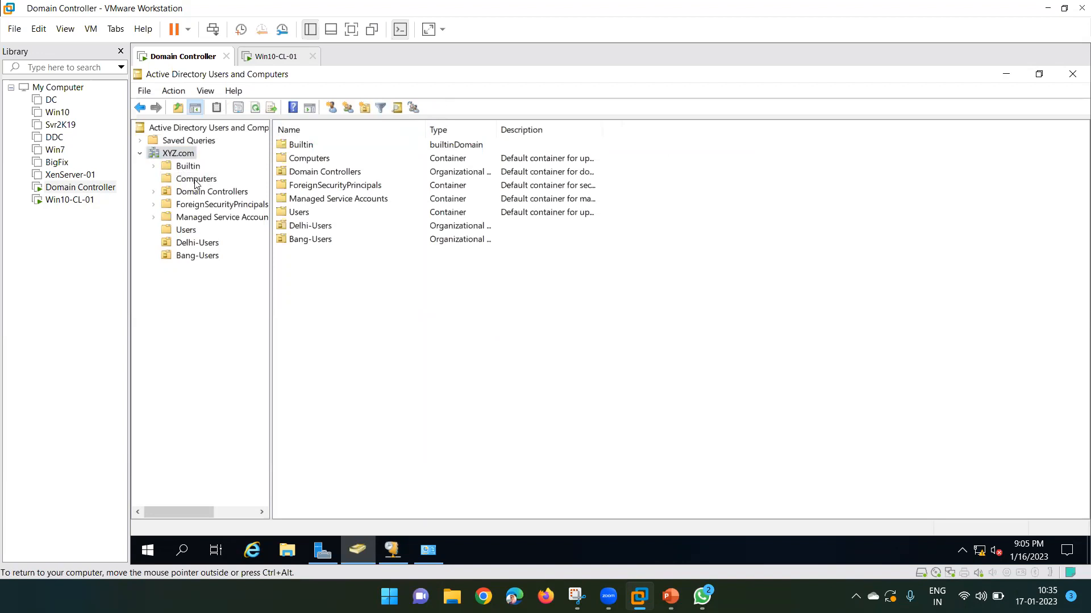
{"action": "left_click", "coordinate": [195, 180]}
{"action": "left_click", "coordinate": [174, 155]}
{"action": "left_click", "coordinate": [194, 181]}
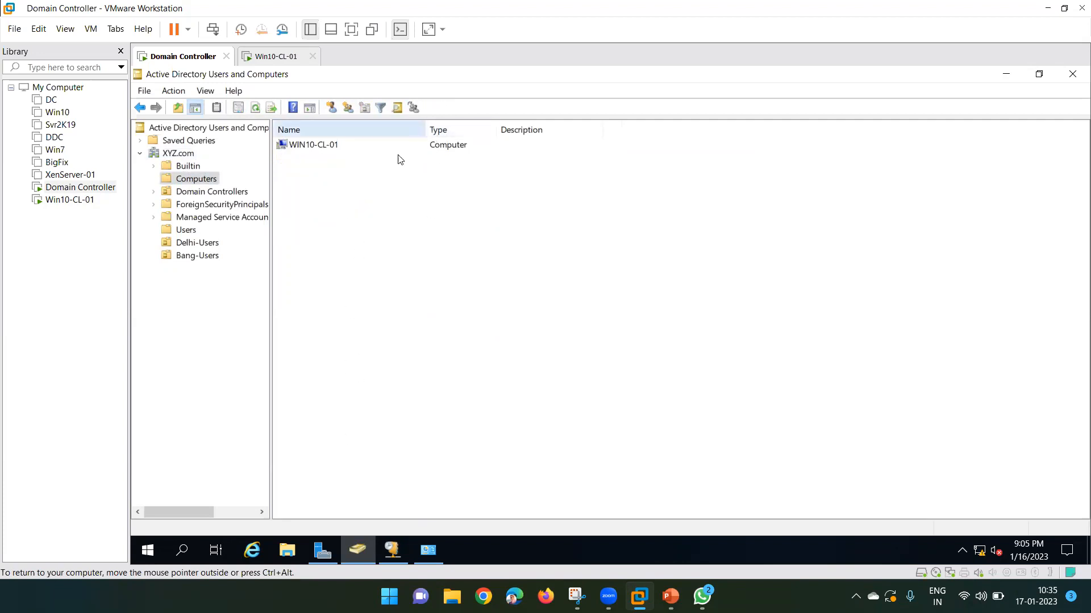
{"action": "left_click", "coordinate": [322, 146]}
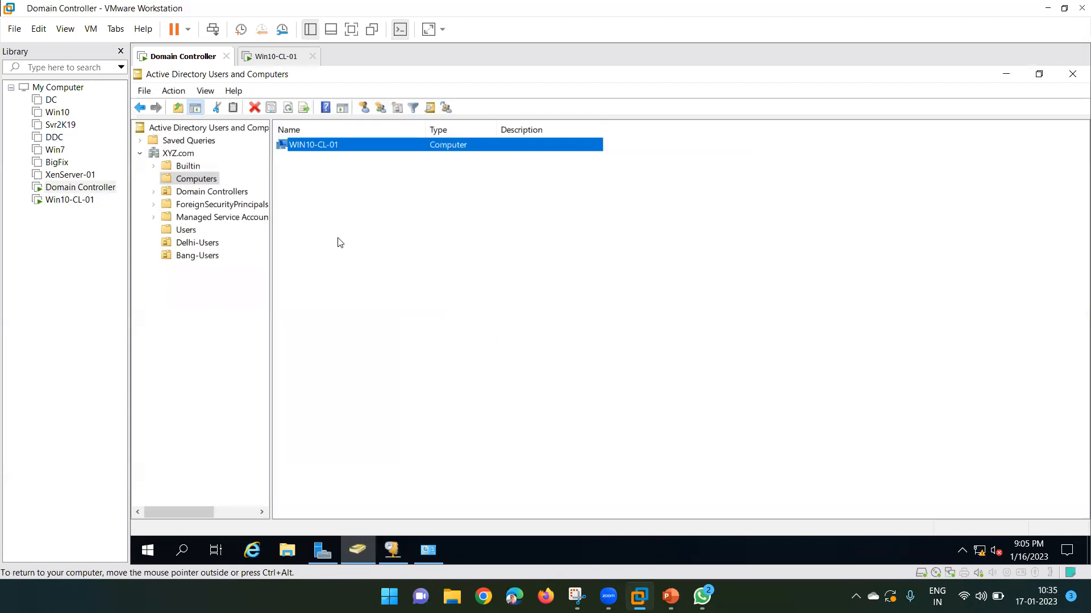
{"action": "left_click", "coordinate": [280, 58]}
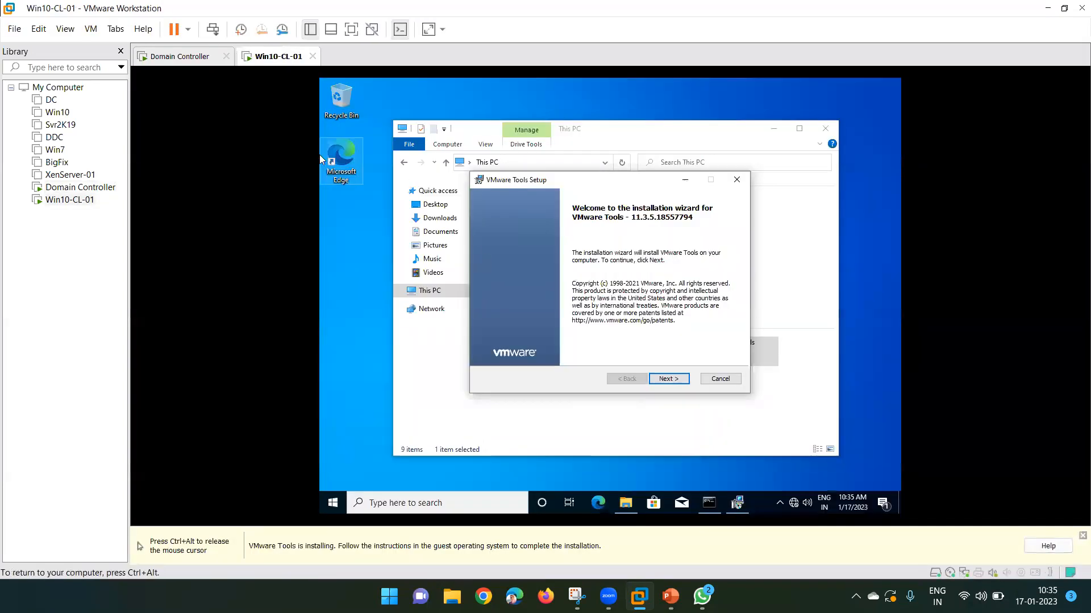
Start a Typical VMware Tools install on Win10-CL-01, then move to the Domain Controller console.
{"action": "left_click", "coordinate": [669, 379]}
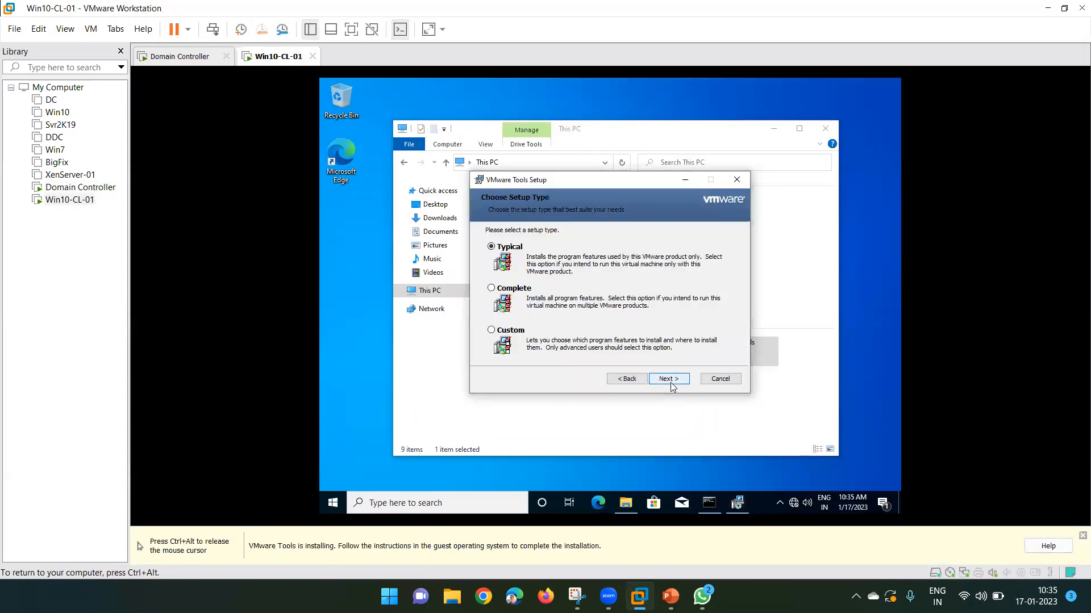
{"action": "left_click", "coordinate": [671, 383]}
{"action": "left_click", "coordinate": [659, 379]}
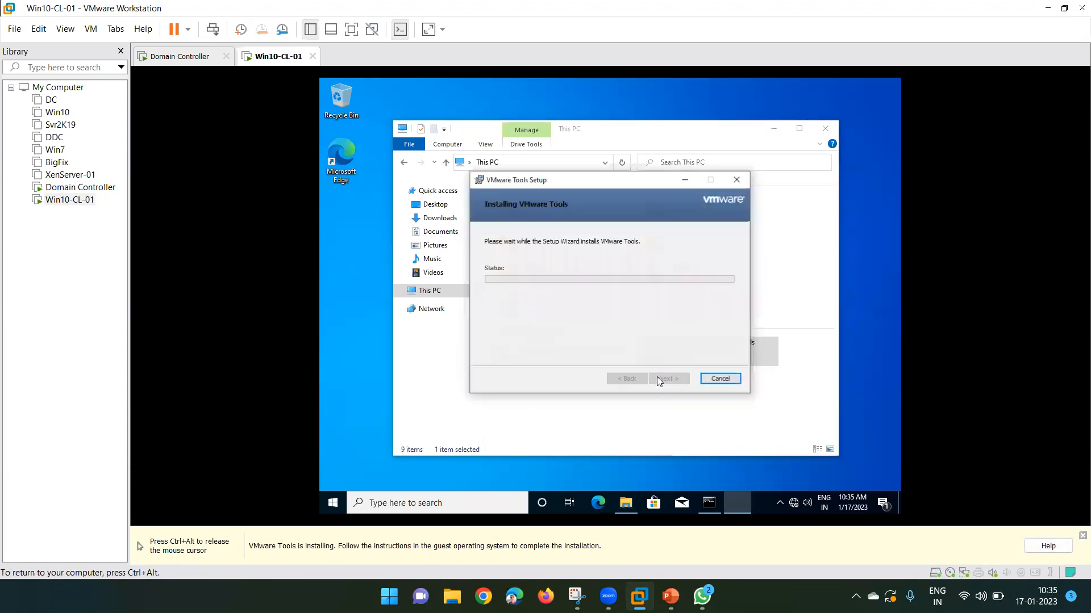
{"action": "key", "text": "ctrl+alt"}
{"action": "key", "text": "ctrl+Tab"}
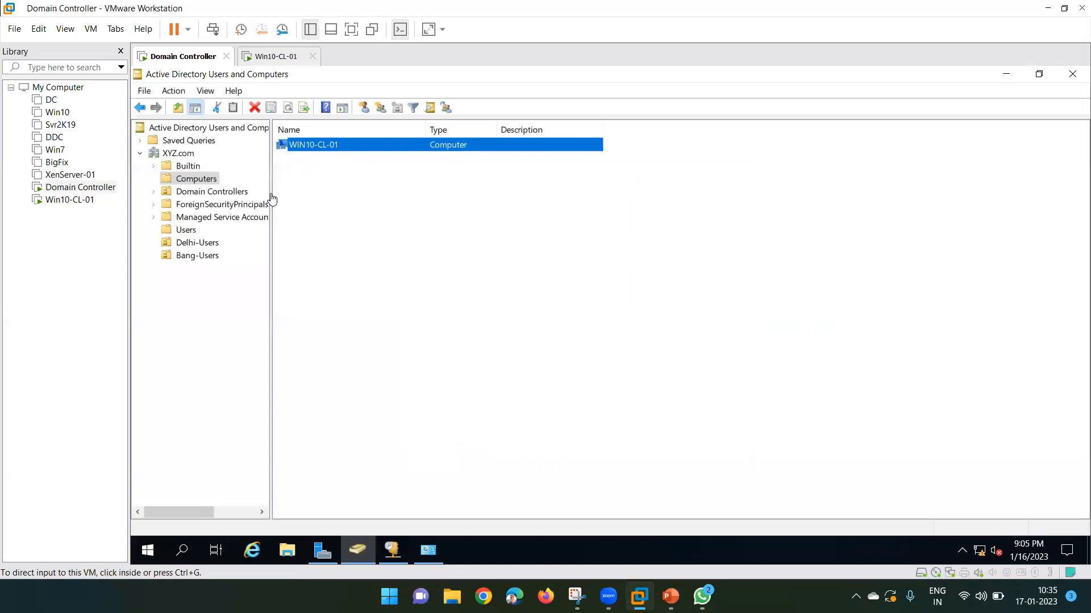
Check the user account in Bang-Users and the WIN10-CL-01 entry under Computers in ADUC.
{"action": "left_click", "coordinate": [196, 257]}
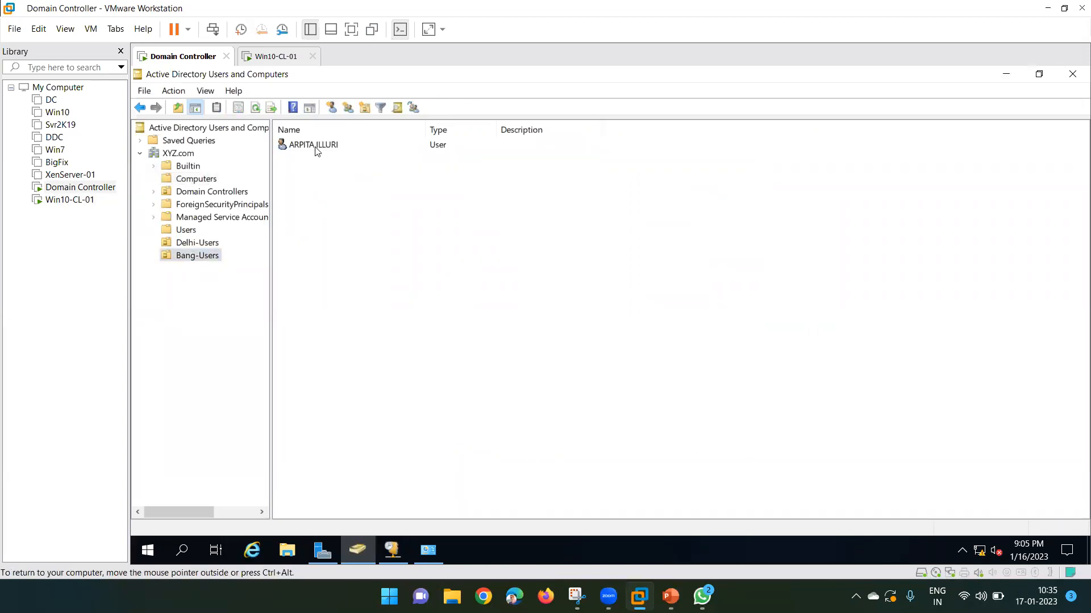
{"action": "left_click", "coordinate": [316, 149]}
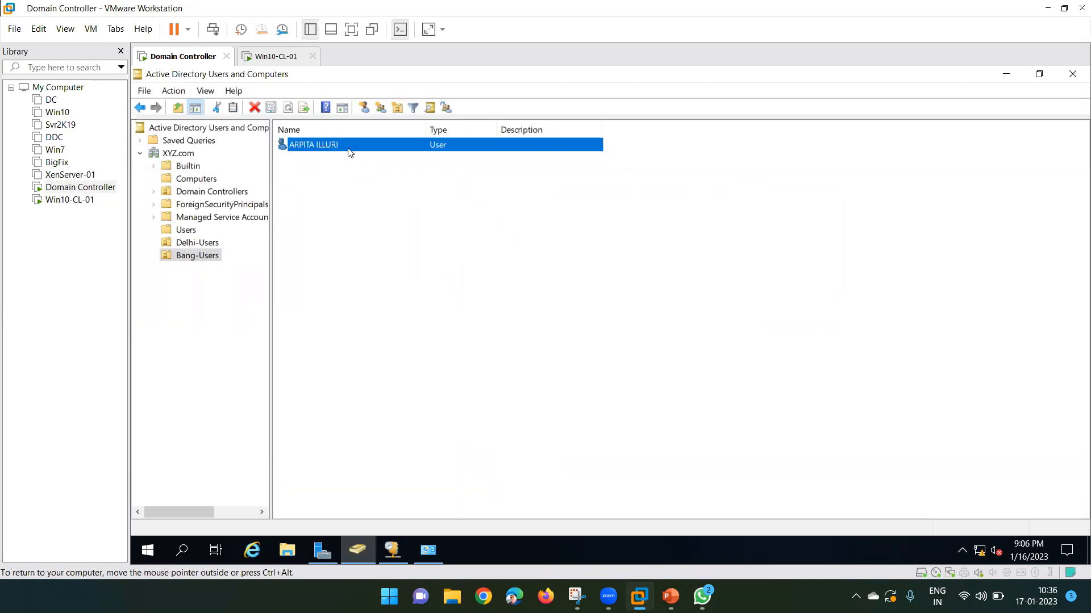
{"action": "left_click", "coordinate": [193, 180]}
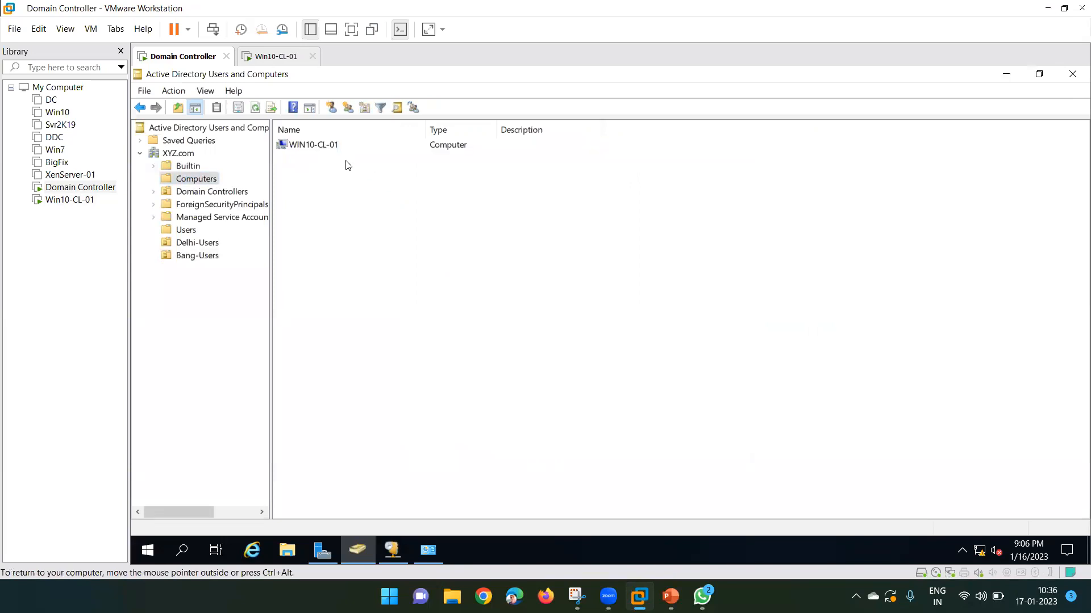
{"action": "left_click", "coordinate": [318, 146]}
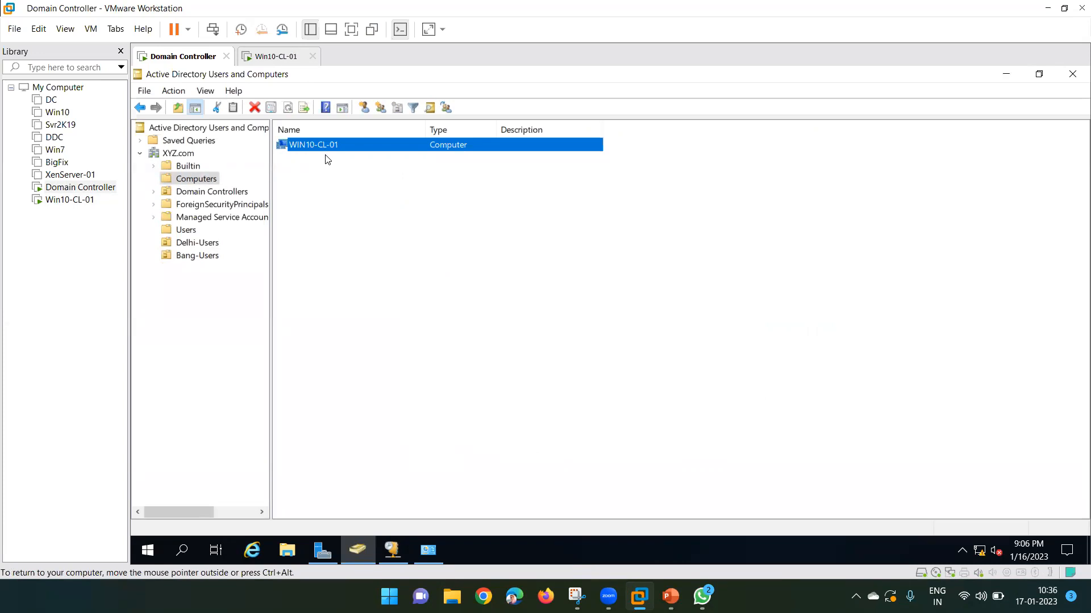
{"action": "left_click", "coordinate": [334, 204]}
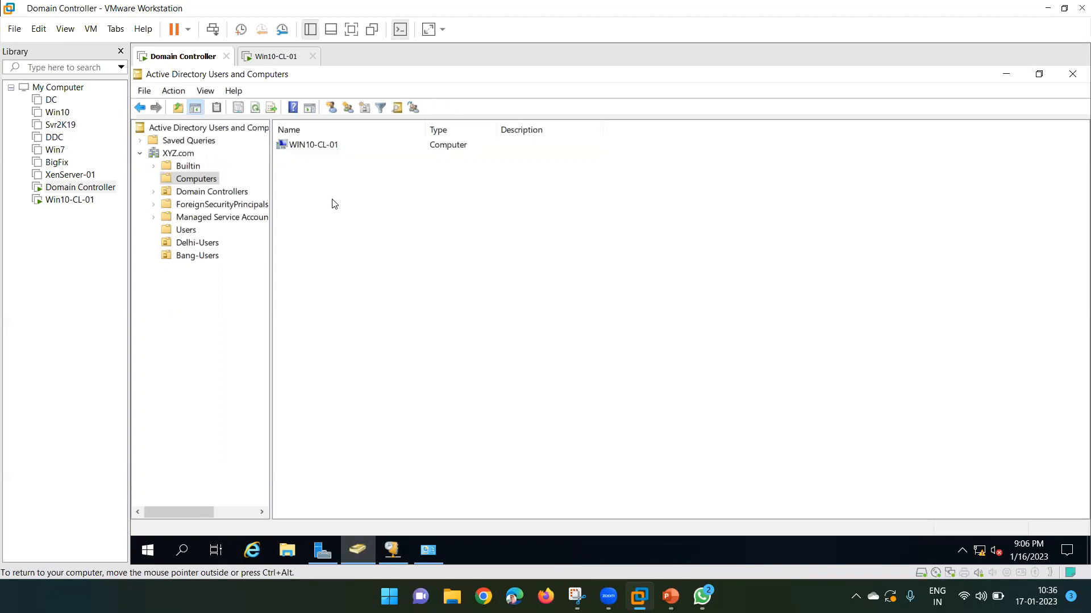
Reselect the Bang-Users account, then return to the Win10-CL-01 console to watch setup progress.
{"action": "left_click", "coordinate": [190, 256]}
{"action": "left_click", "coordinate": [320, 146]}
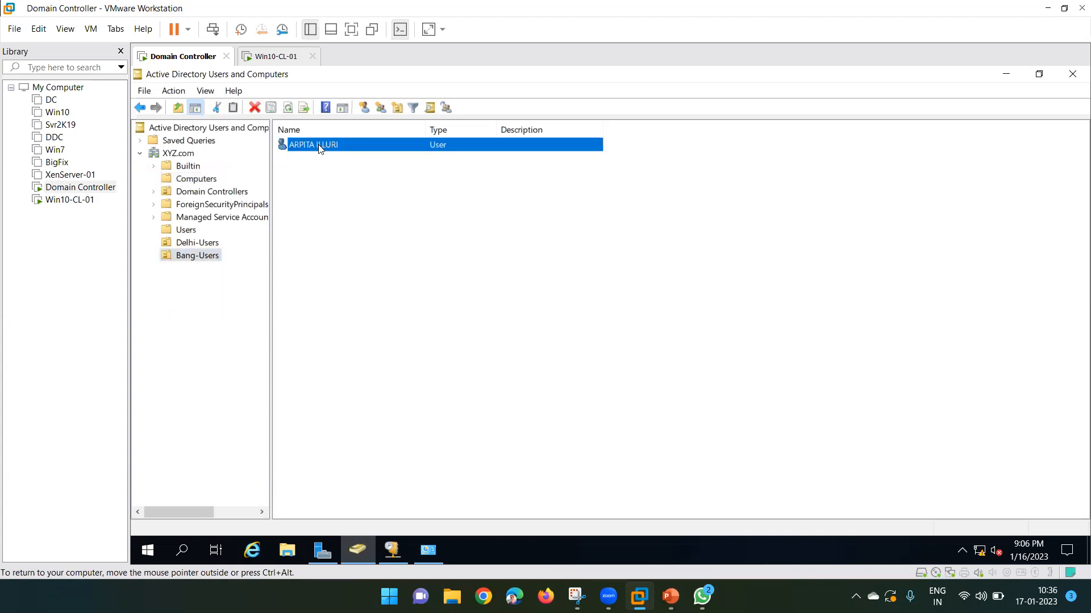
{"action": "left_click", "coordinate": [275, 55]}
{"action": "left_click", "coordinate": [321, 143]}
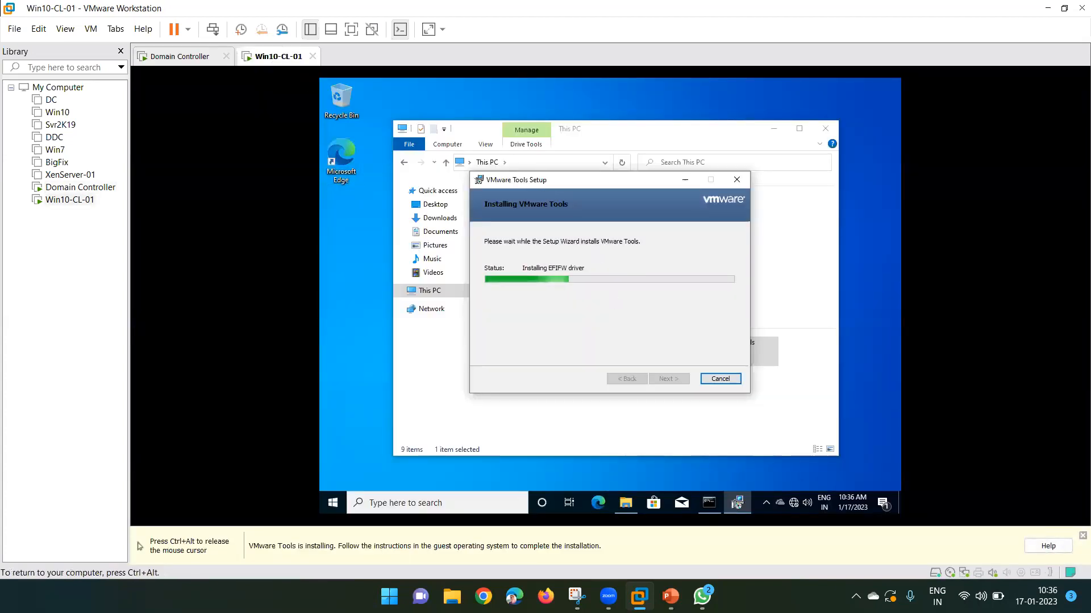
Finish the VMware Tools setup wizard and accept the prompt to restart Win10-CL-01.
{"action": "left_click_drag", "start_coordinate": [544, 184], "coordinate": [519, 186]}
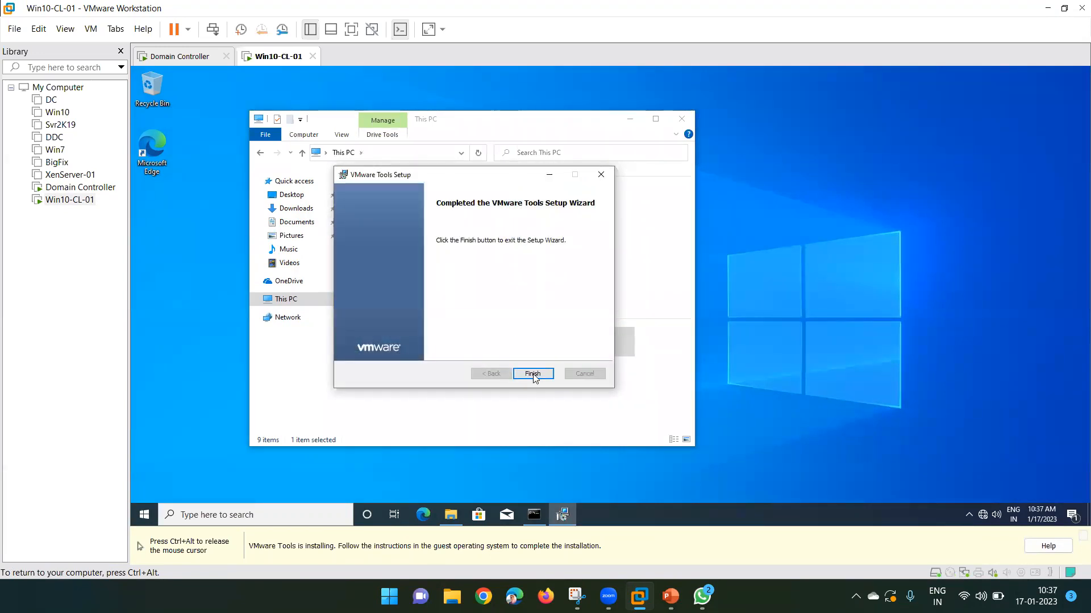
{"action": "left_click", "coordinate": [532, 393]}
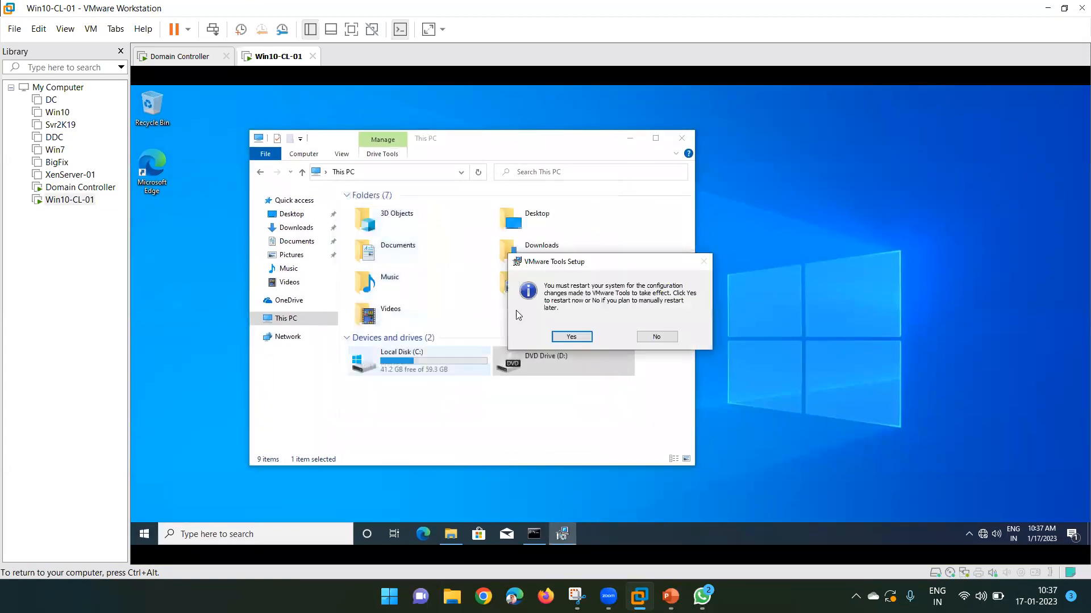
{"action": "left_click", "coordinate": [571, 337]}
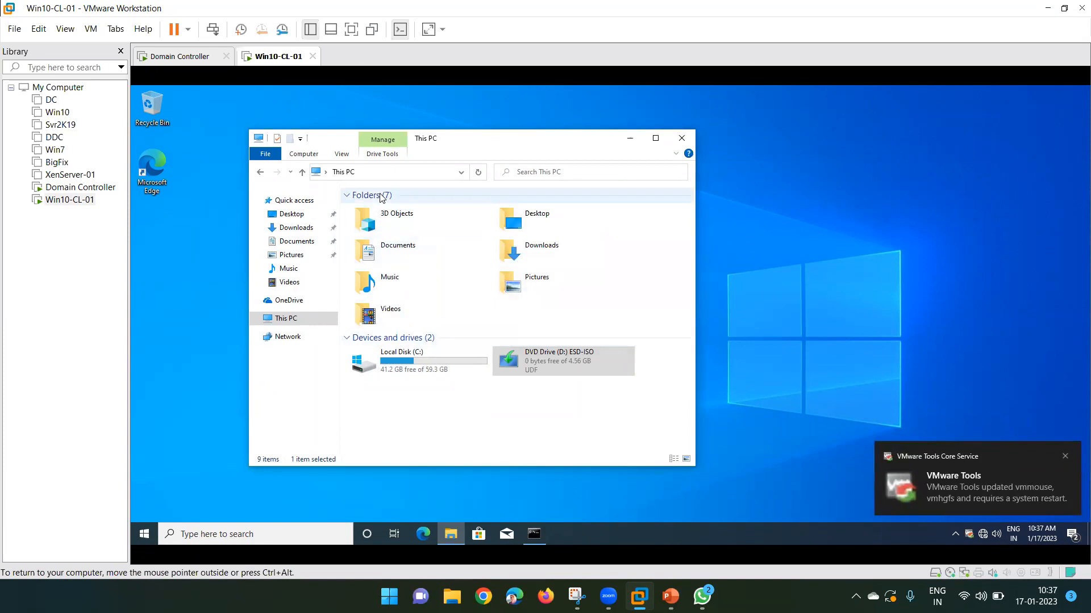
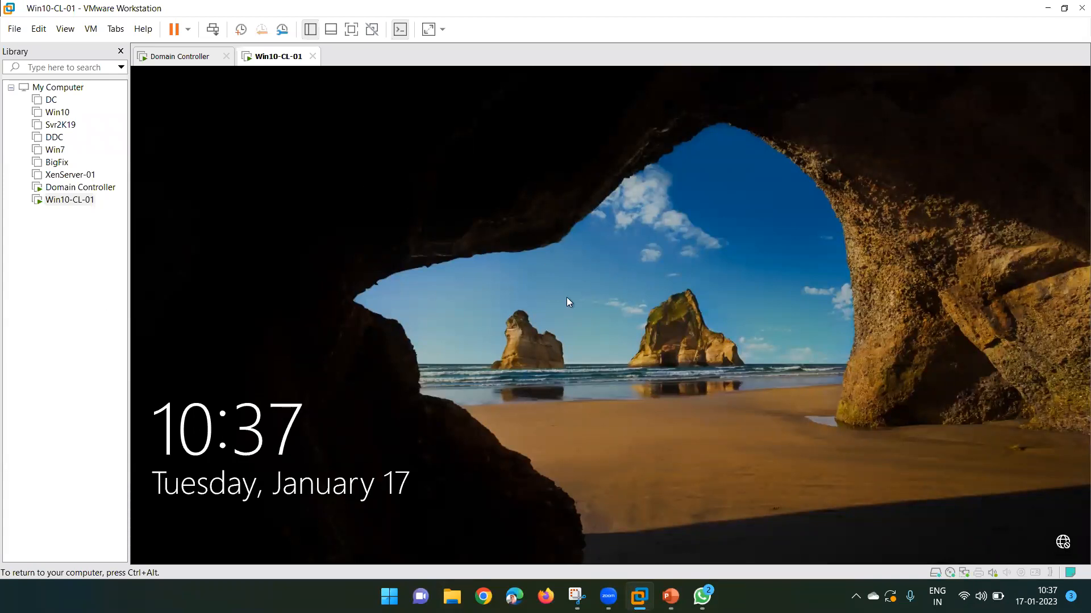
Dismiss the Win10-CL-01 lock screen and choose Other user to sign in.
{"action": "left_click", "coordinate": [580, 285]}
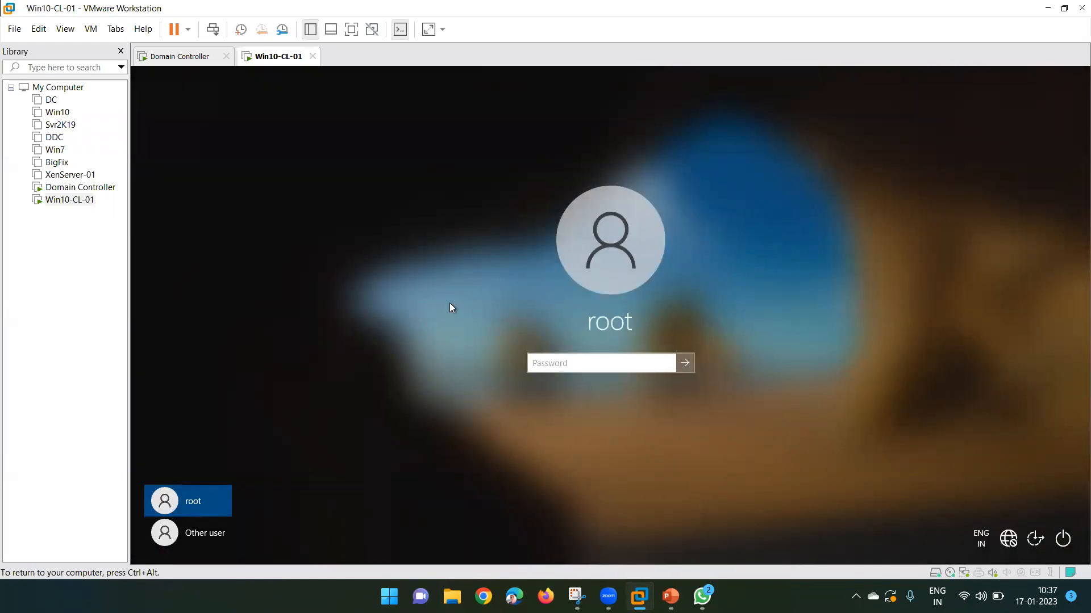
{"action": "left_click", "coordinate": [189, 540]}
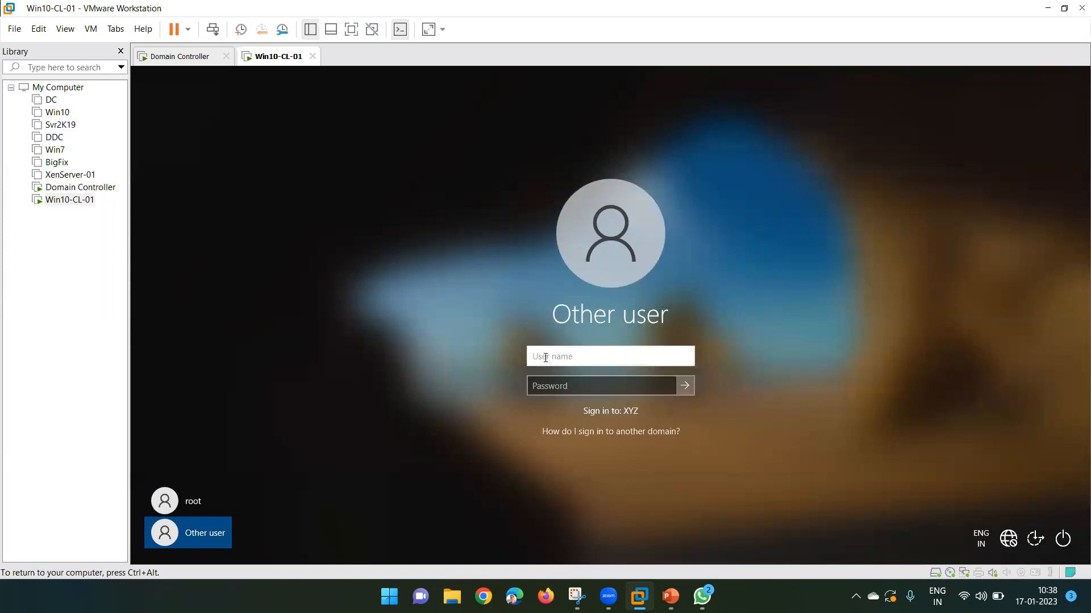
On the Domain Controller, check the Bang-Users account's logon name on its Properties Account tab.
{"action": "left_click", "coordinate": [178, 57]}
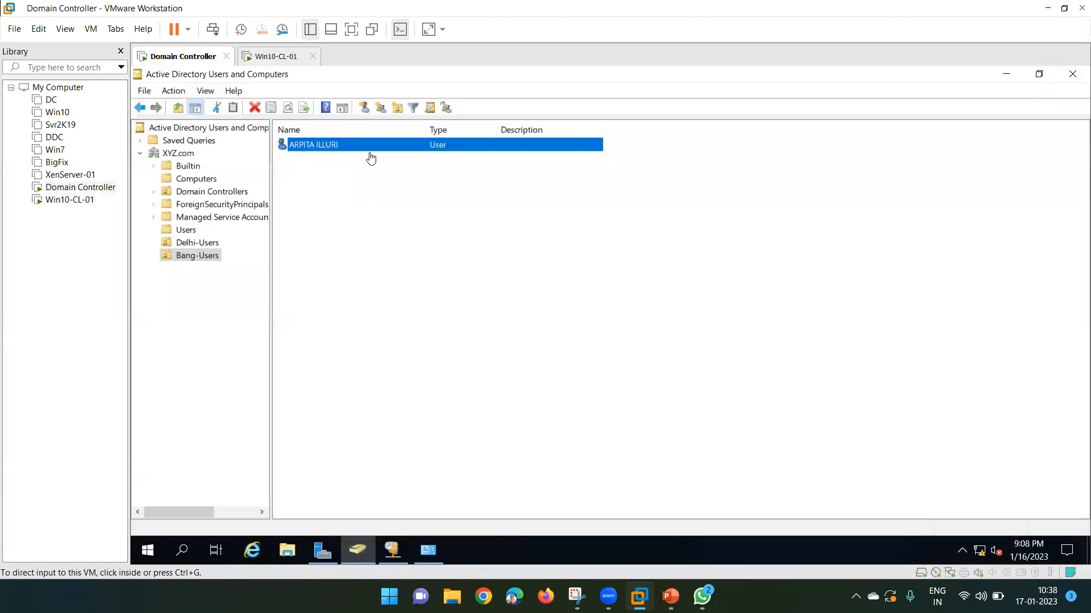
{"action": "right_click", "coordinate": [330, 148]}
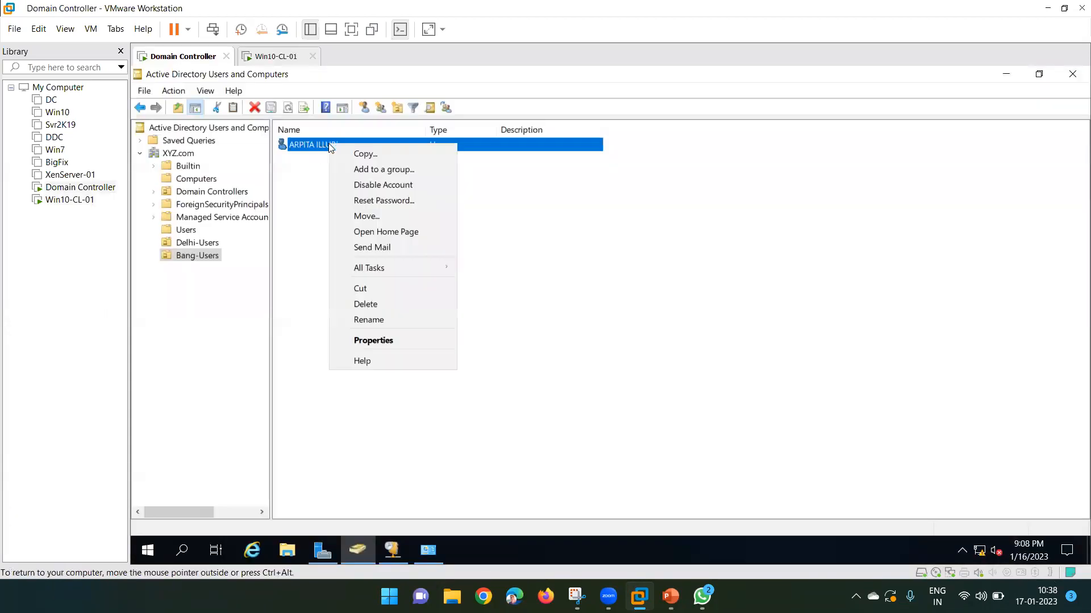
{"action": "left_click", "coordinate": [375, 342]}
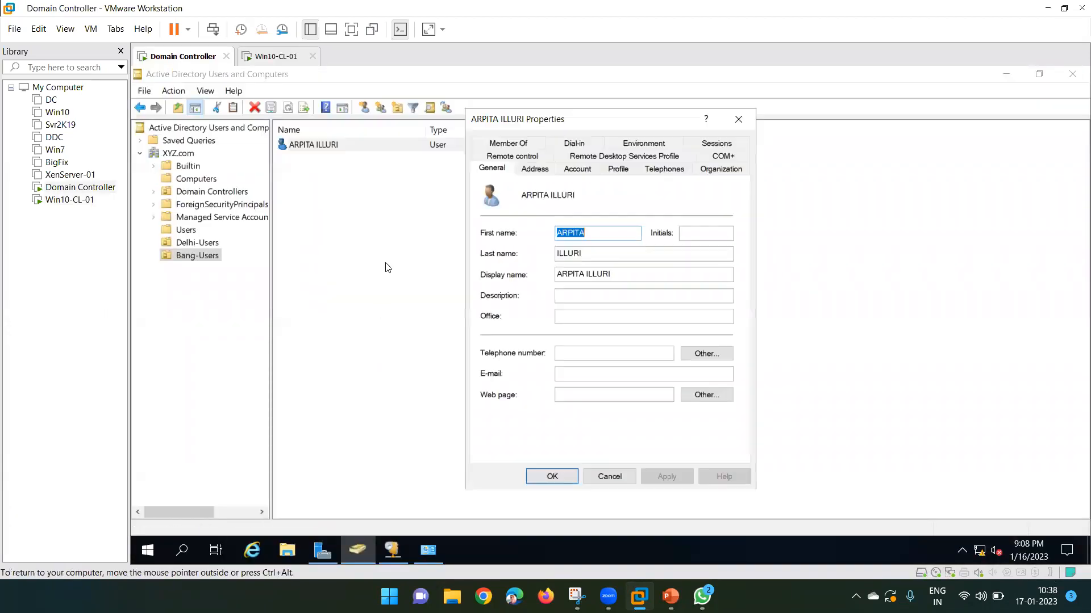
{"action": "left_click", "coordinate": [577, 169]}
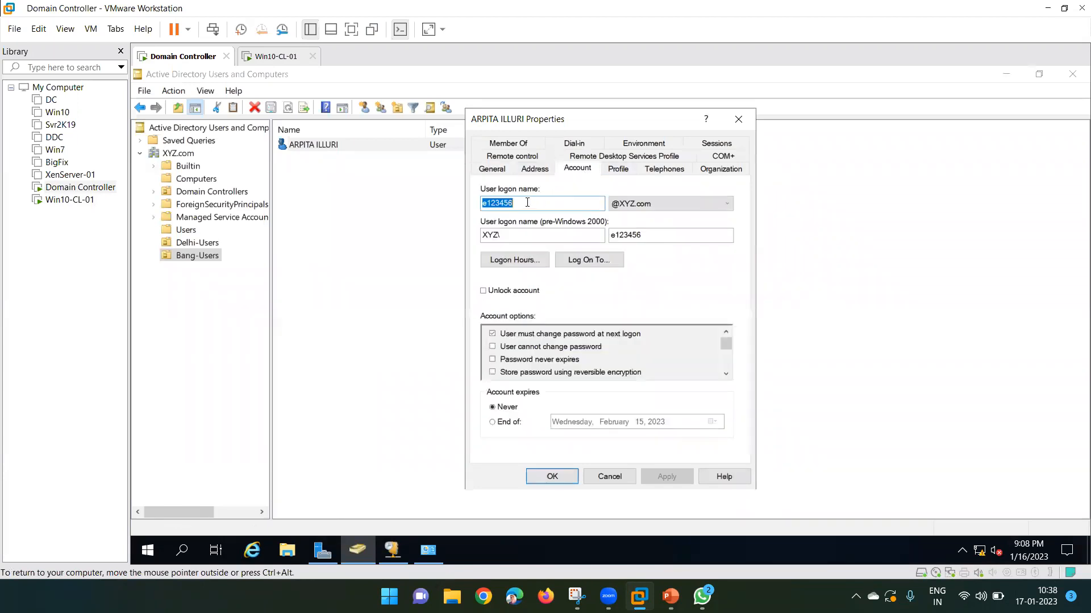
{"action": "left_click", "coordinate": [608, 476]}
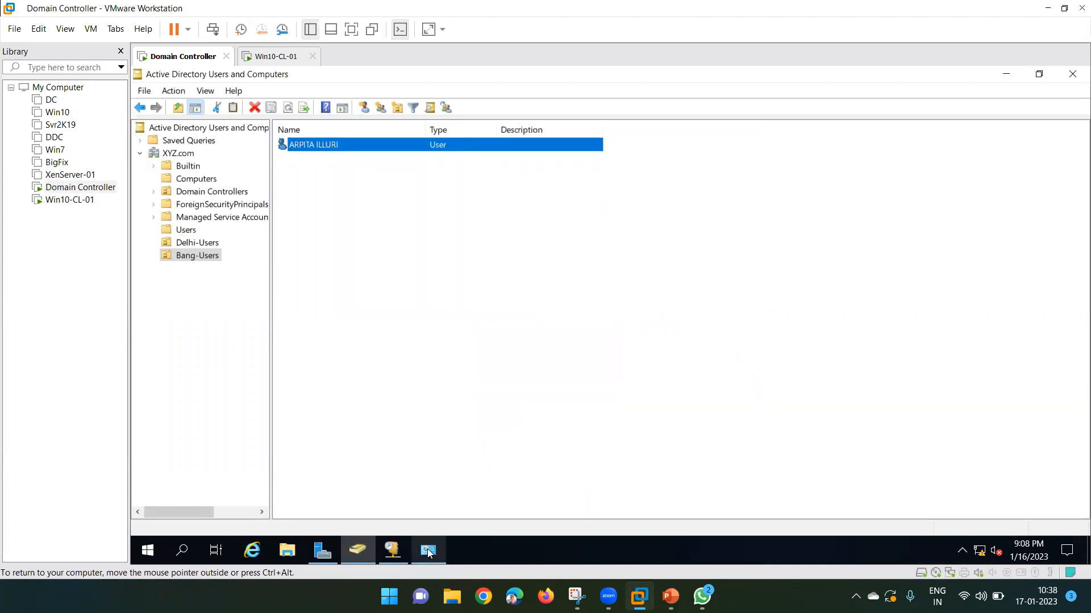
Sign in to Win10-CL-01 with the domain user's logon name and password.
{"action": "left_click", "coordinate": [252, 55]}
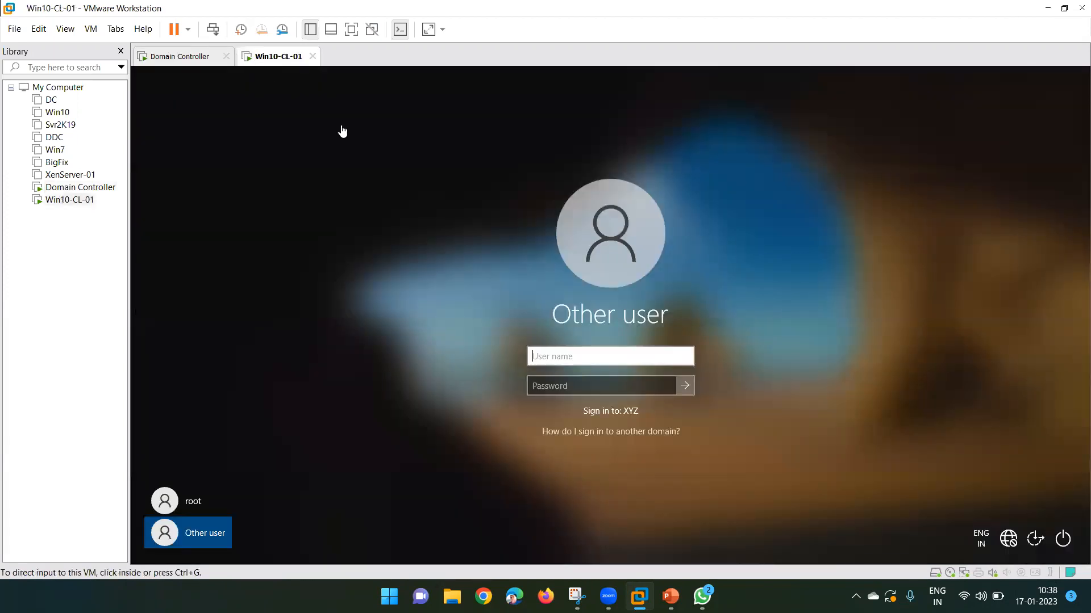
{"action": "left_click", "coordinate": [543, 355]}
{"action": "type", "text": "e123456"}
{"action": "key", "text": "Tab"}
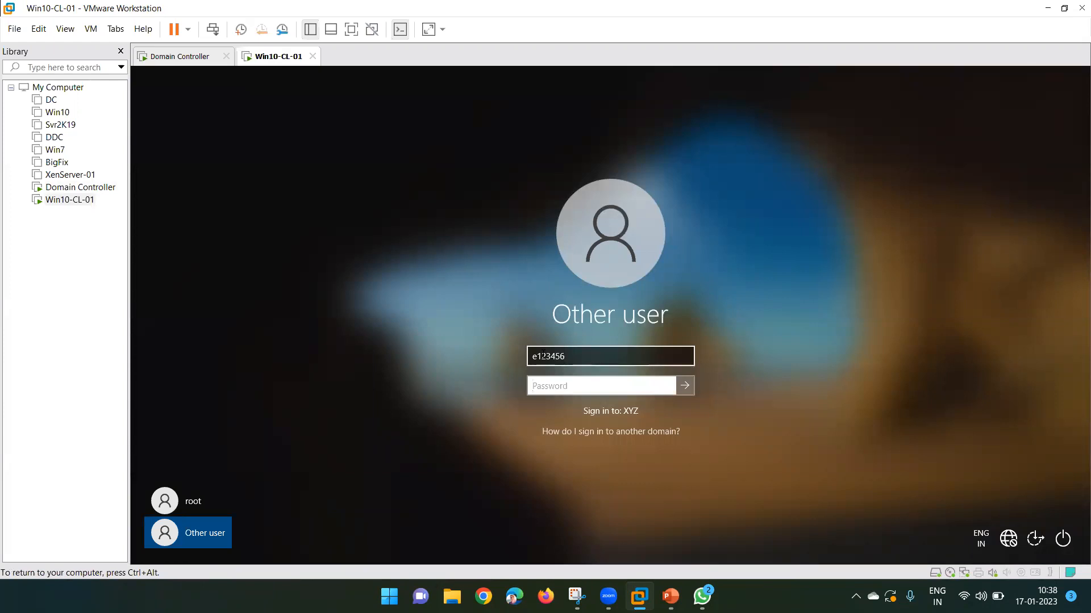
{"action": "type", "text": "••••••••••"}
{"action": "key", "text": "Return"}
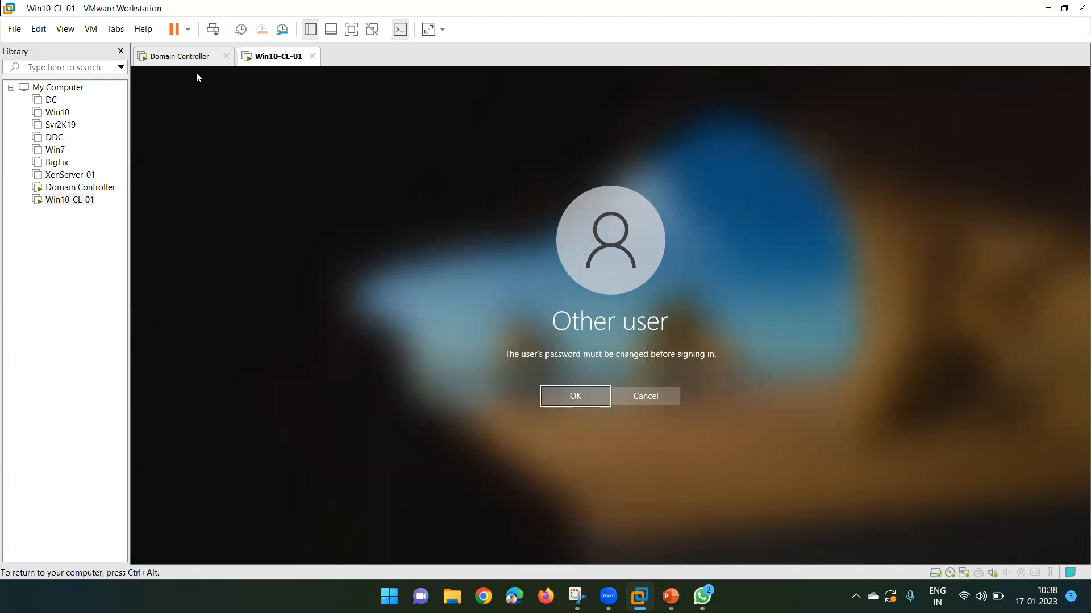
Glance at the user account on the Domain Controller, then return to Win10-CL-01.
{"action": "left_click", "coordinate": [183, 57]}
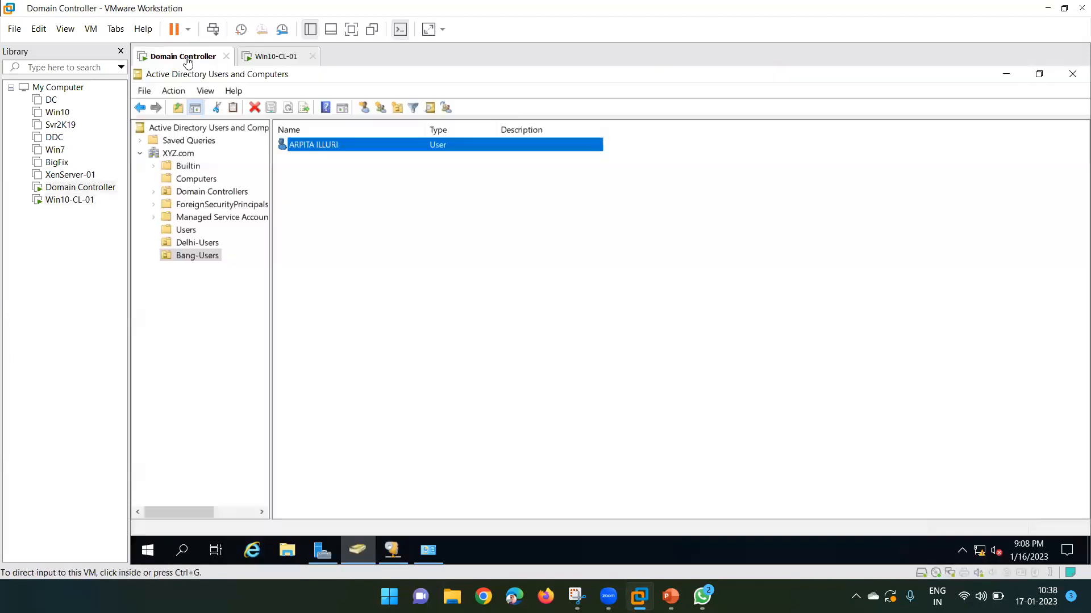
{"action": "right_click", "coordinate": [325, 147]}
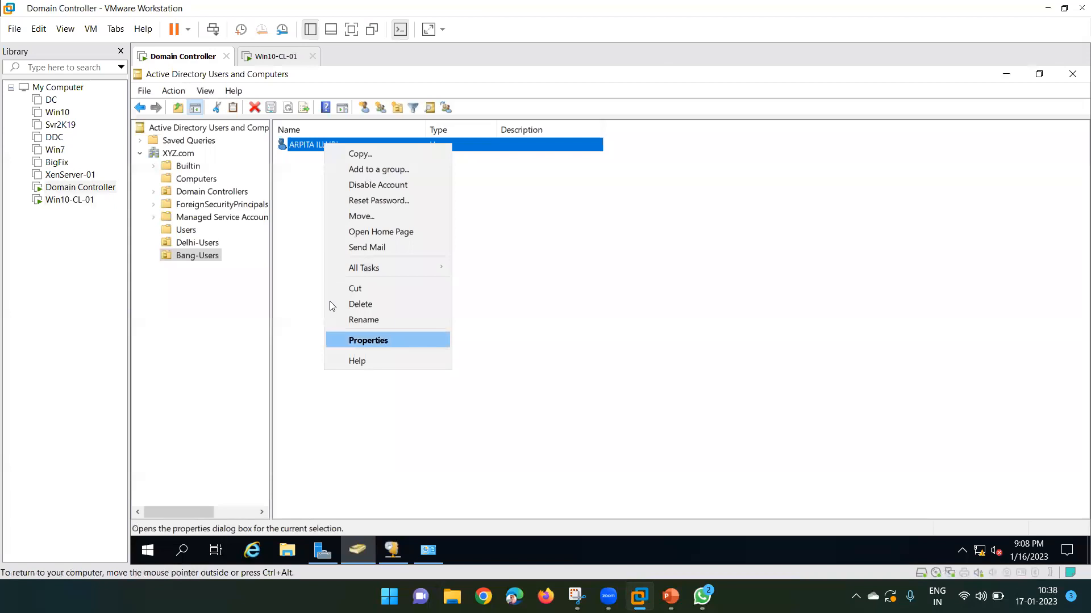
{"action": "left_click", "coordinate": [291, 233]}
{"action": "left_click", "coordinate": [252, 62]}
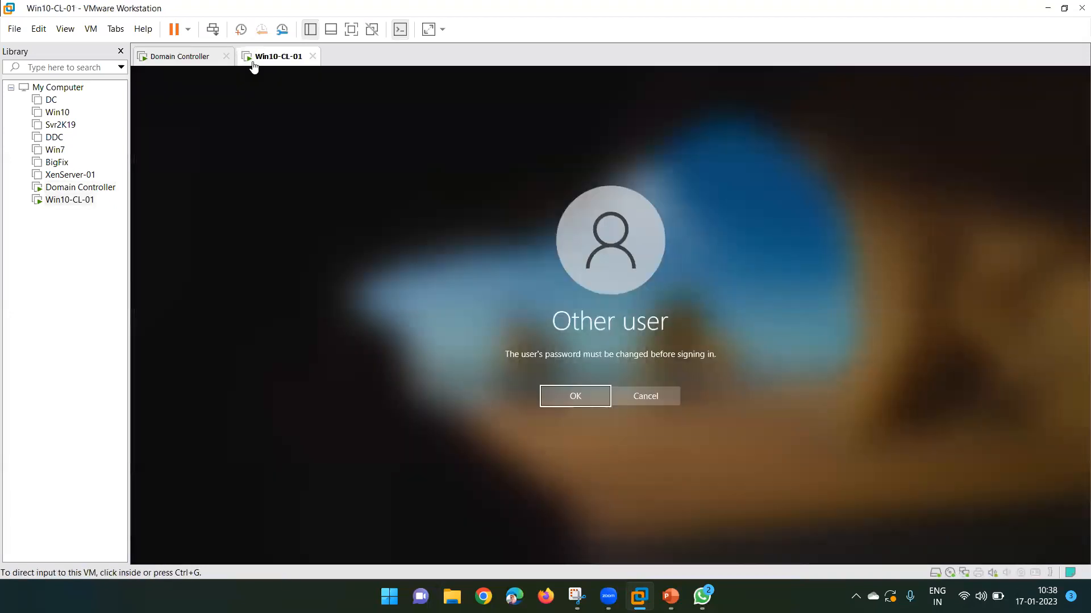
Enter and confirm a new password for the domain user, then acknowledge the change.
{"action": "left_click", "coordinate": [571, 405]}
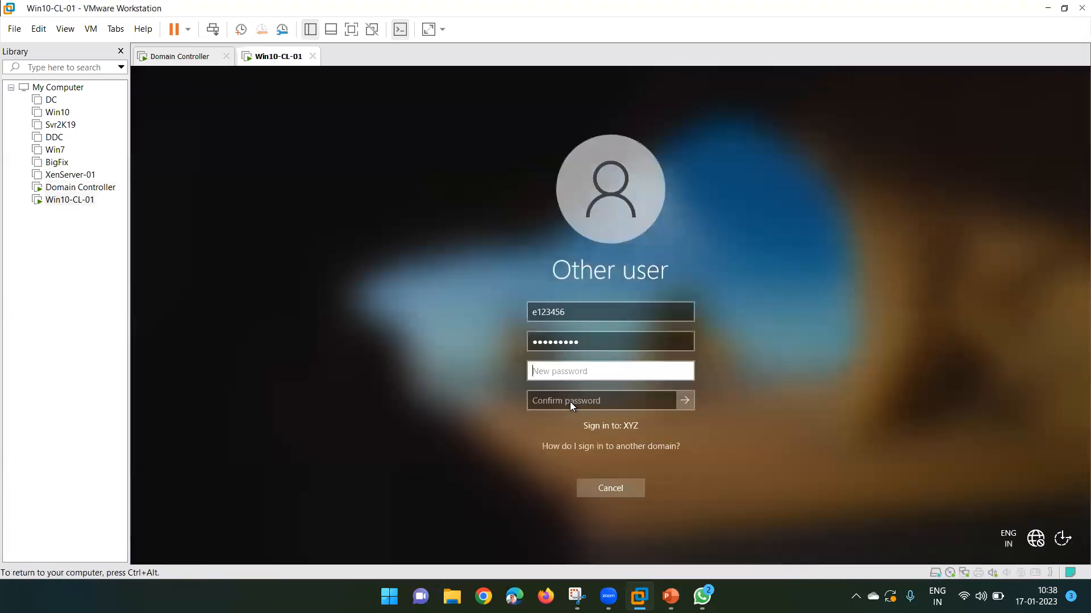
{"action": "left_click", "coordinate": [555, 372]}
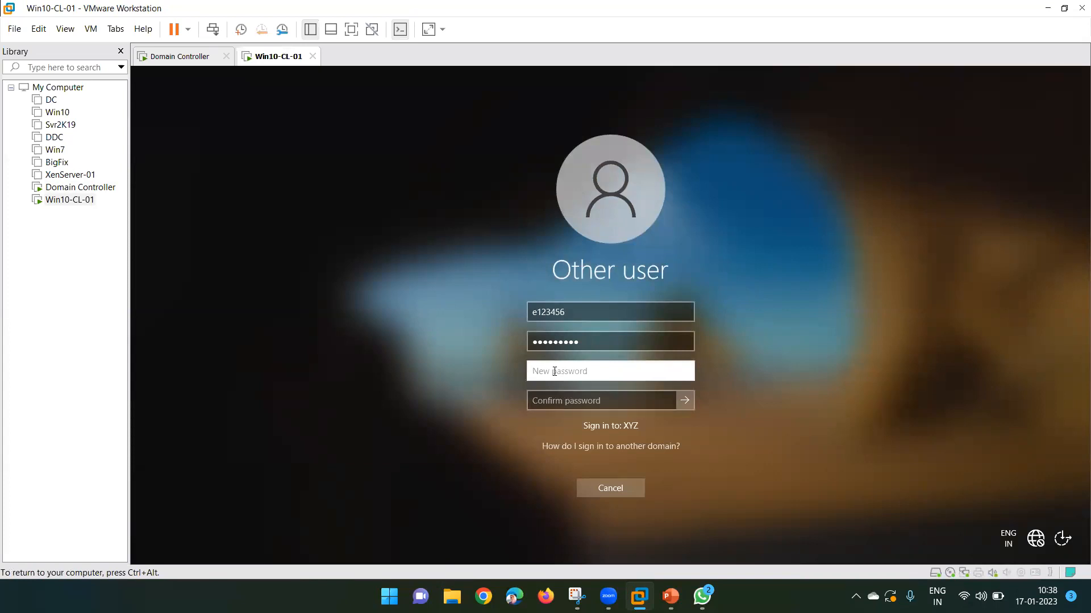
{"action": "type", "text": "••••••••••"}
{"action": "key", "text": "Tab"}
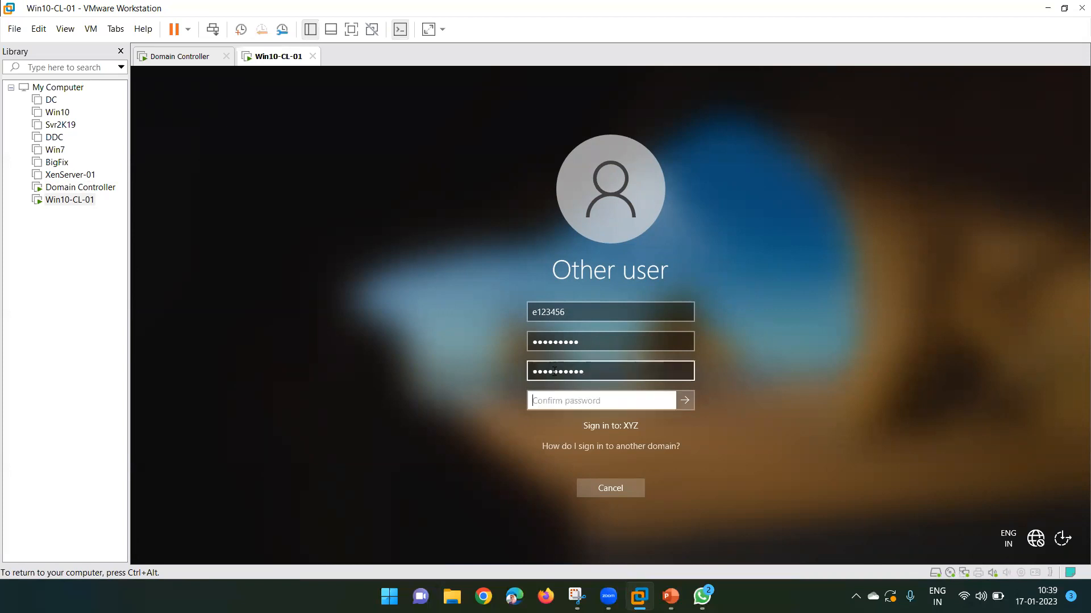
{"action": "type", "text": "••••••••••"}
{"action": "left_click", "coordinate": [686, 401]}
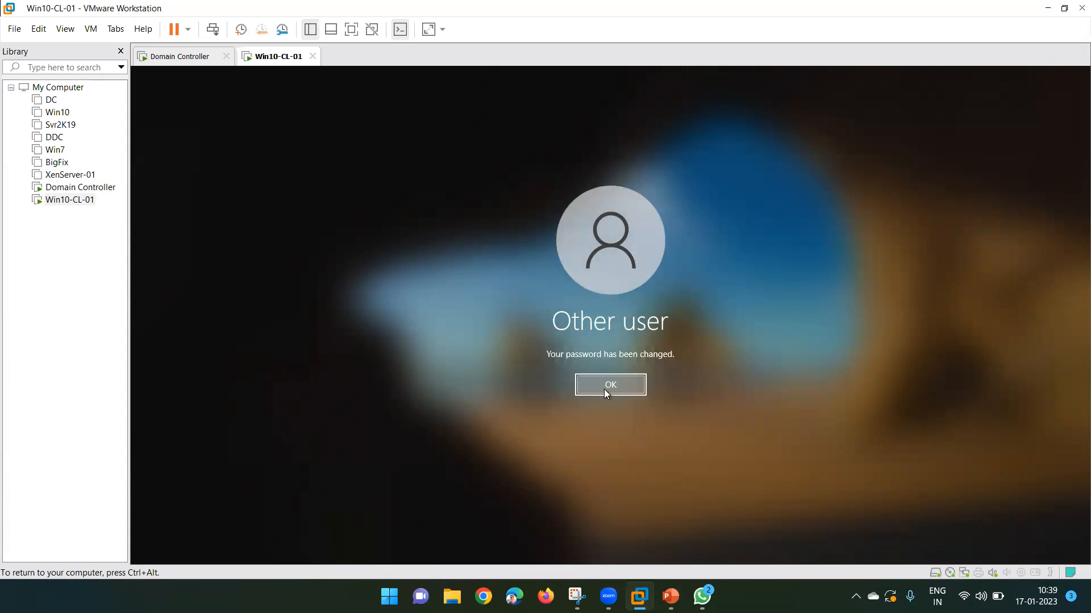
{"action": "left_click", "coordinate": [606, 387]}
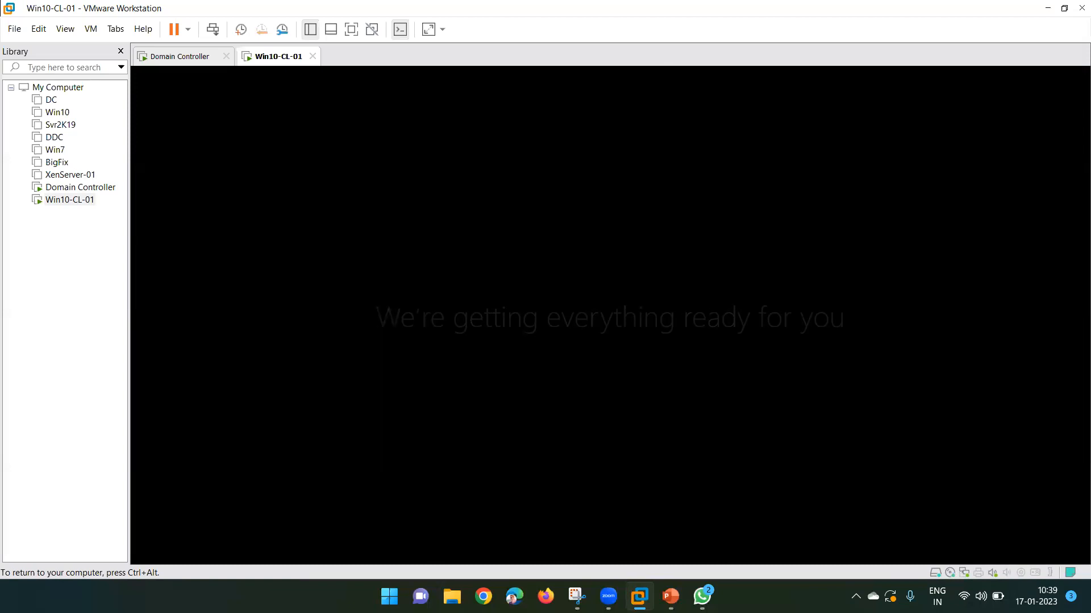
{"action": "key", "text": "ctrl+alt"}
On the Domain Controller, confirm the user is only in Domain Users, then return to Win10-CL-01.
{"action": "left_click", "coordinate": [176, 58]}
{"action": "left_click", "coordinate": [385, 256]}
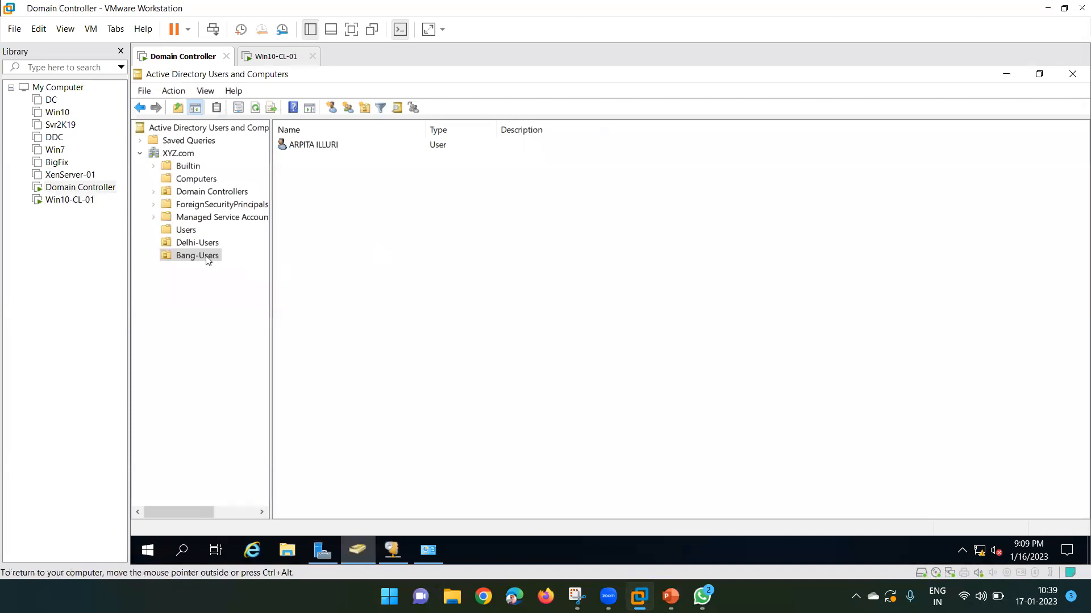
{"action": "left_click", "coordinate": [305, 146]}
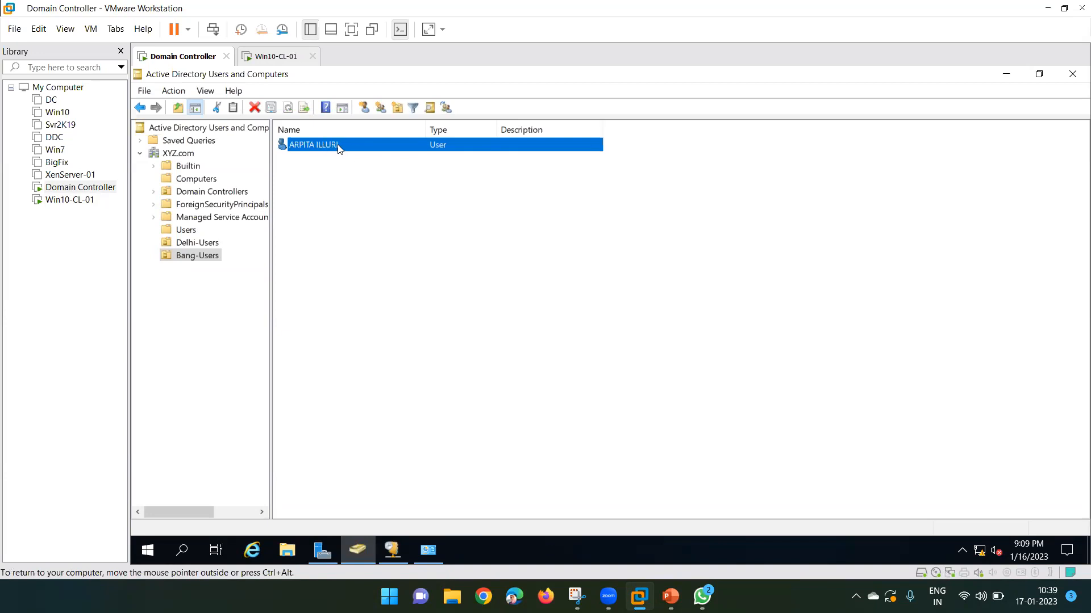
{"action": "right_click", "coordinate": [319, 150]}
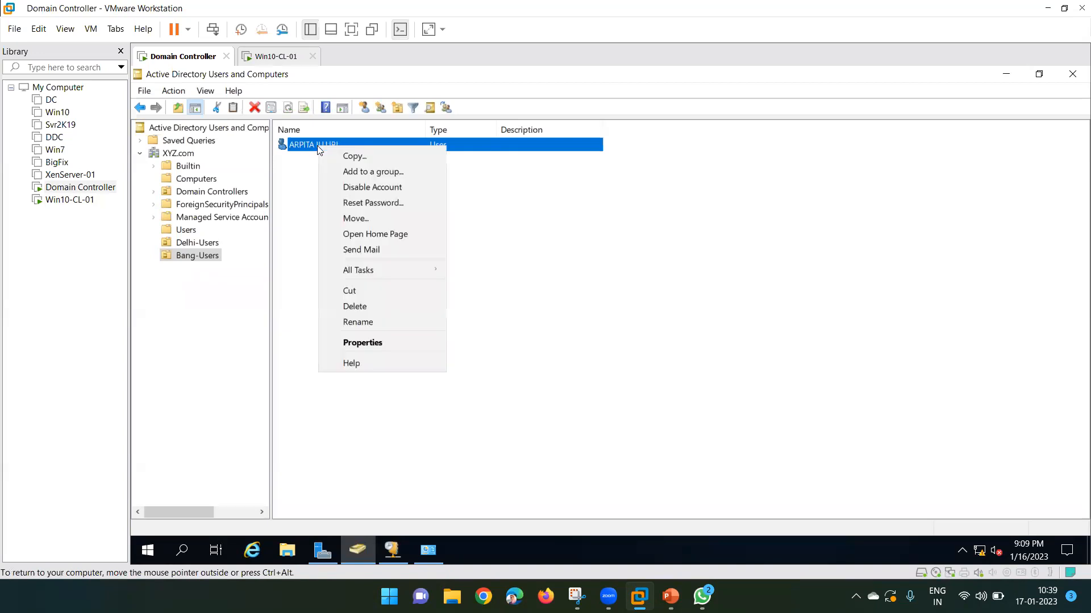
{"action": "left_click", "coordinate": [374, 344]}
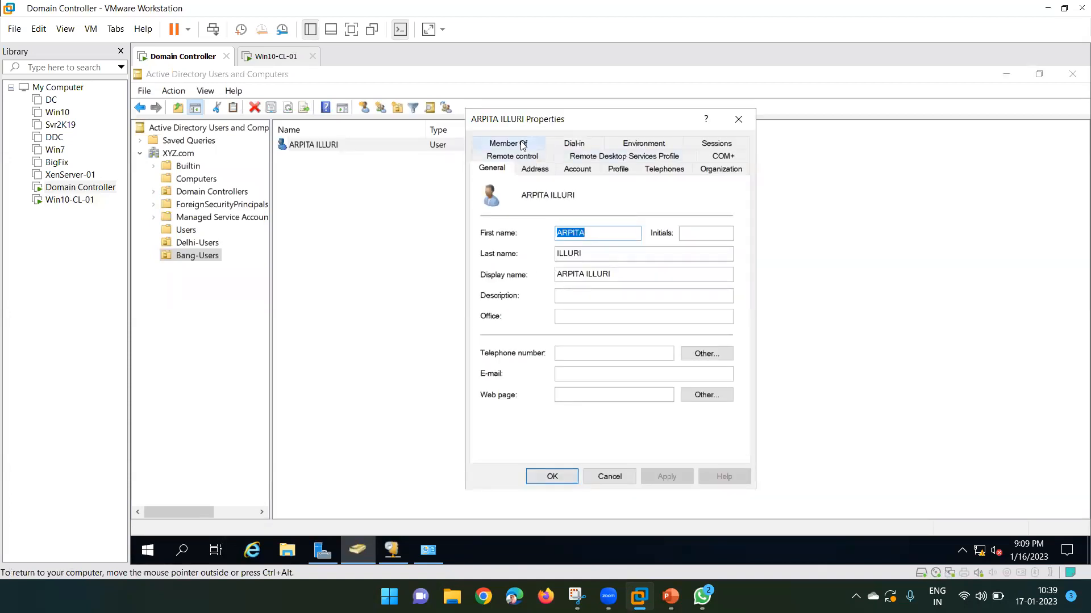
{"action": "left_click", "coordinate": [523, 145]}
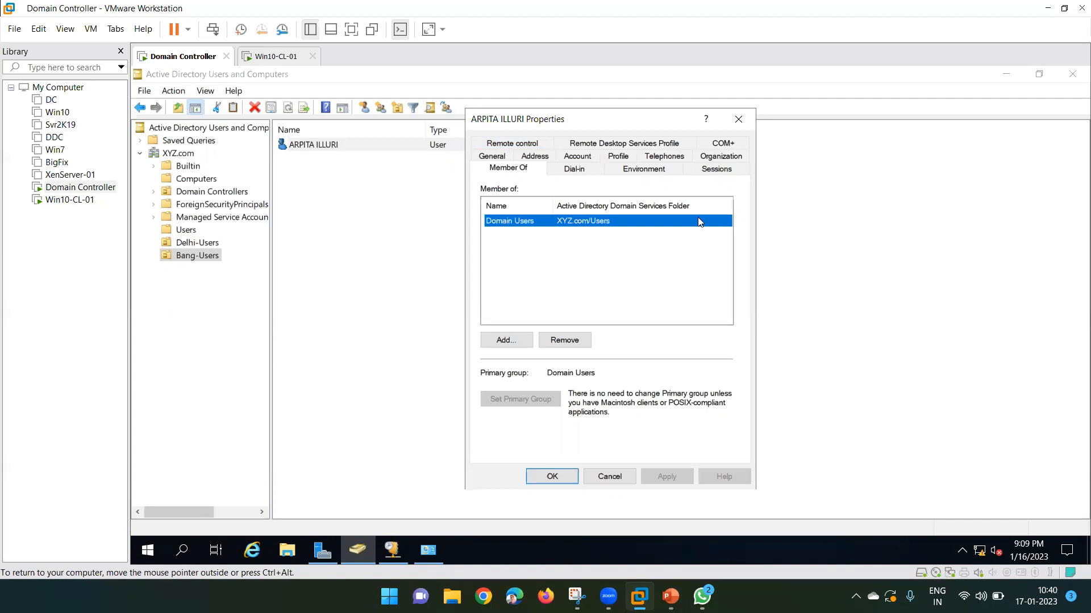
{"action": "left_click", "coordinate": [739, 119]}
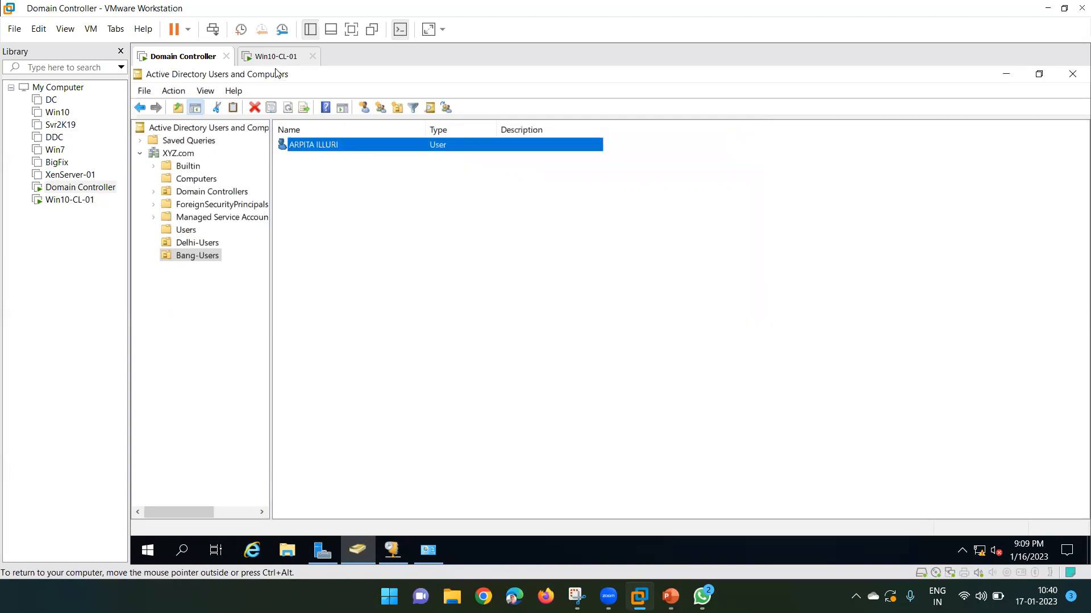
{"action": "left_click", "coordinate": [276, 57]}
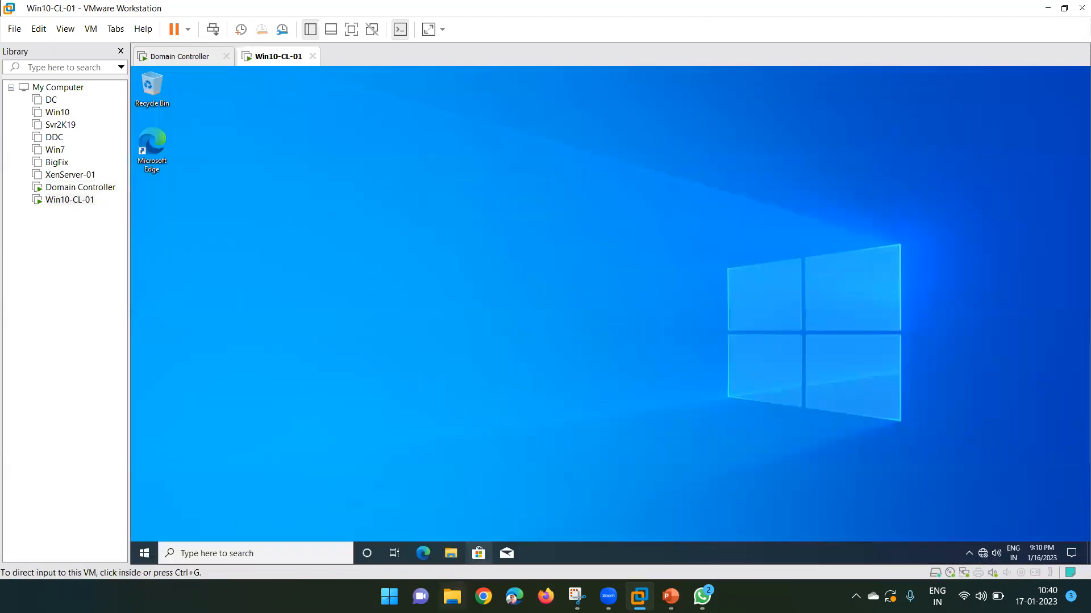
Check the signed-in domain account from the Start menu, then open and close Run.
{"action": "left_click", "coordinate": [192, 458]}
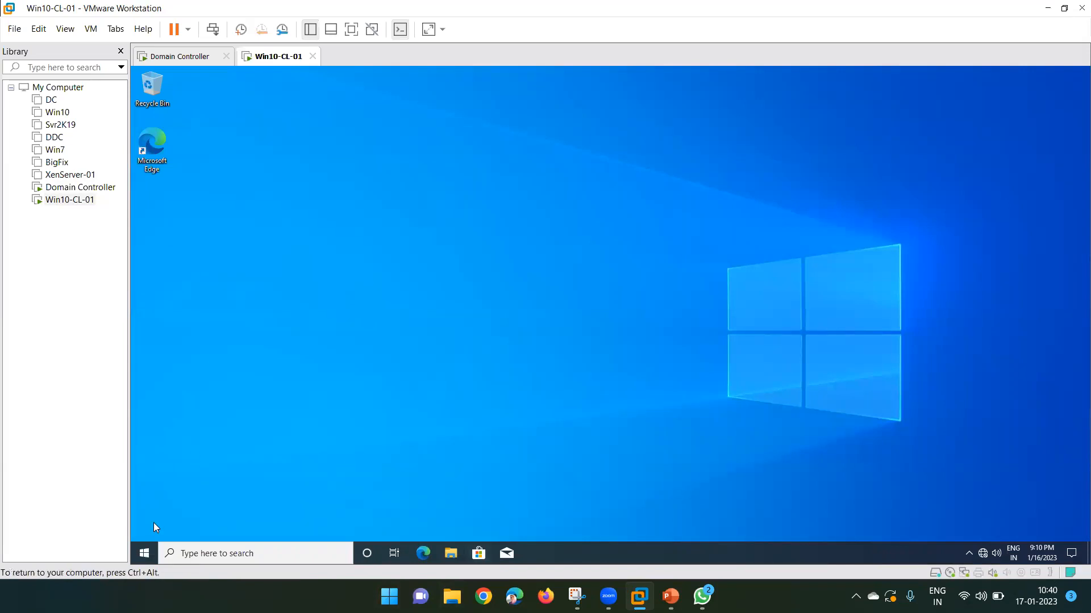
{"action": "left_click", "coordinate": [145, 553]}
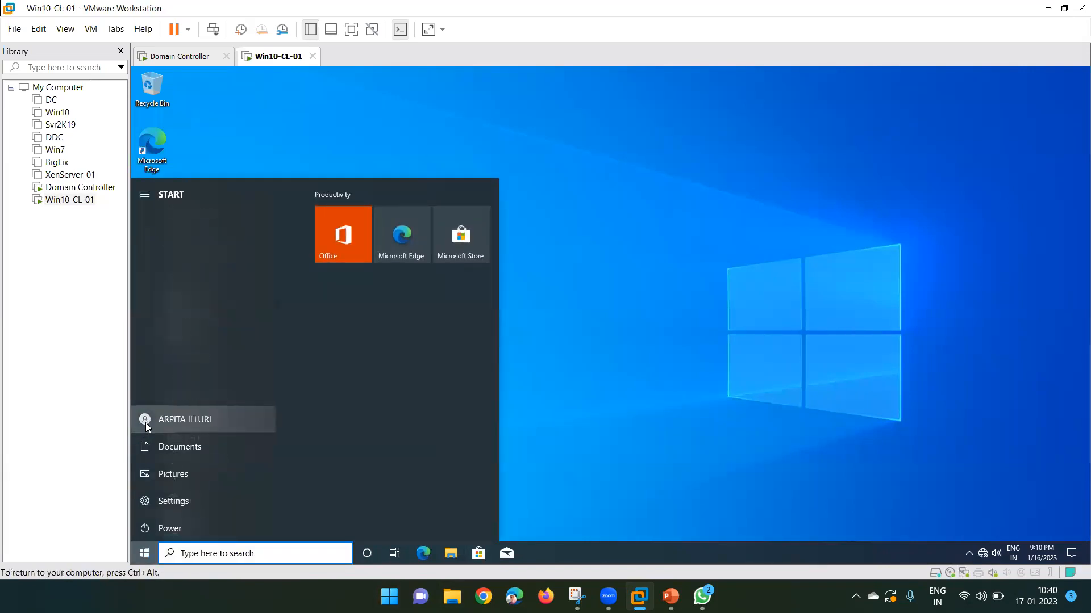
{"action": "left_click", "coordinate": [145, 423]}
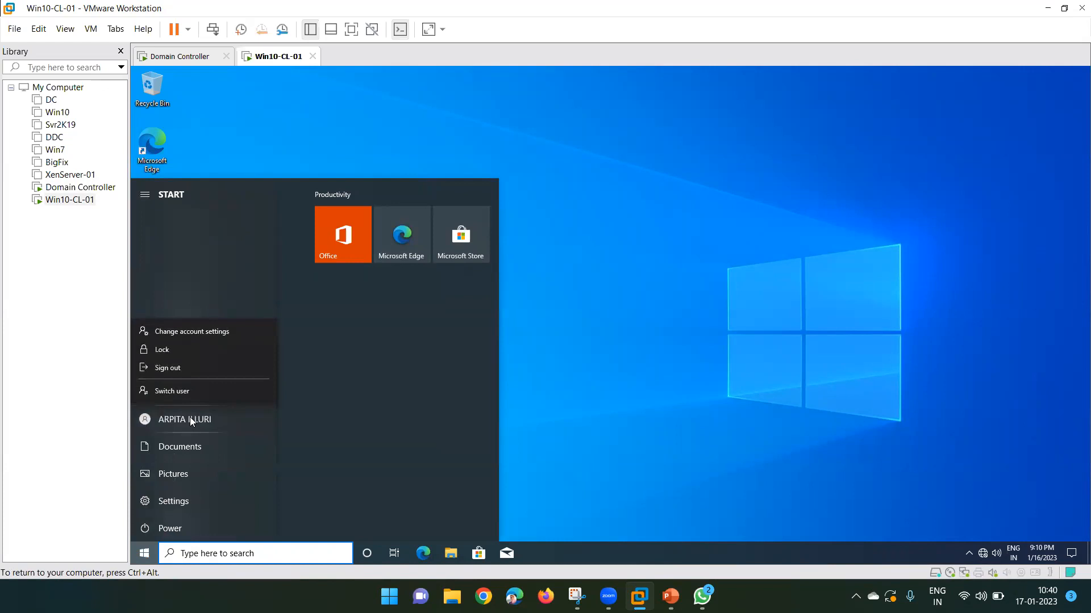
{"action": "left_click", "coordinate": [612, 376]}
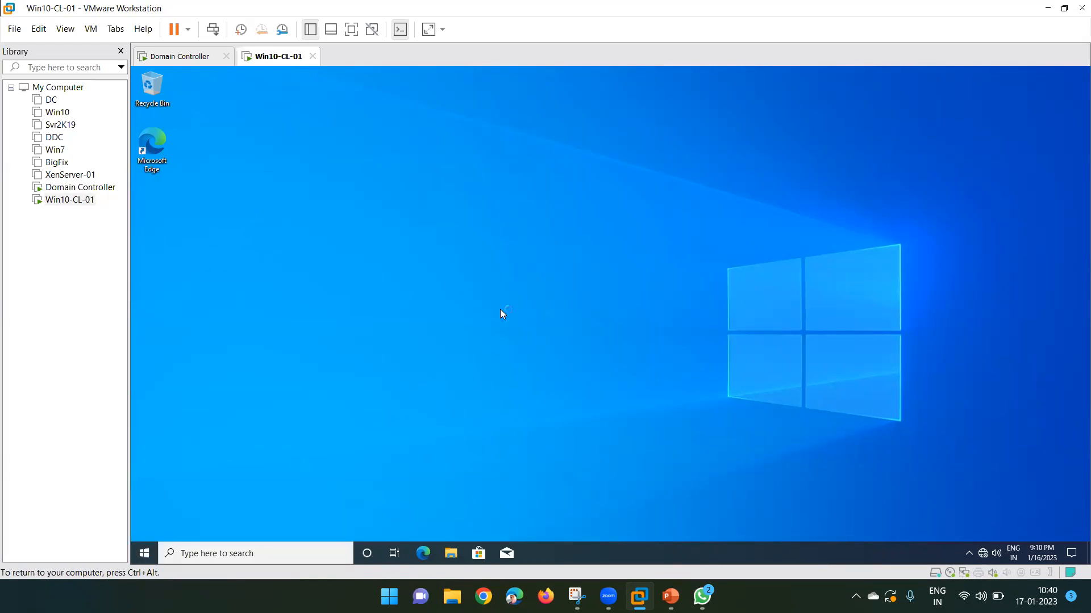
{"action": "key", "text": "super+r"}
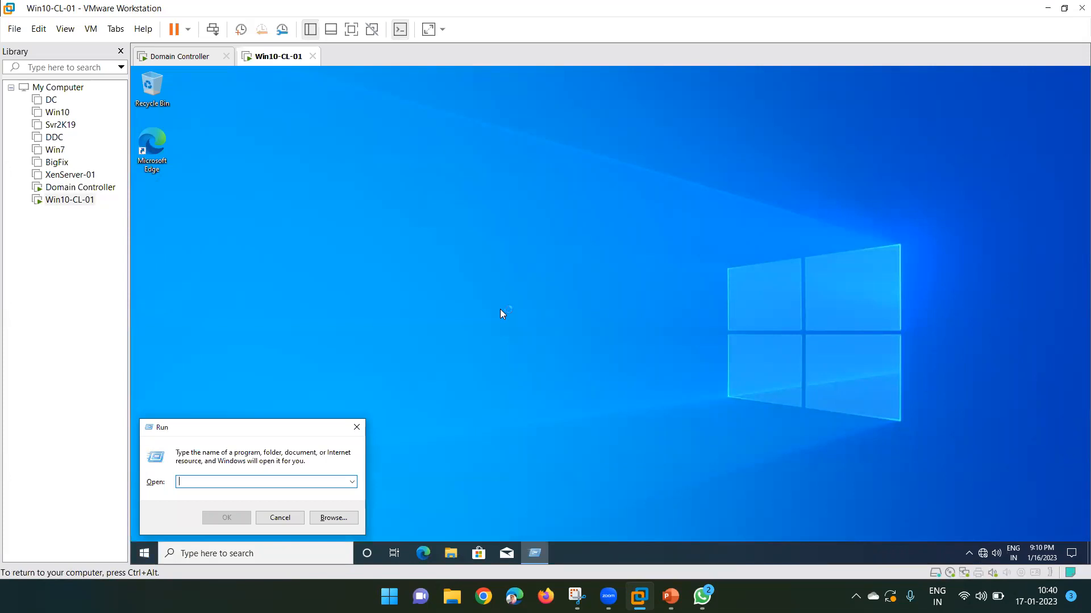
{"action": "key", "text": "Escape"}
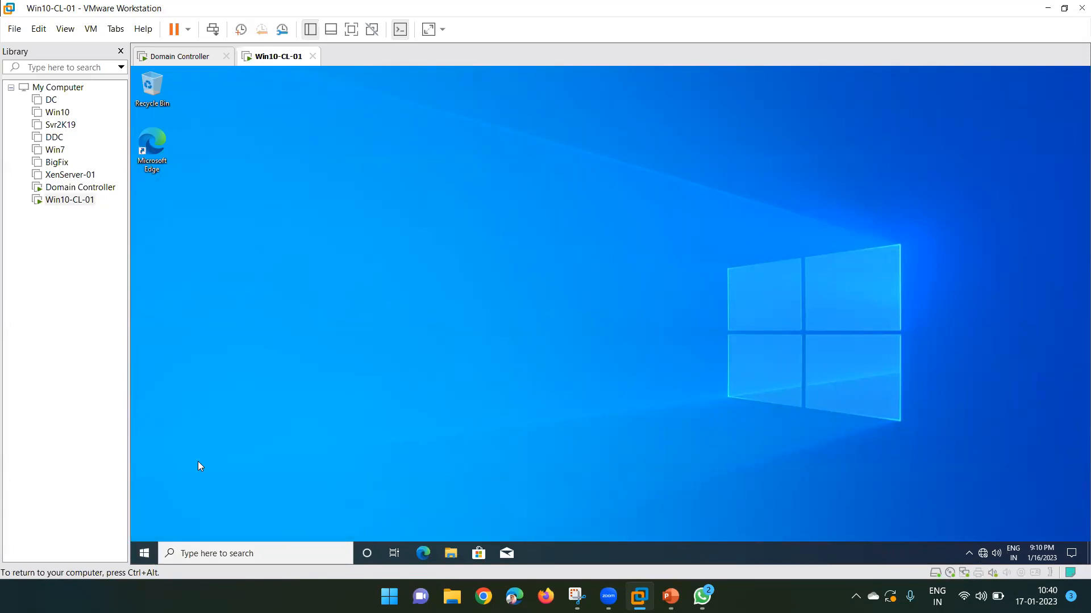
Search the Start menu for 'con' to find Control Panel.
{"action": "left_click", "coordinate": [144, 553]}
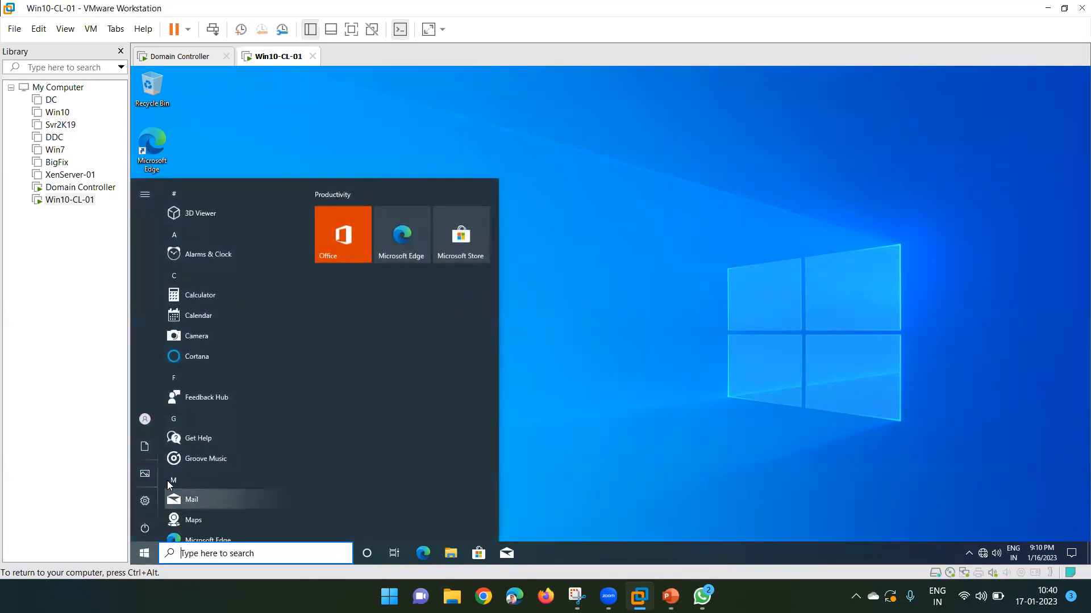
{"action": "mouse_move", "coordinate": [228, 482]}
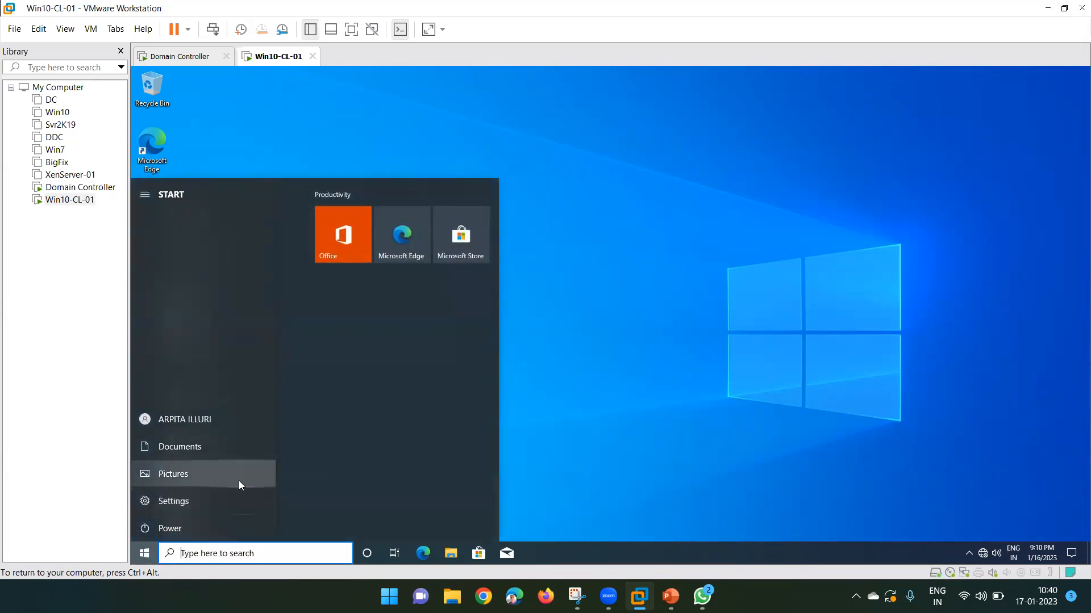
{"action": "type", "text": "con"}
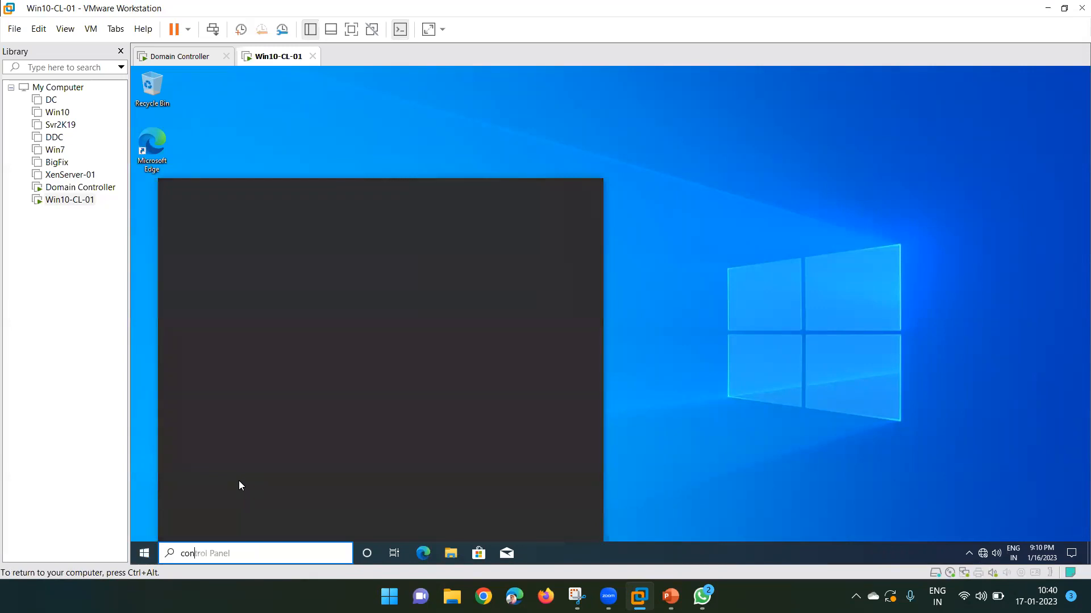
Open Control Panel, set View by to Small icons, and open Programs and Features.
{"action": "left_click", "coordinate": [254, 250]}
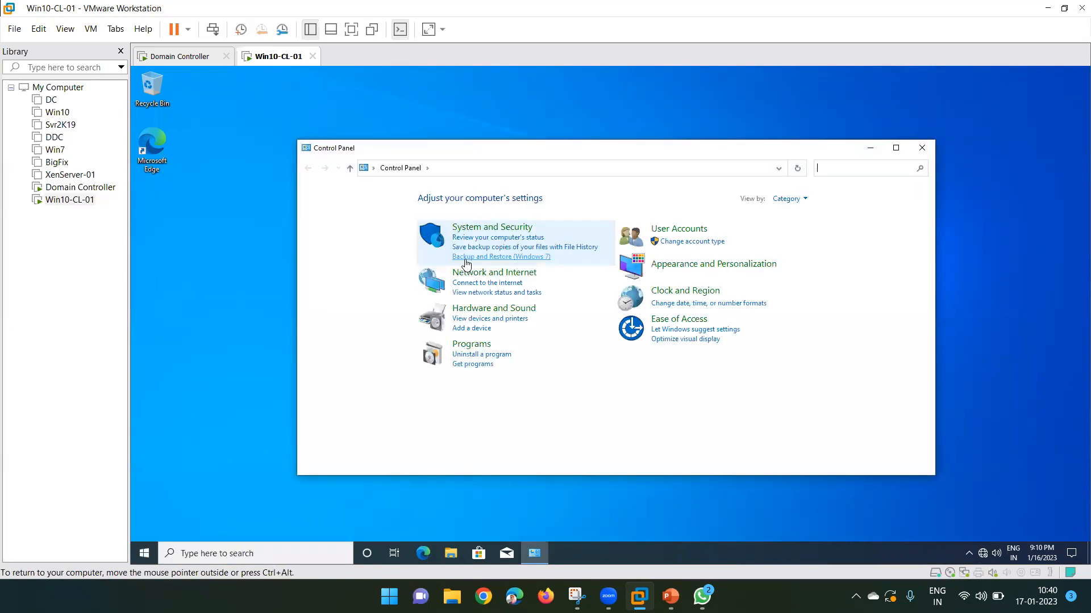
{"action": "left_click", "coordinate": [794, 199]}
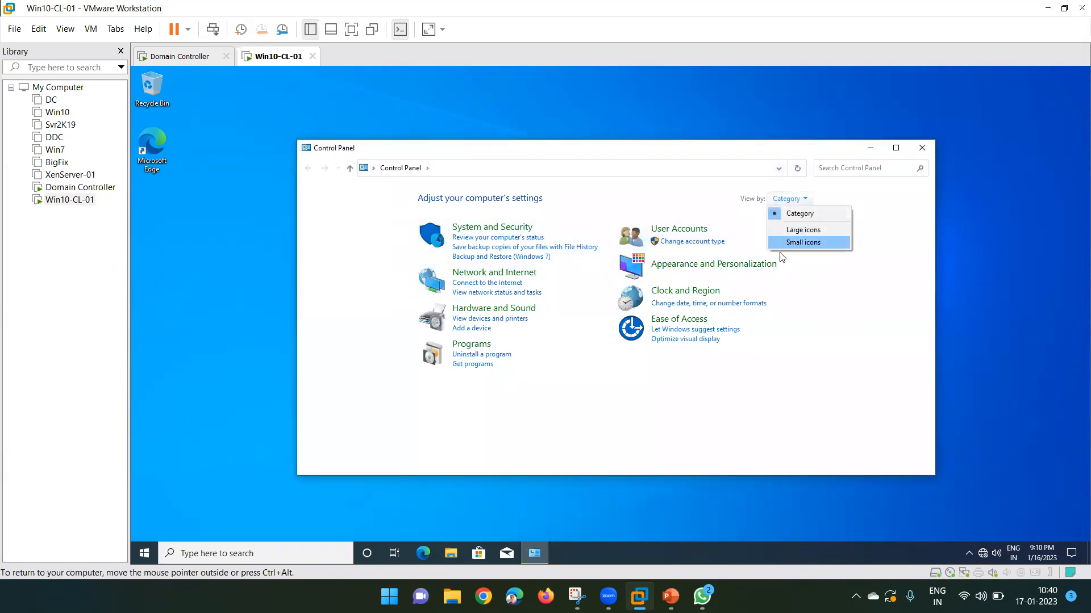
{"action": "left_click", "coordinate": [795, 243]}
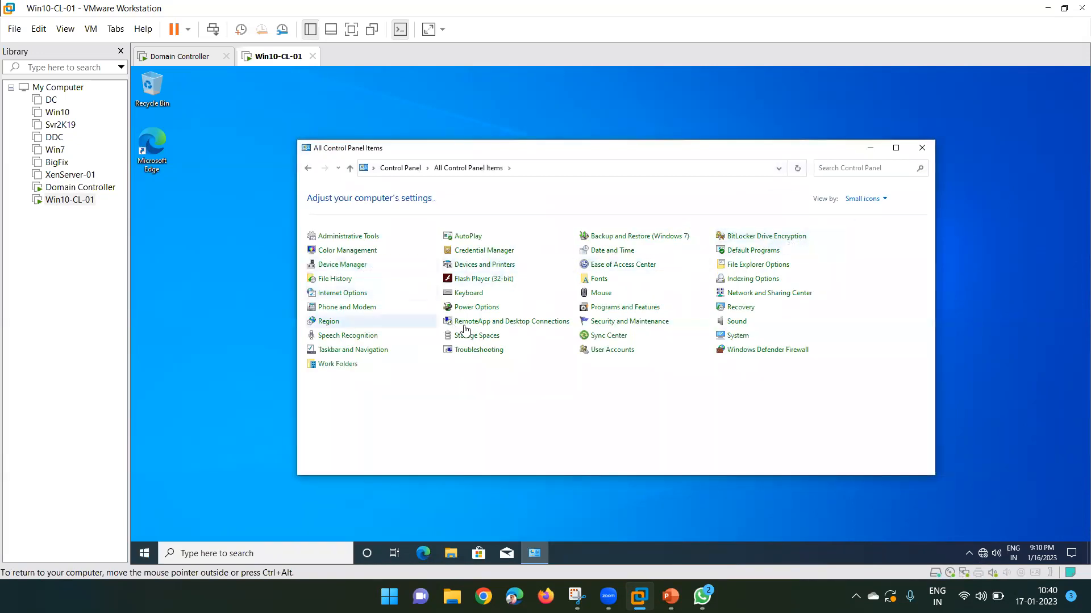
{"action": "left_click", "coordinate": [628, 309]}
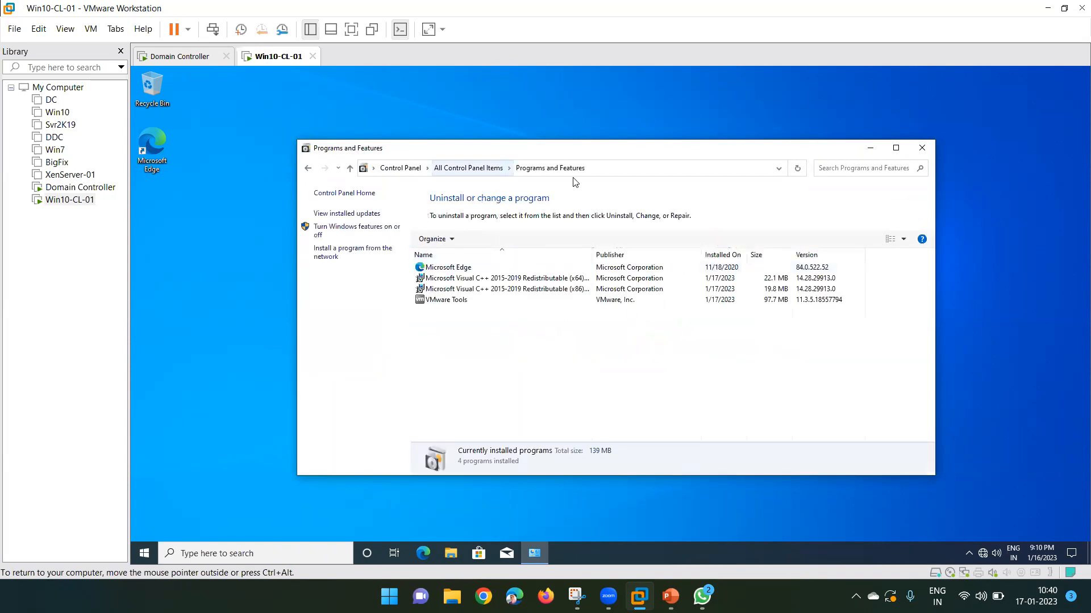
Try uninstalling the Visual C++ 2015-2019 x64 redistributable and dismiss the admin credentials prompt.
{"action": "left_click", "coordinate": [461, 269]}
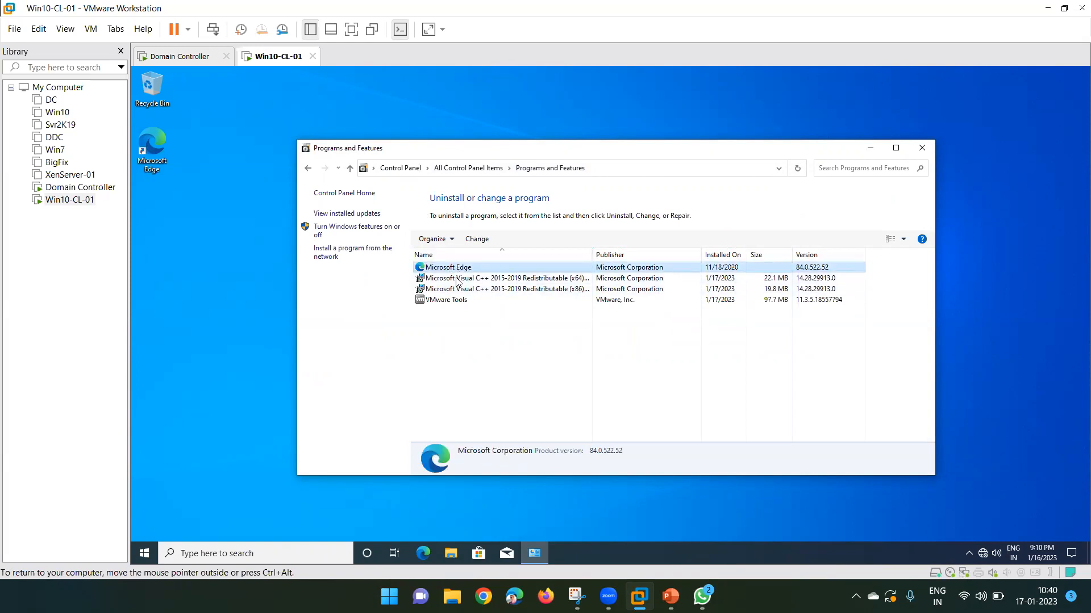
{"action": "left_click", "coordinate": [459, 278]}
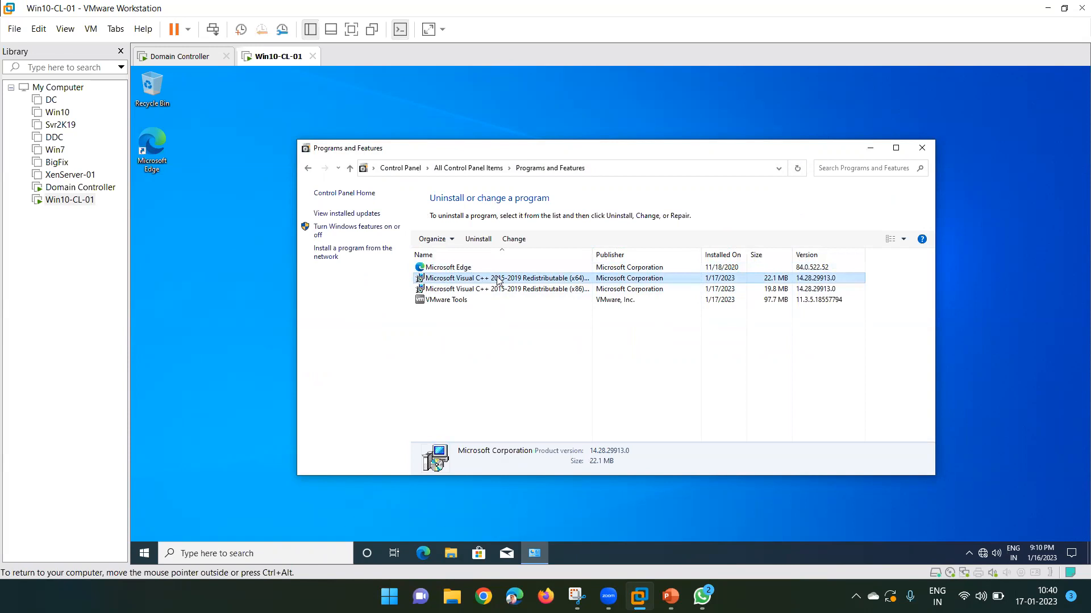
{"action": "left_click", "coordinate": [476, 239]}
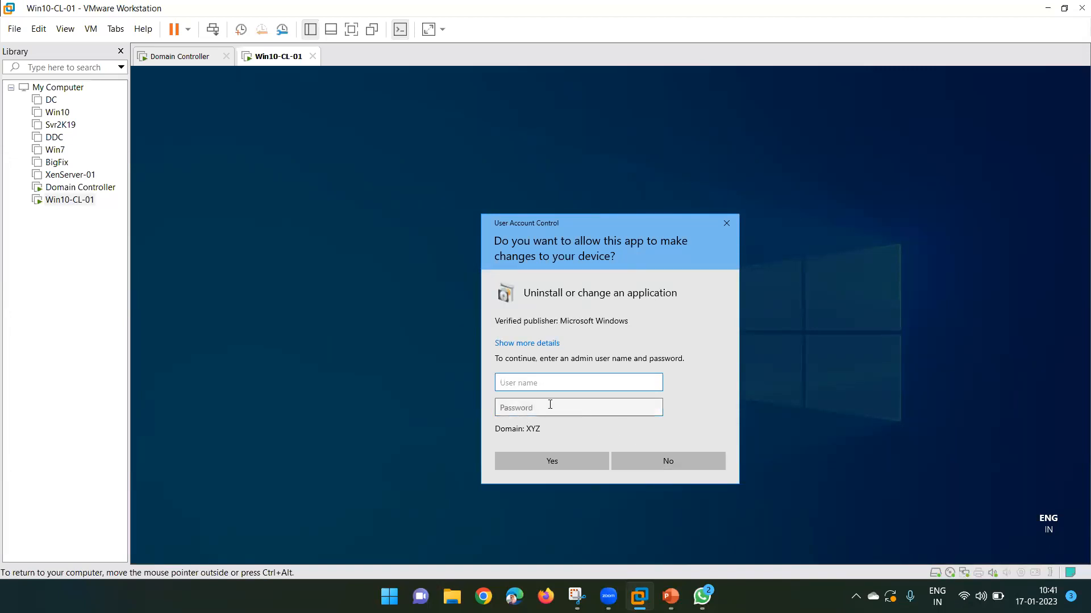
{"action": "left_click", "coordinate": [729, 223]}
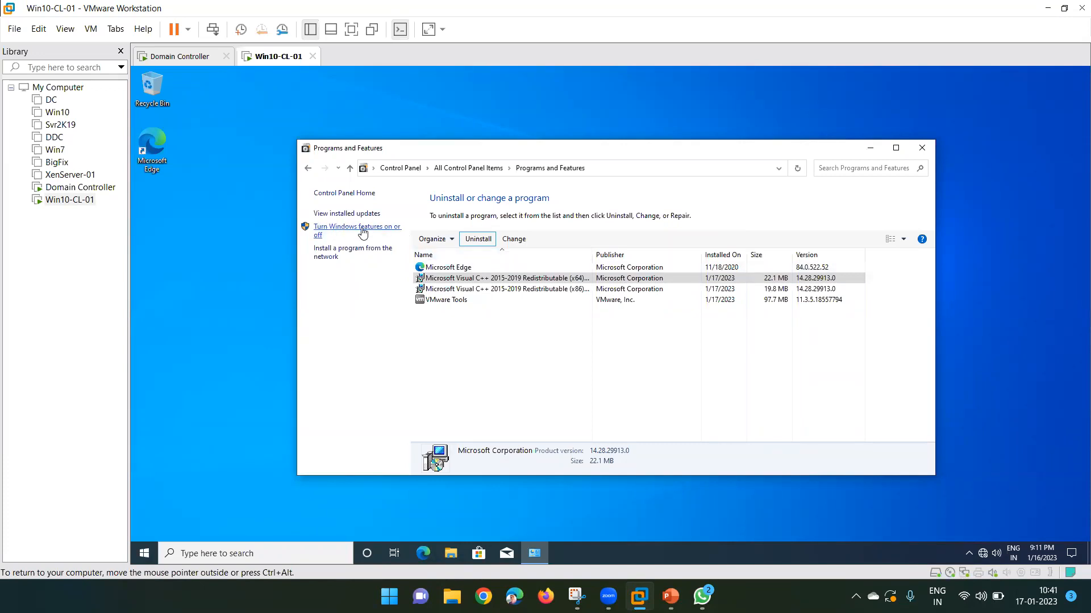
Try turning Windows features on or off, decline the admin prompt, and close Programs and Features.
{"action": "left_click", "coordinate": [335, 234]}
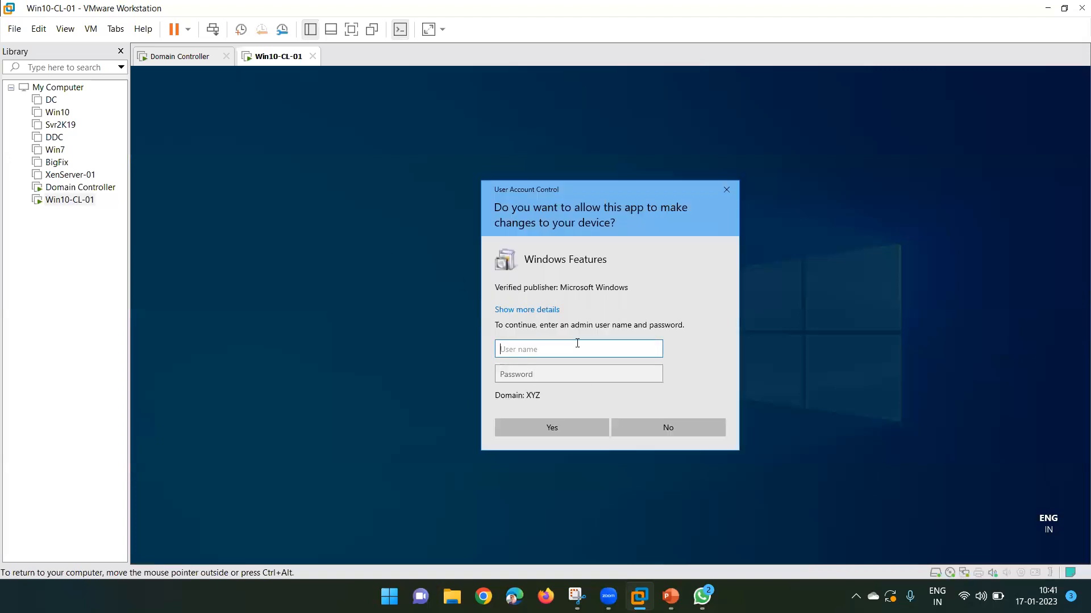
{"action": "left_click", "coordinate": [662, 429]}
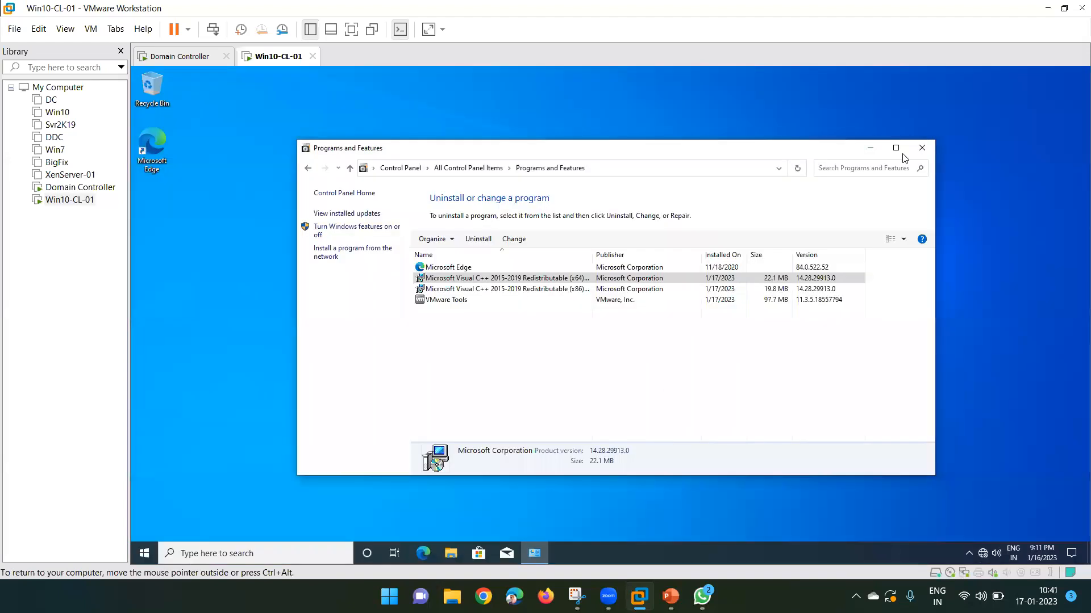
{"action": "left_click", "coordinate": [928, 149]}
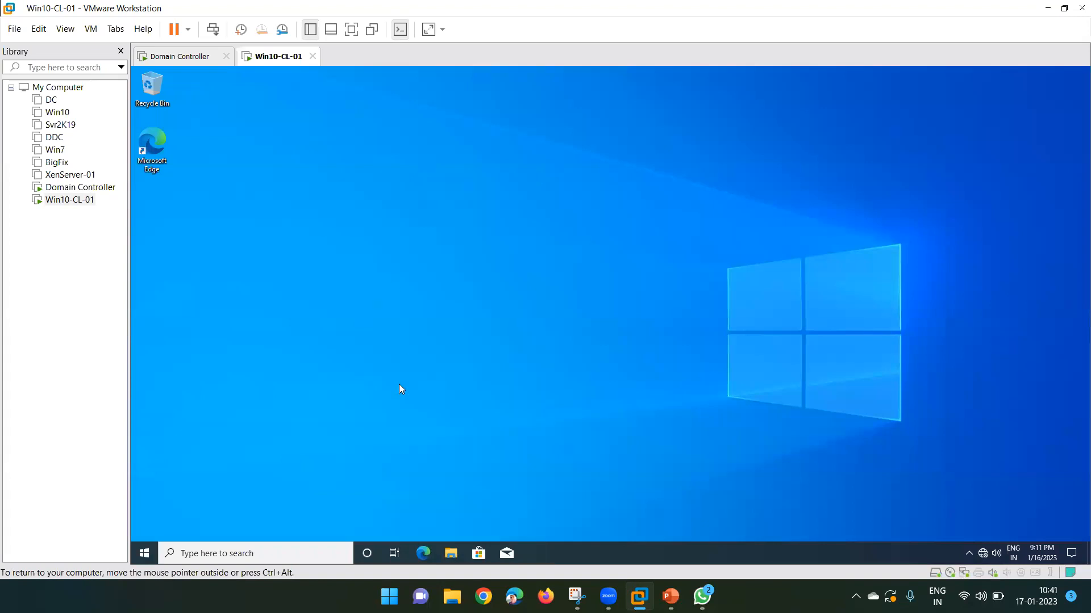